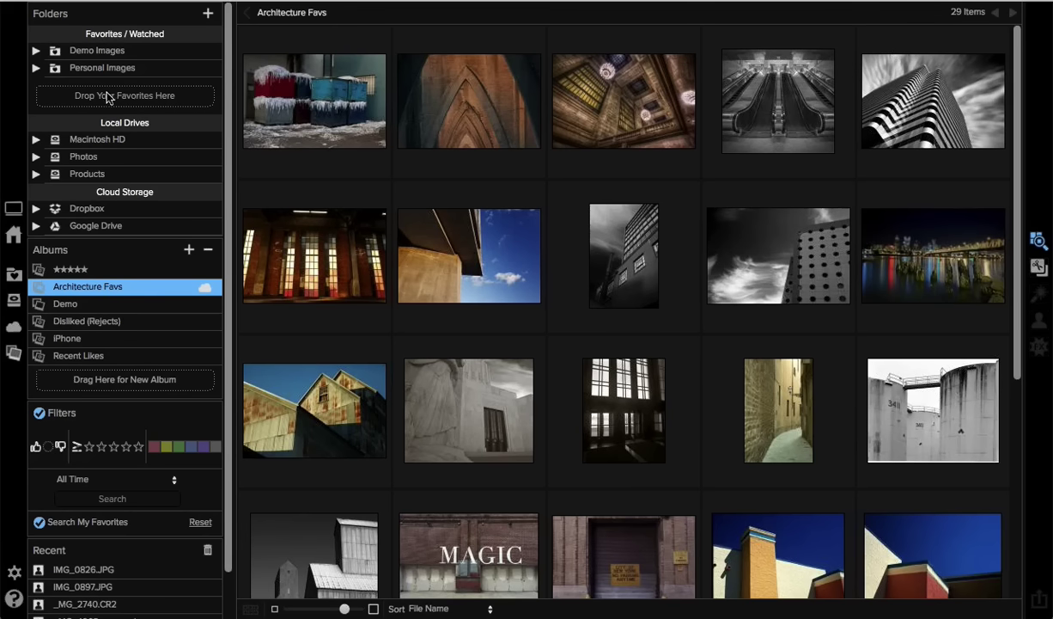
# Bring up the Architecture Favs album's 29 photos in the Browse grid
pyautogui.moveTo(260, 139)
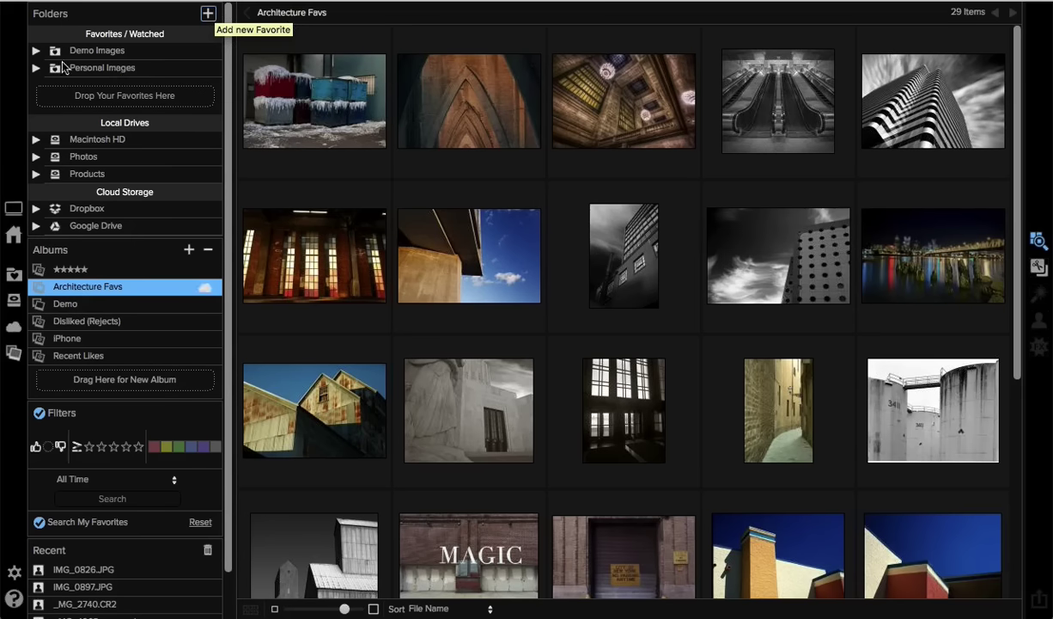
# Expand Personal Images in the Folders tree and select its Landscapes folder
pyautogui.click(36, 67)
pyautogui.click(131, 117)
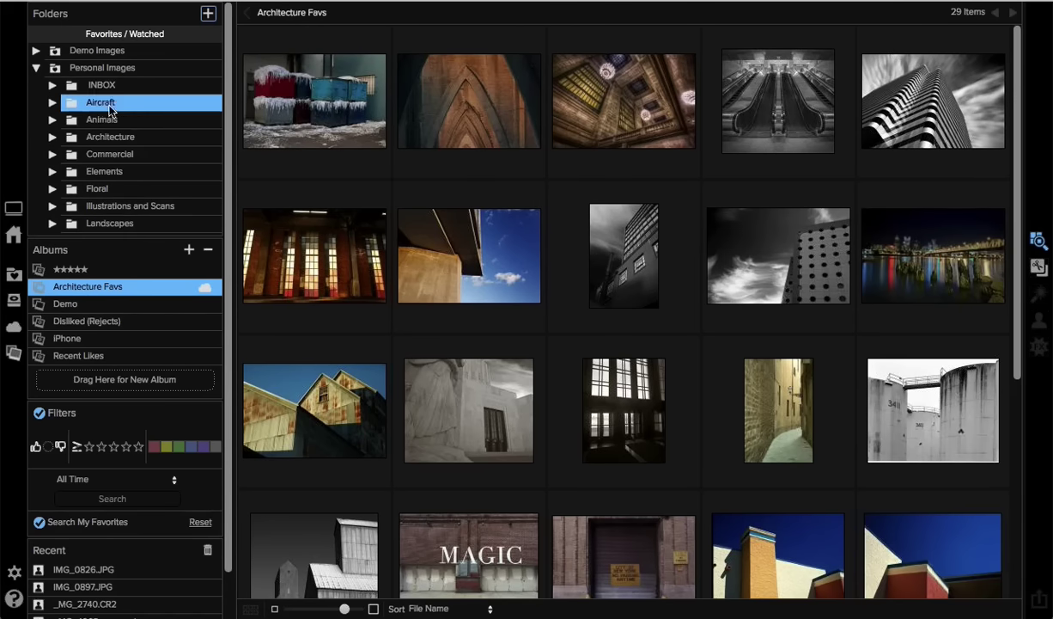
pyautogui.click(122, 83)
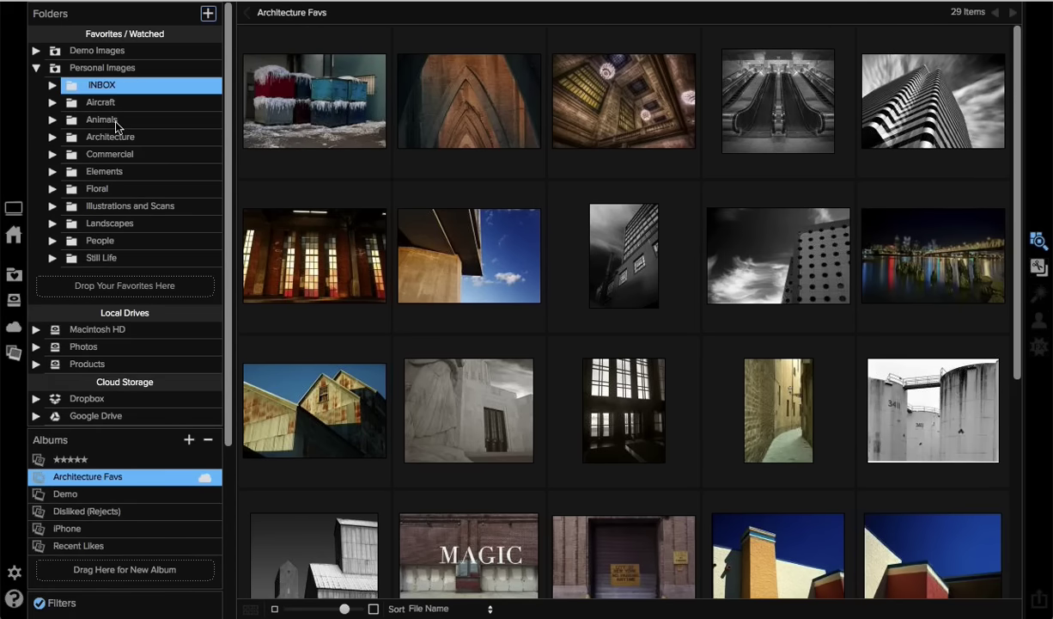
pyautogui.click(124, 205)
pyautogui.click(110, 87)
pyautogui.click(107, 104)
pyautogui.click(88, 188)
pyautogui.click(78, 223)
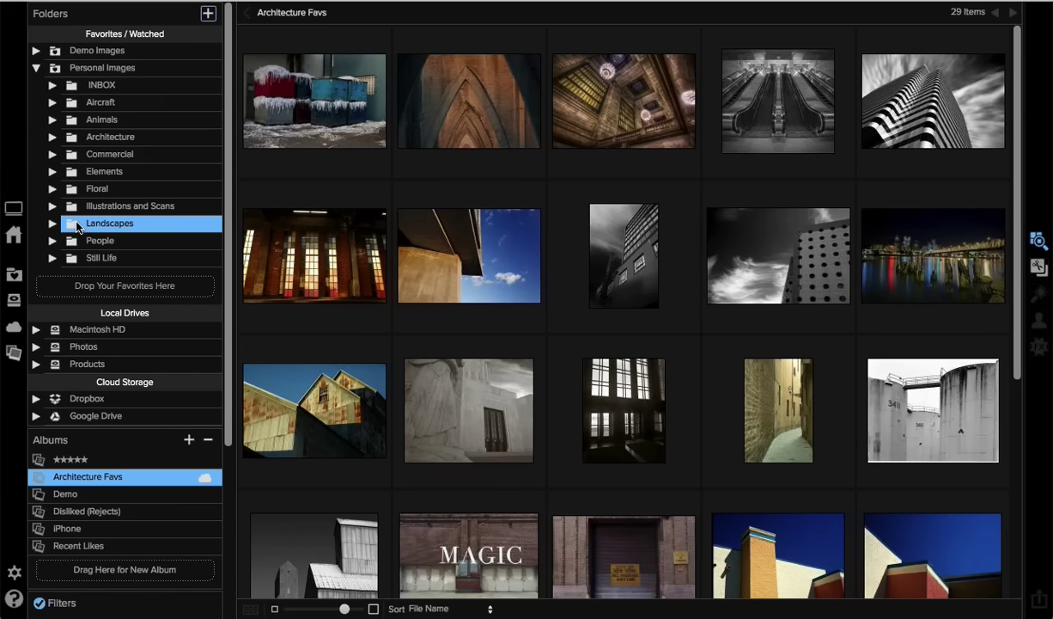
# Expand Landscapes > United States and select Oregon to show its 17 subfolders
pyautogui.click(53, 224)
pyautogui.click(80, 262)
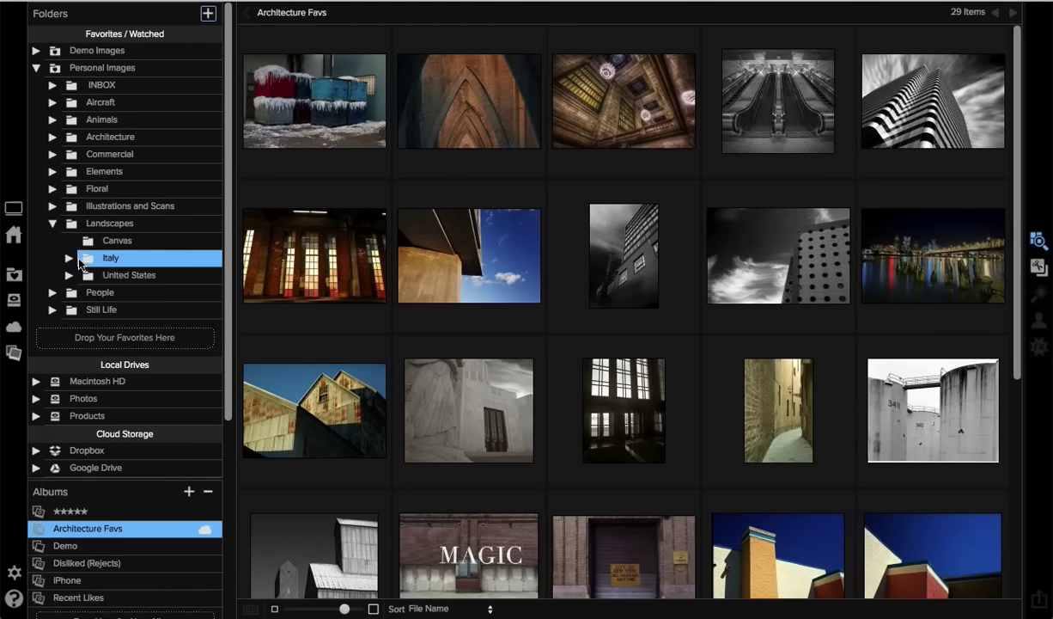
pyautogui.click(86, 275)
pyautogui.click(69, 275)
pyautogui.click(137, 361)
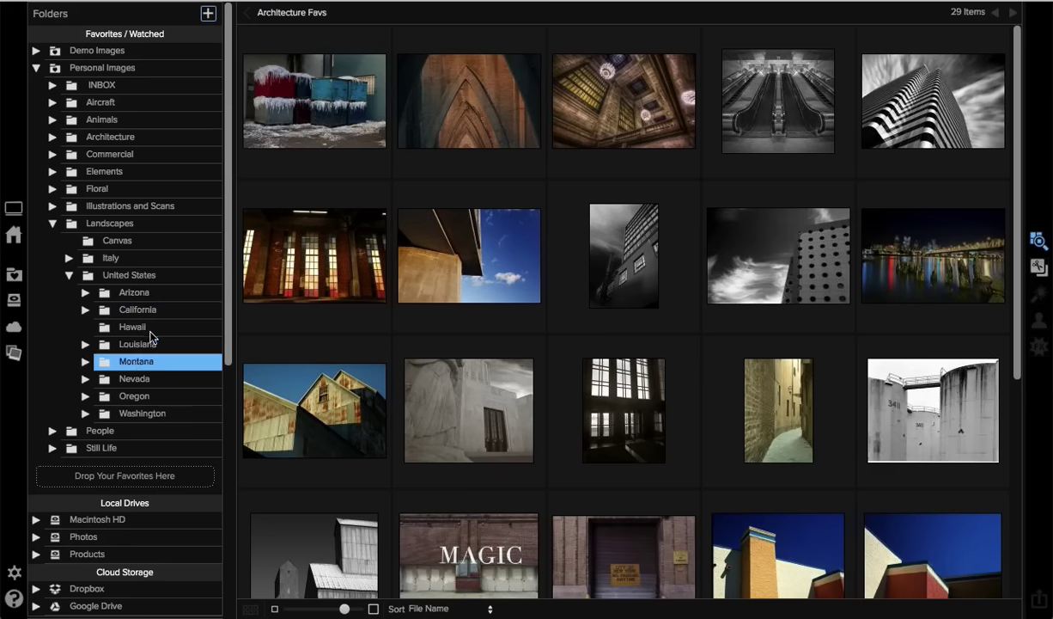
pyautogui.click(129, 275)
pyautogui.click(138, 309)
pyautogui.click(109, 154)
pyautogui.click(138, 310)
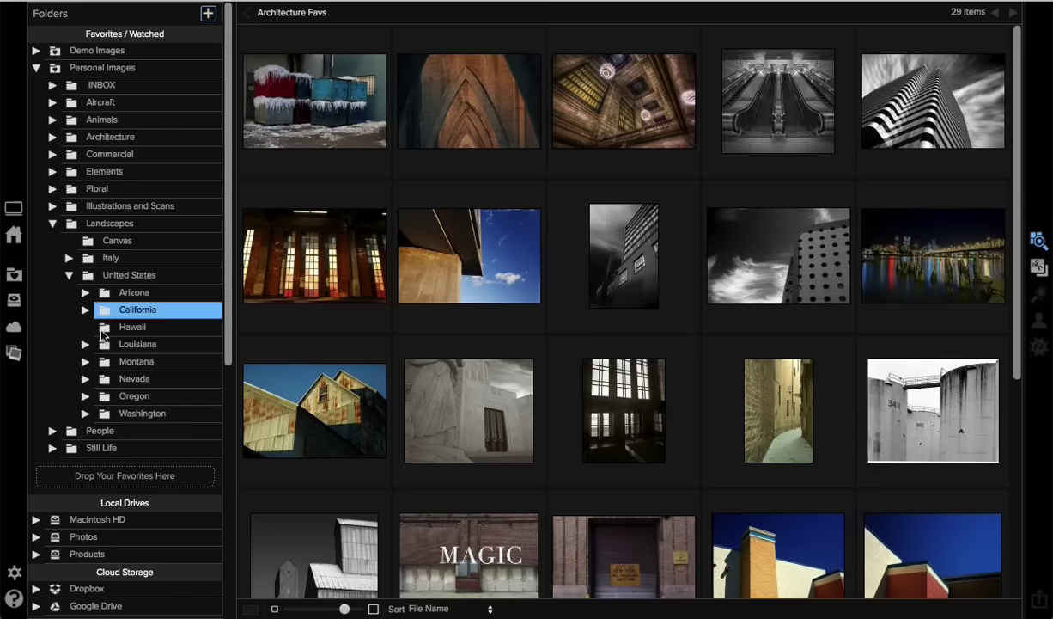
pyautogui.click(121, 345)
pyautogui.click(131, 361)
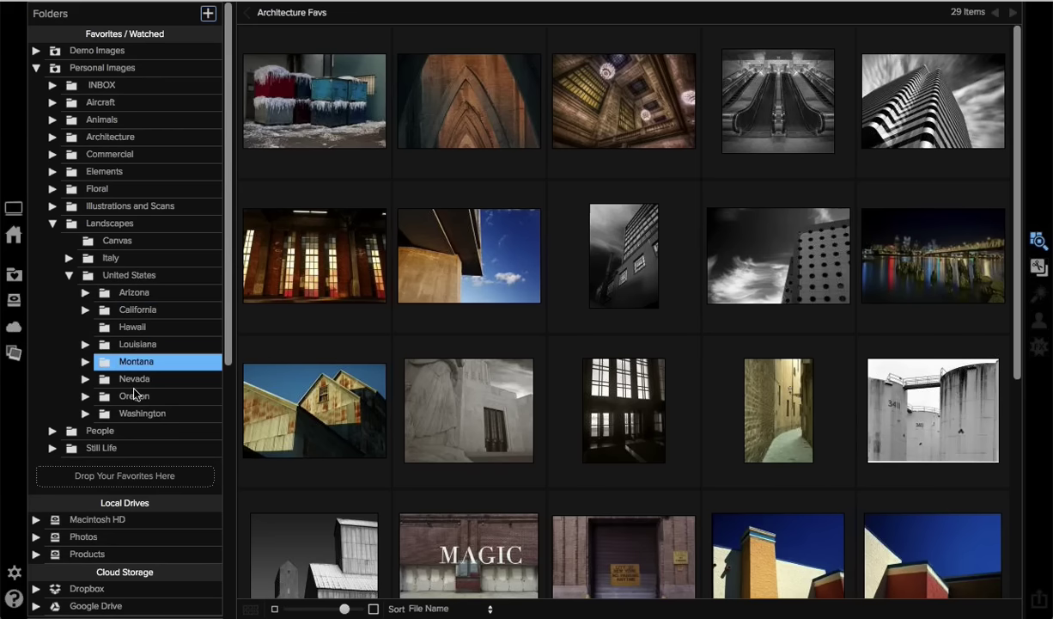
pyautogui.click(134, 396)
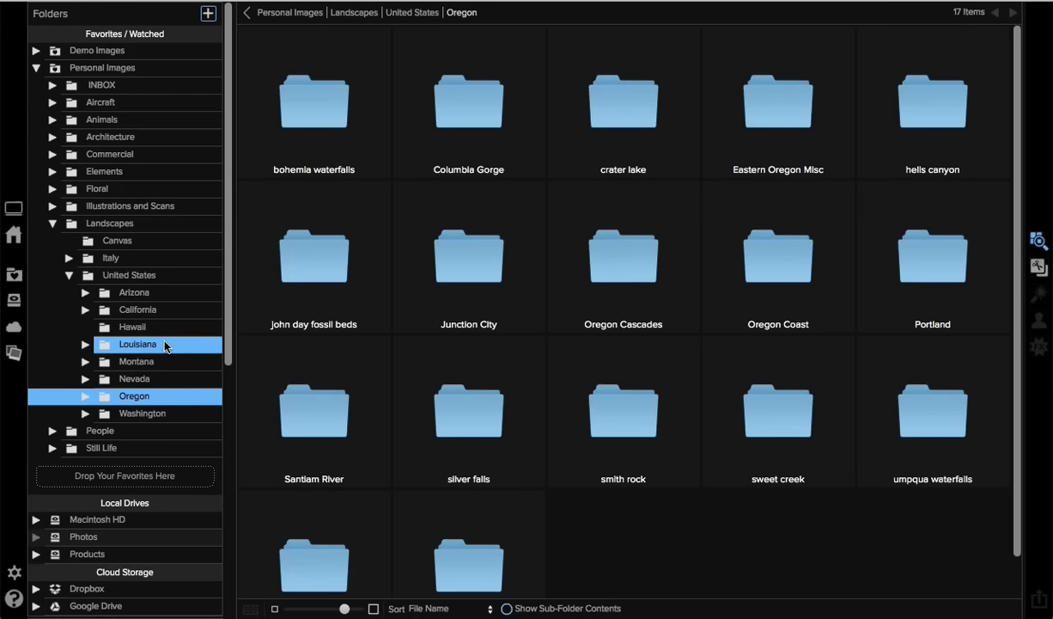
# Hide and restore the Folders panel with Tab, then open INBOX's Everyday folder
pyautogui.press('Tab')
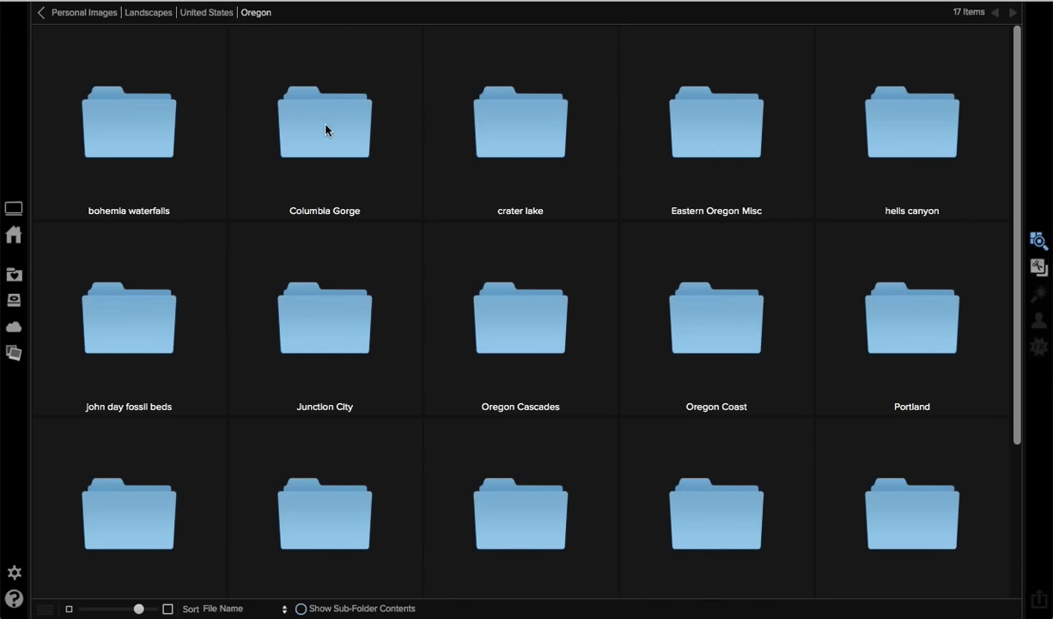
pyautogui.press('Tab')
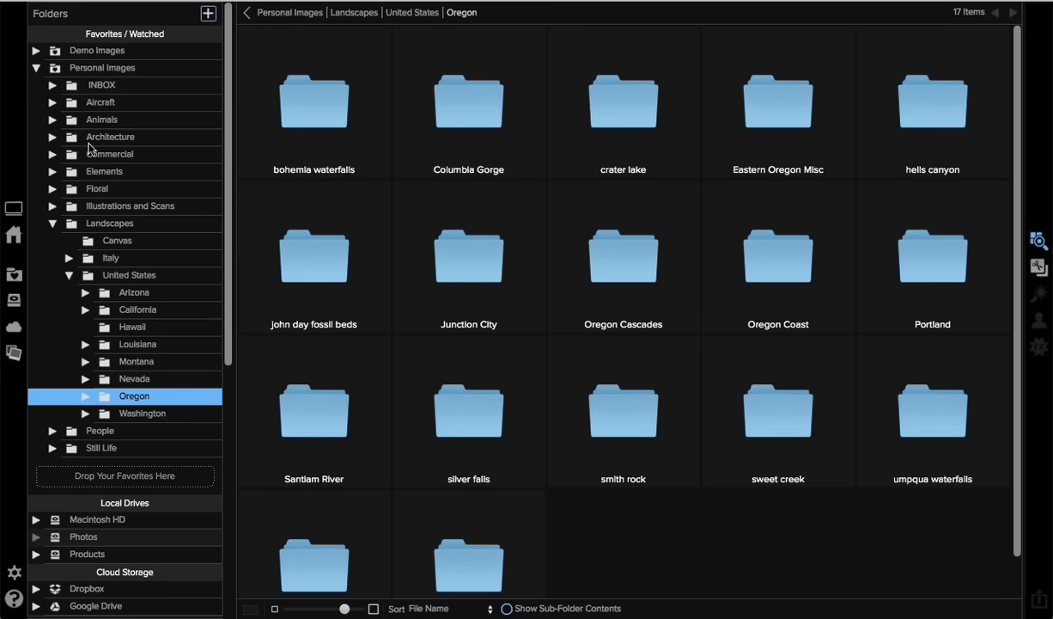
pyautogui.click(98, 69)
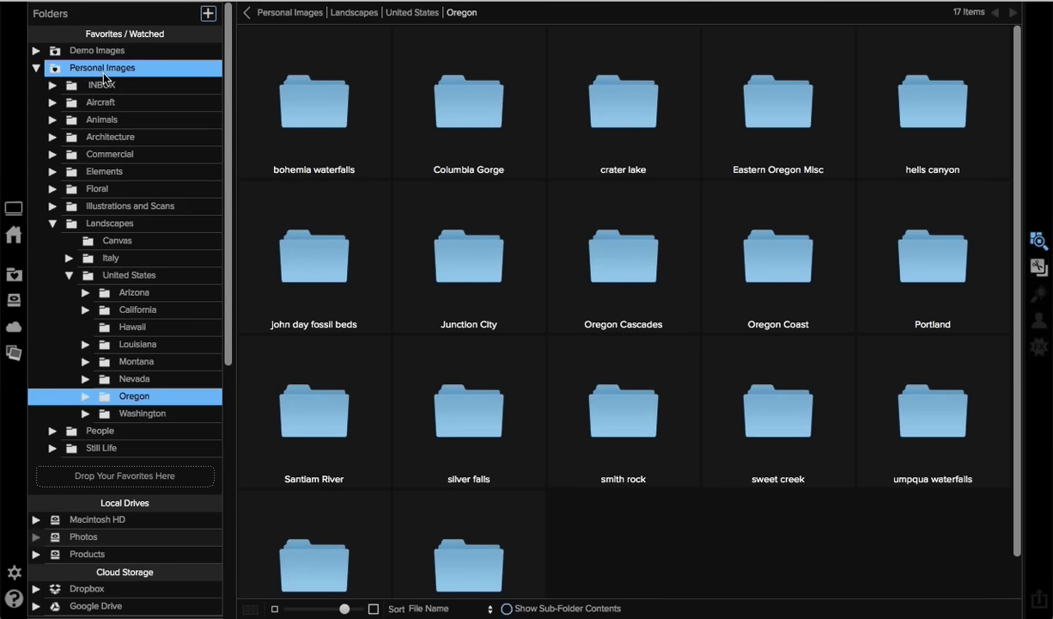
pyautogui.click(103, 84)
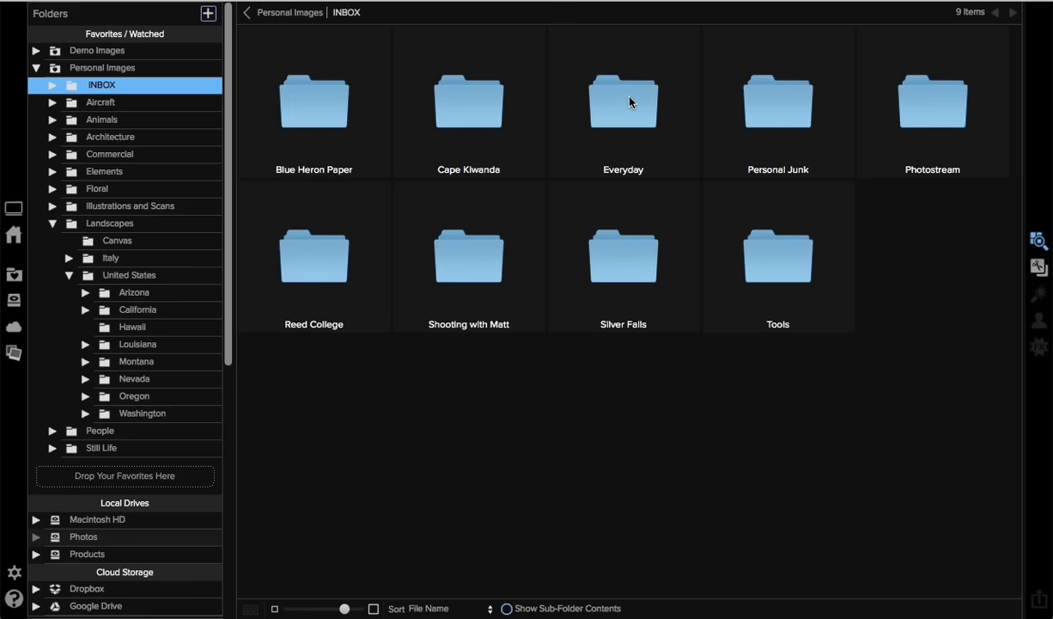
pyautogui.doubleClick(629, 101)
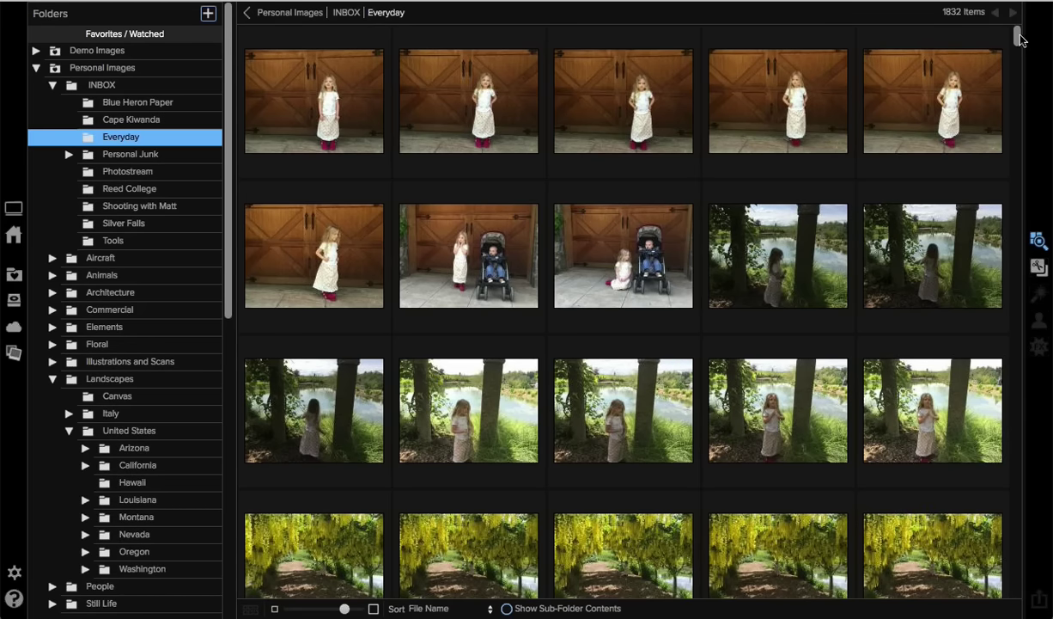
# Scroll through the Everyday photos, then show the 143 photos of Silver Falls
pyautogui.moveTo(1018, 49); pyautogui.dragTo(1021, 578)
pyautogui.scroll(3, 994, 461)
pyautogui.scroll(5, 980, 301)
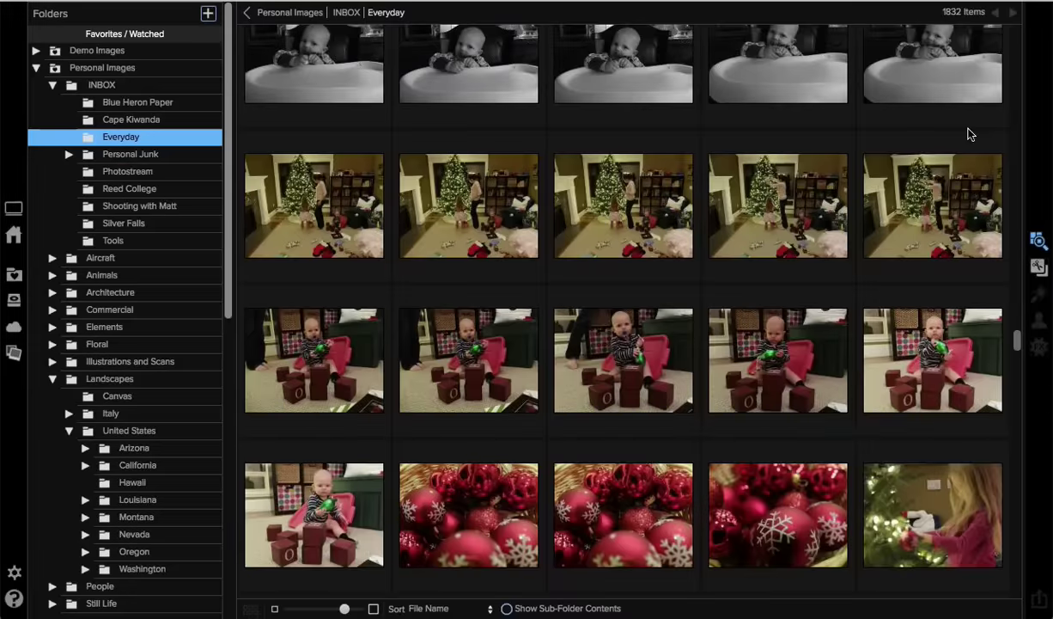
pyautogui.scroll(10, 966, 63)
pyautogui.scroll(3, 964, 35)
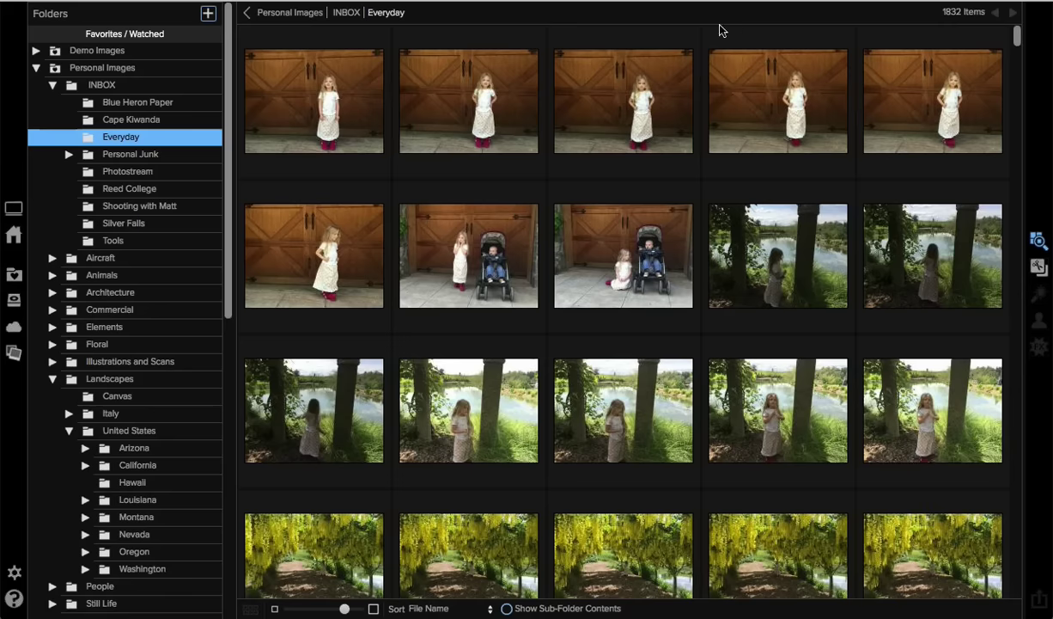
pyautogui.click(125, 224)
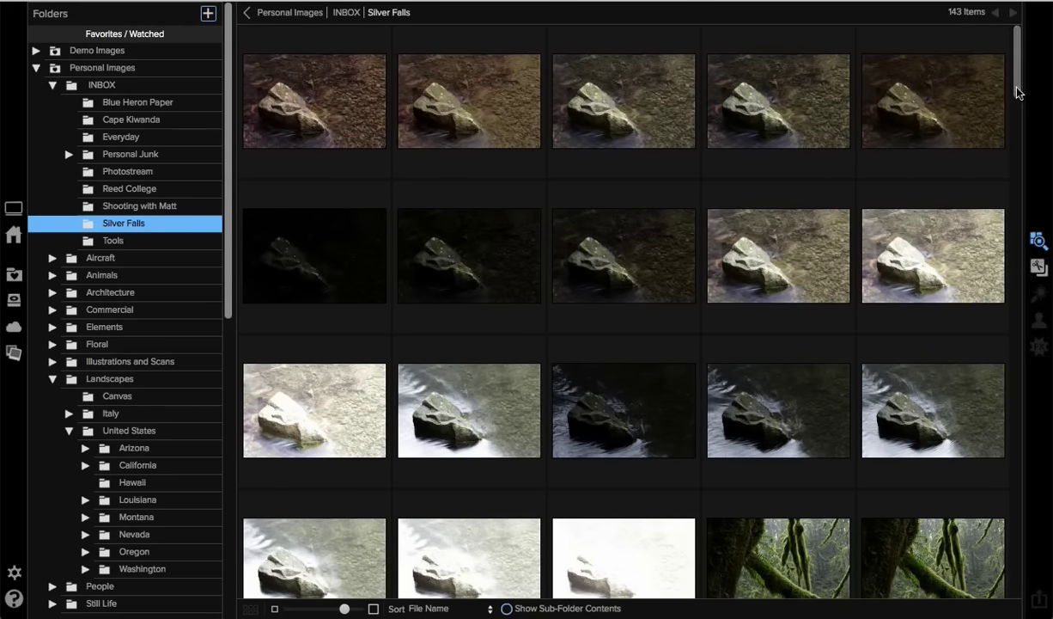
# Collapse INBOX, select Oregon and open its Oregon Coast folder with 8 subfolders
pyautogui.scroll(-3, 1017, 112)
pyautogui.moveTo(1018, 218); pyautogui.dragTo(1010, 34)
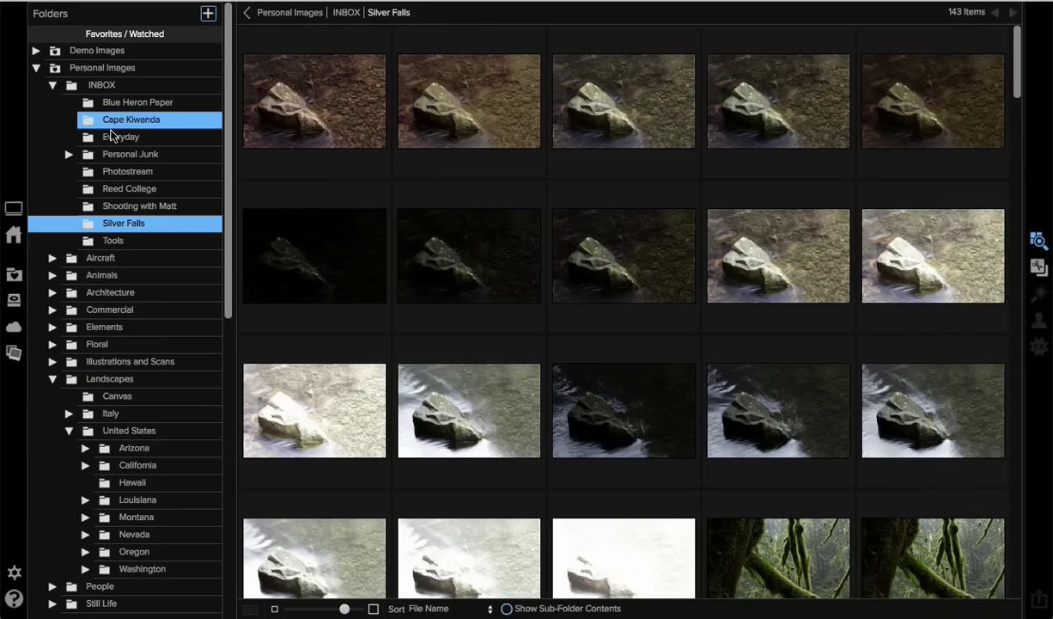
pyautogui.click(52, 86)
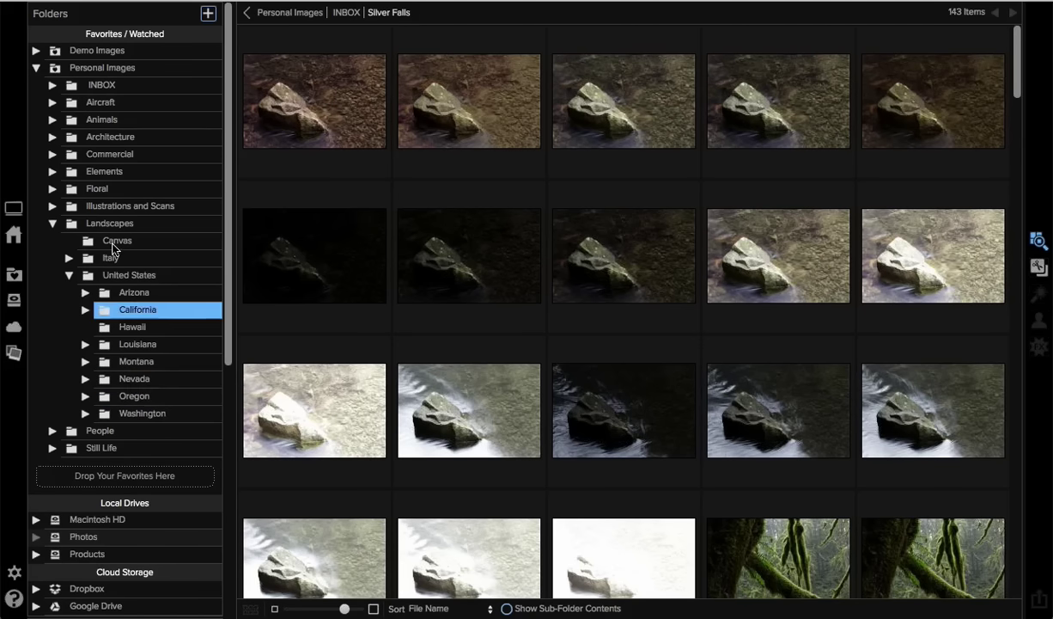
pyautogui.click(69, 397)
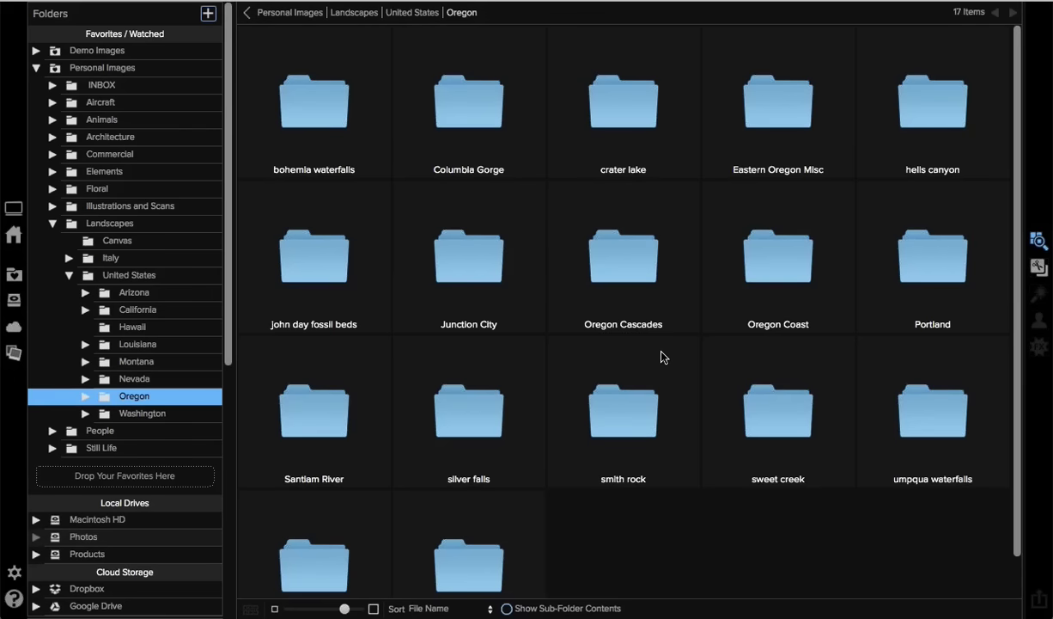
pyautogui.click(783, 276)
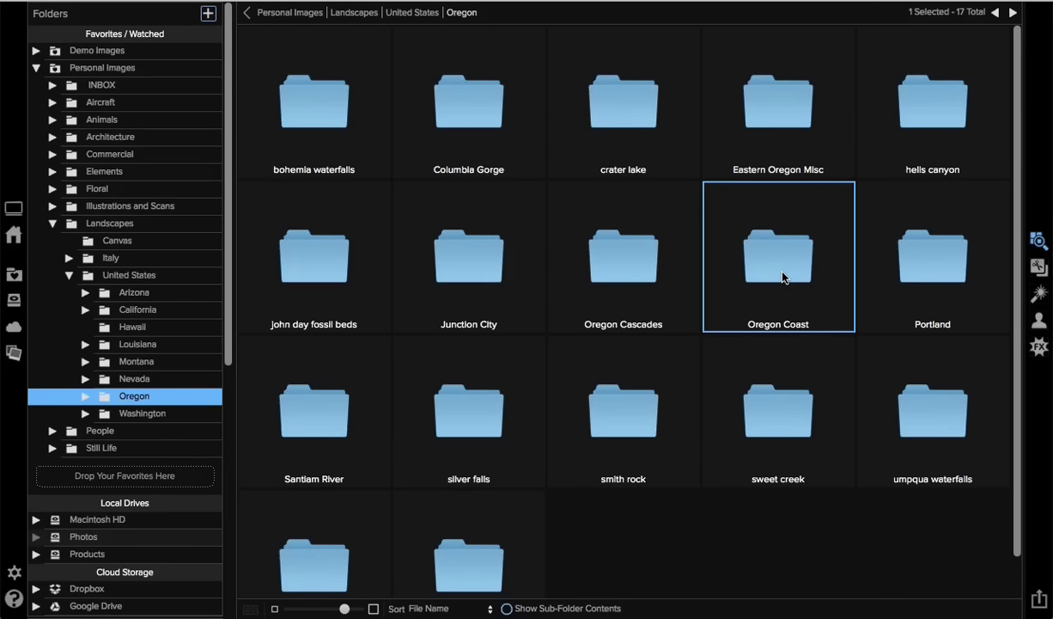
pyautogui.doubleClick(784, 276)
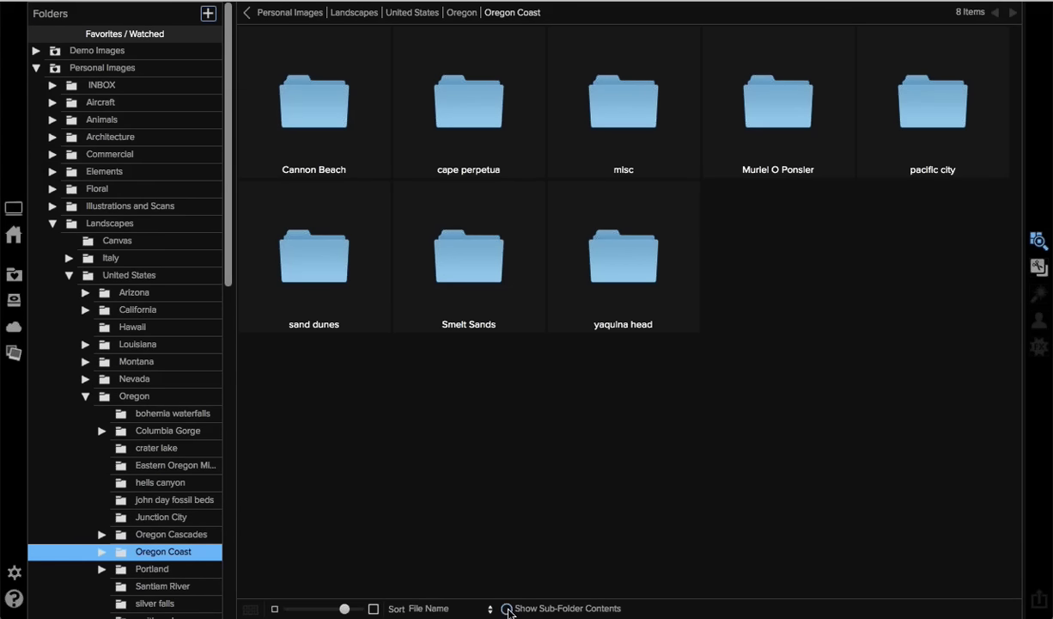
# Preview all 551 photos with Show Sub-Folder Contents, then turn it off and collapse Landscapes
pyautogui.click(506, 609)
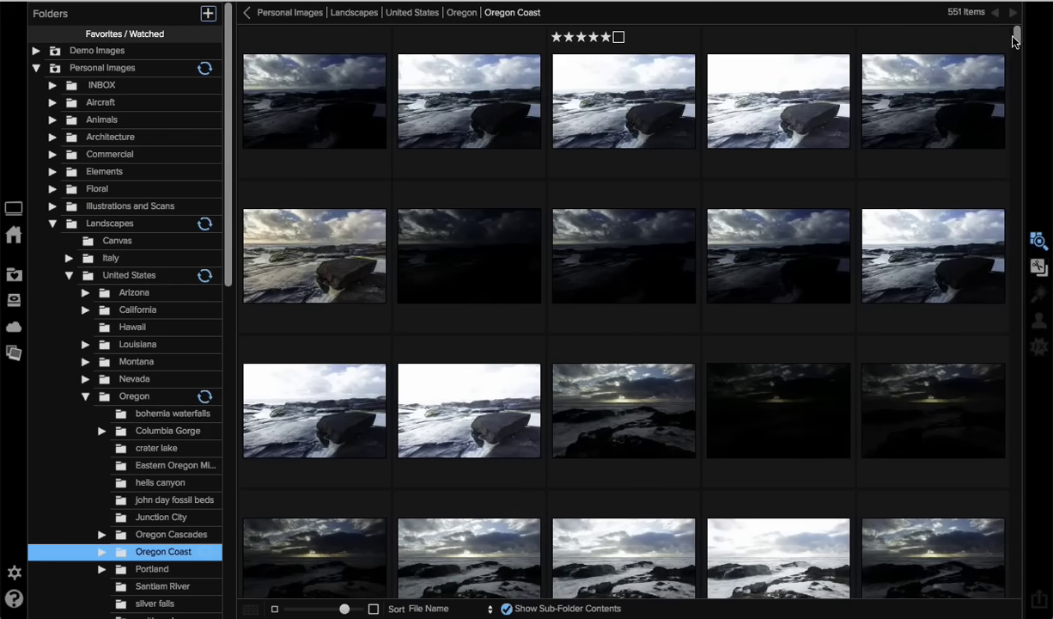
pyautogui.scroll(-1, 1014, 81)
pyautogui.moveTo(1013, 81); pyautogui.dragTo(1016, 486)
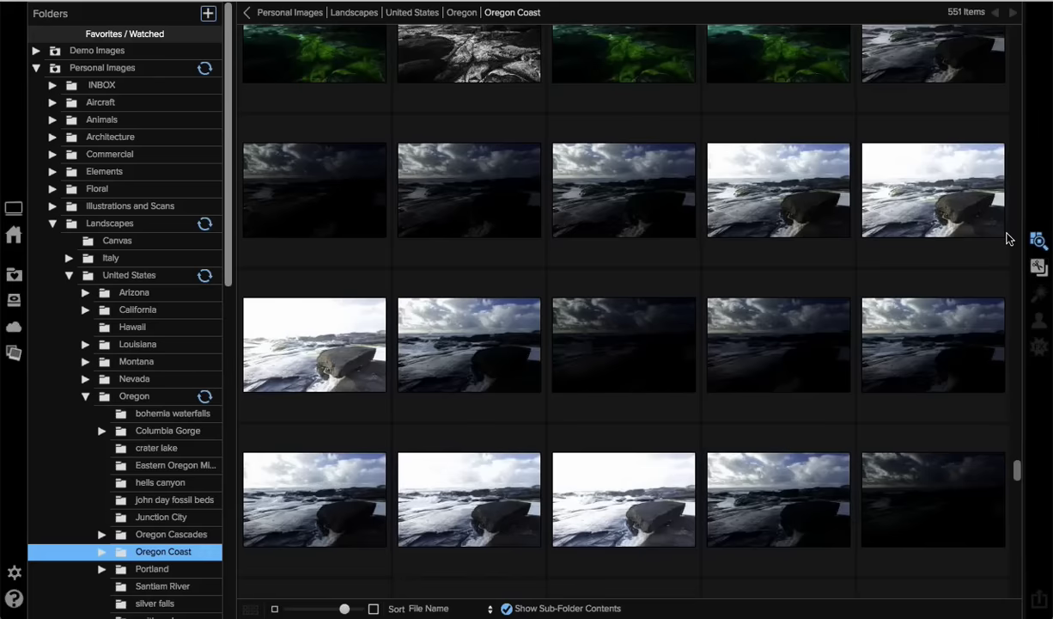
pyautogui.scroll(20, 1009, 239)
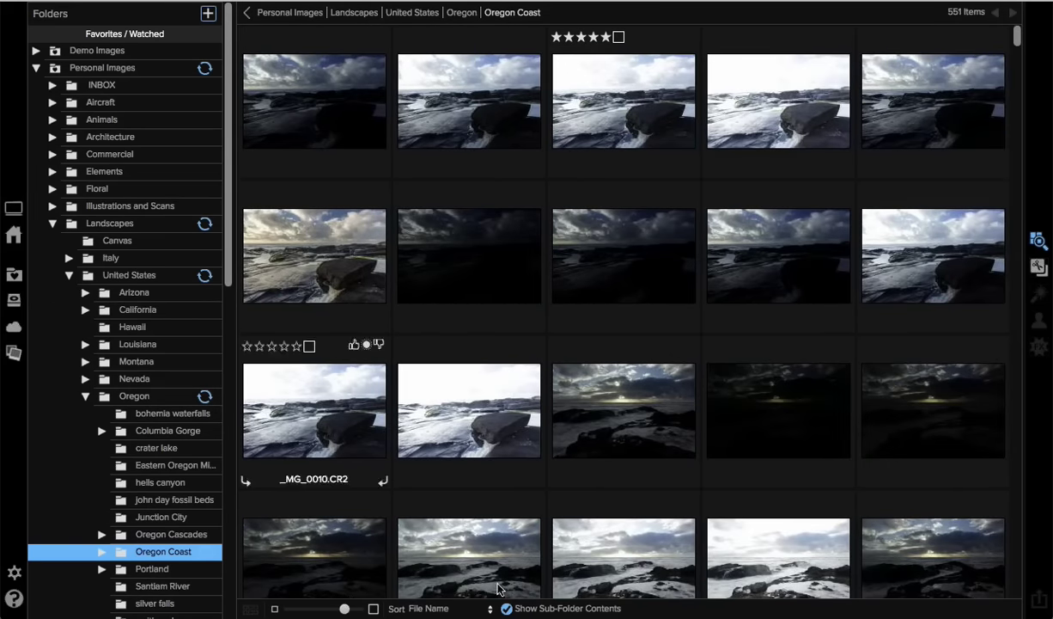
pyautogui.click(508, 608)
pyautogui.click(52, 222)
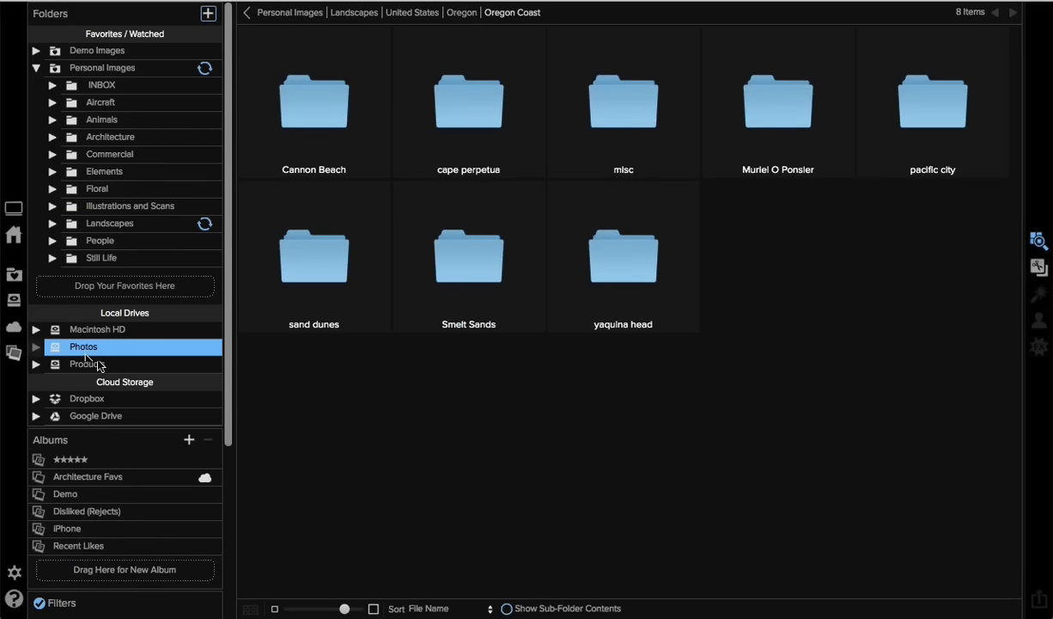
# Scroll the sidebar down to the Filters section and focus its Search field
pyautogui.scroll(-2, 119, 400)
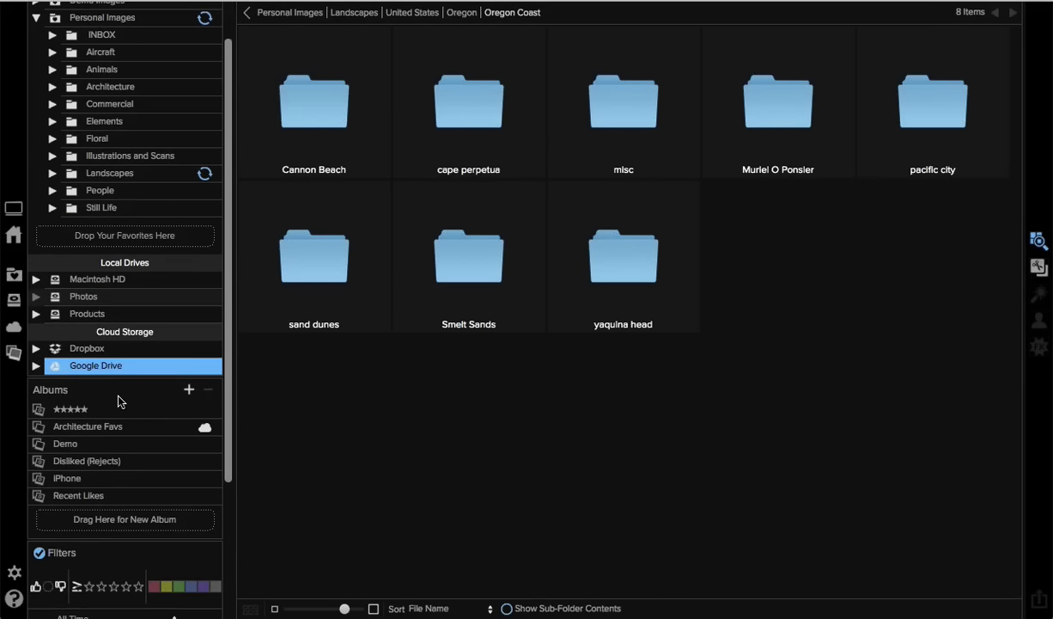
pyautogui.scroll(-7, 119, 401)
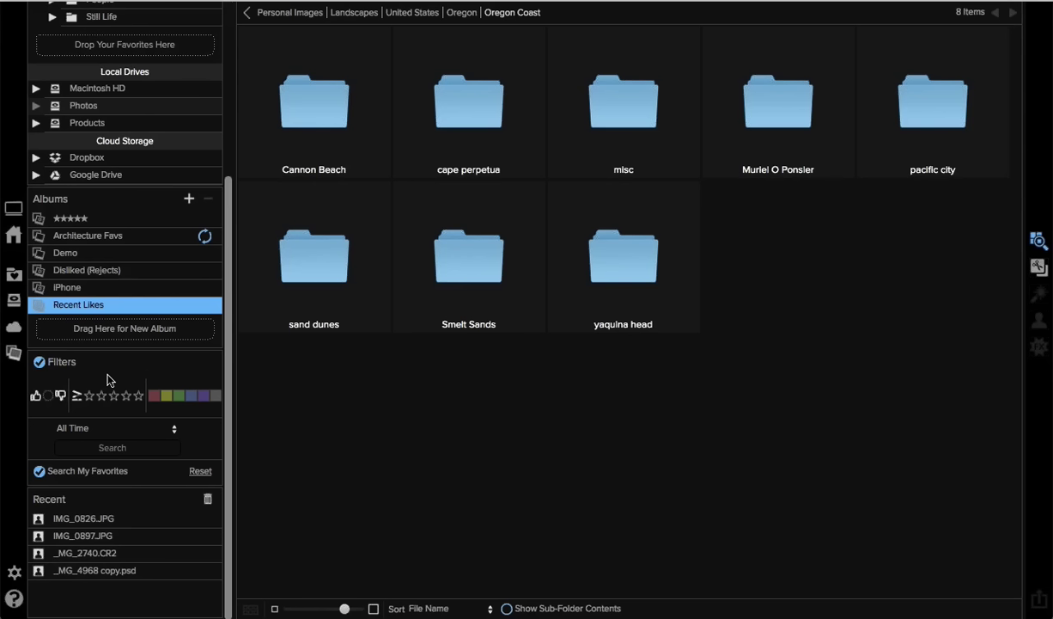
pyautogui.click(84, 447)
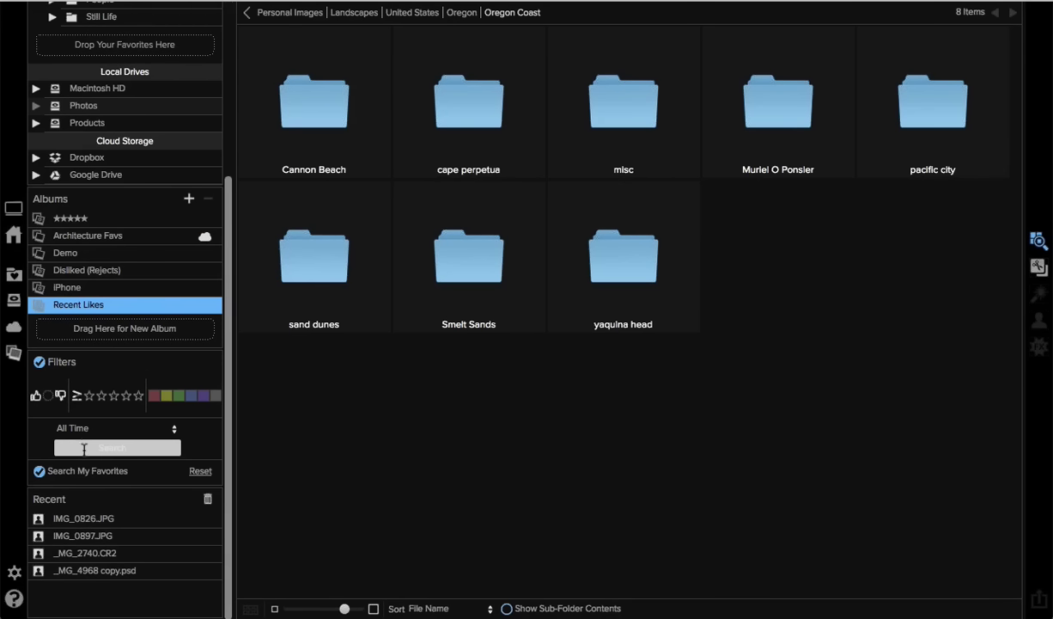
# Search the favorites for 'tul' and scroll through the 110 tulip results
pyautogui.click(84, 447)
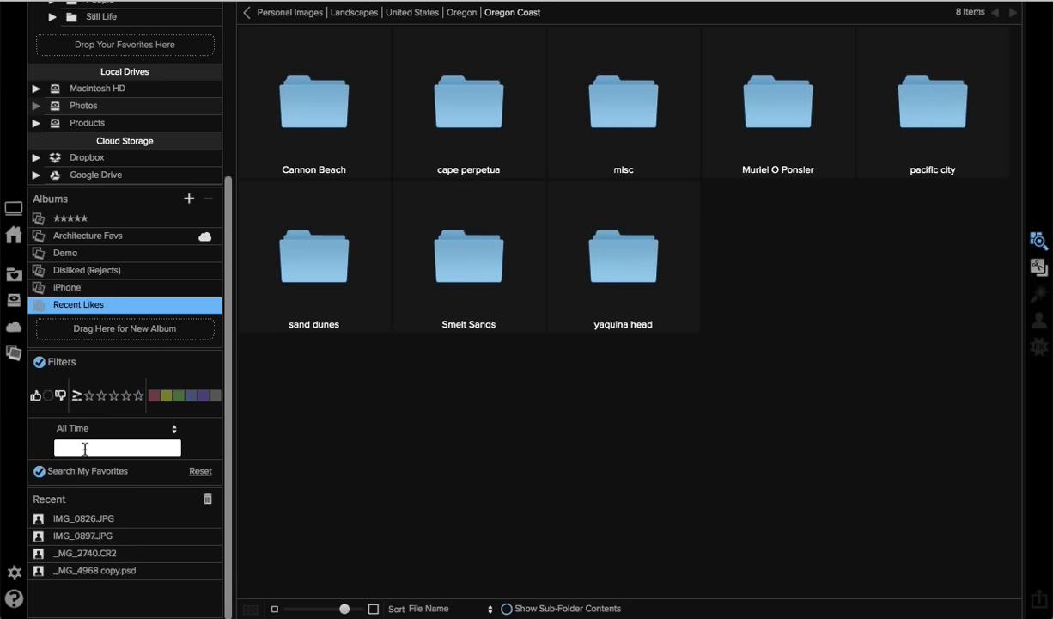
pyautogui.write('tul')
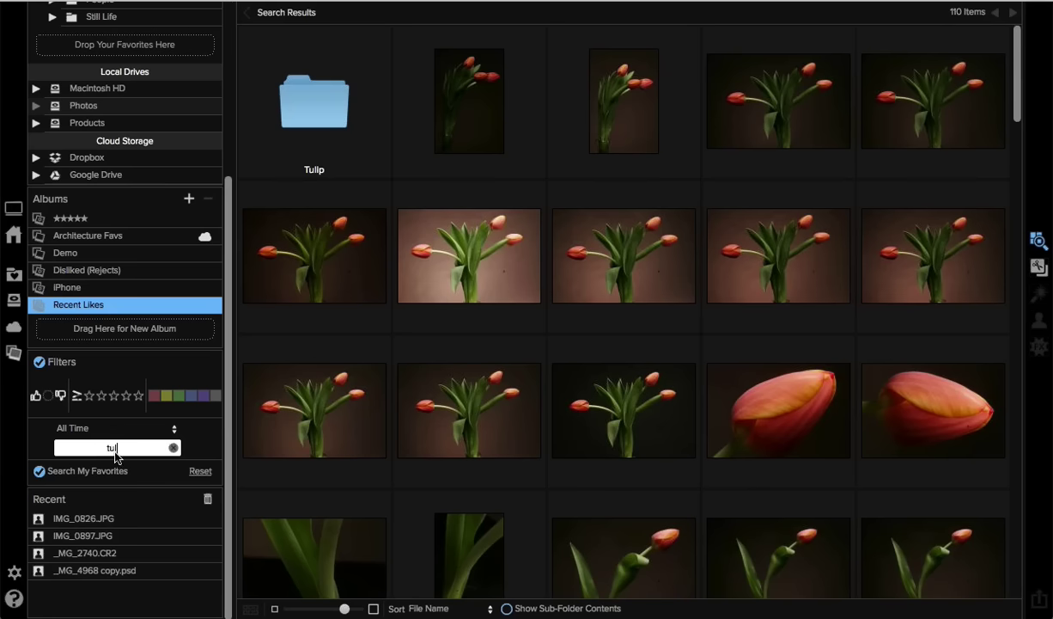
pyautogui.scroll(-1, 600, 287)
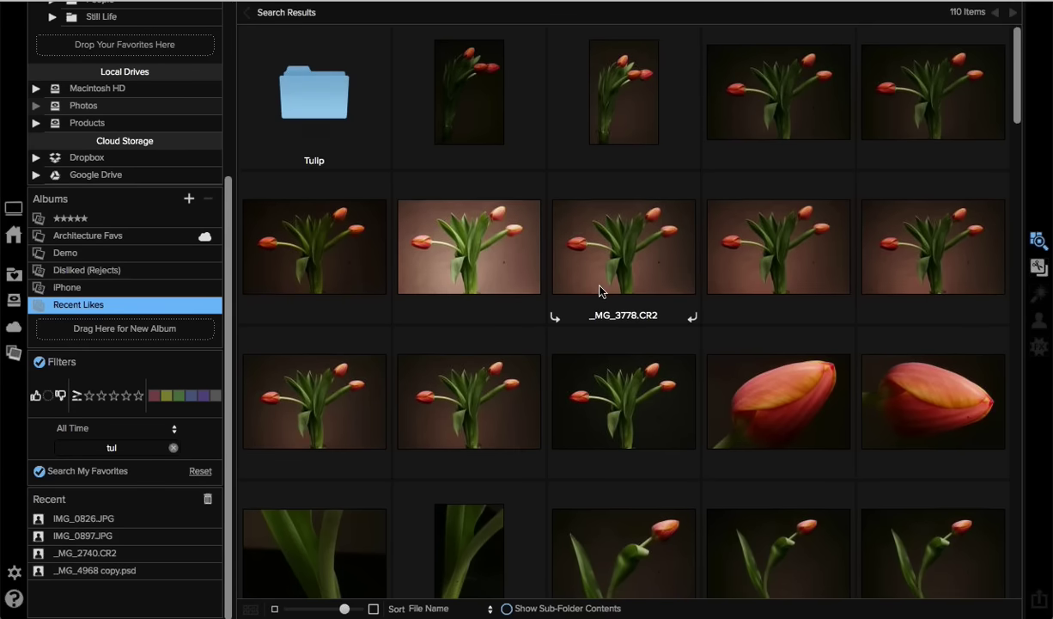
pyautogui.scroll(-10, 600, 291)
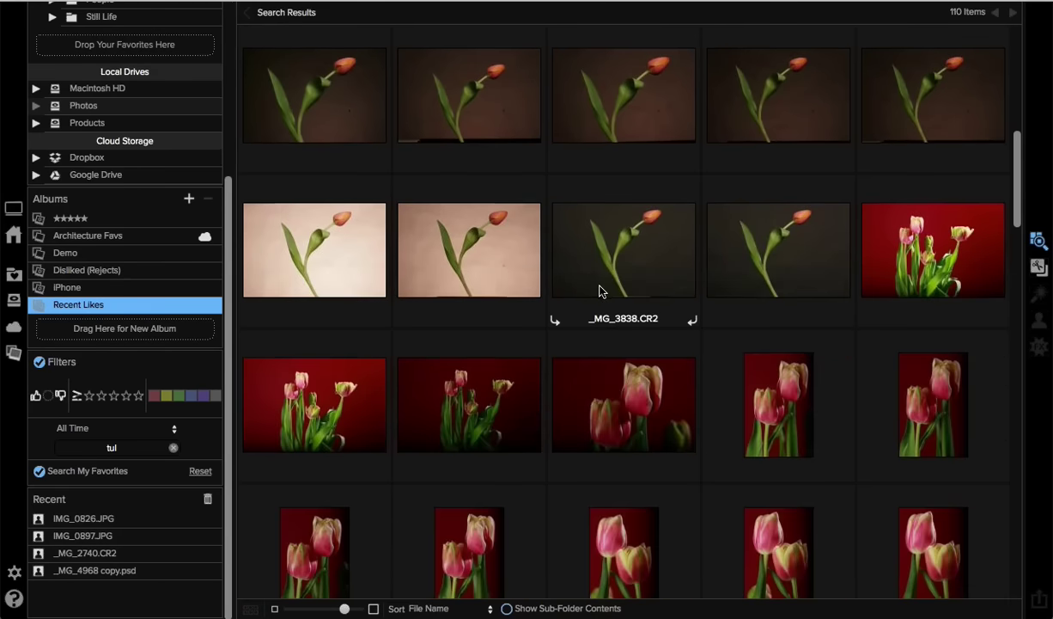
pyautogui.scroll(-8, 600, 291)
pyautogui.scroll(-6, 599, 291)
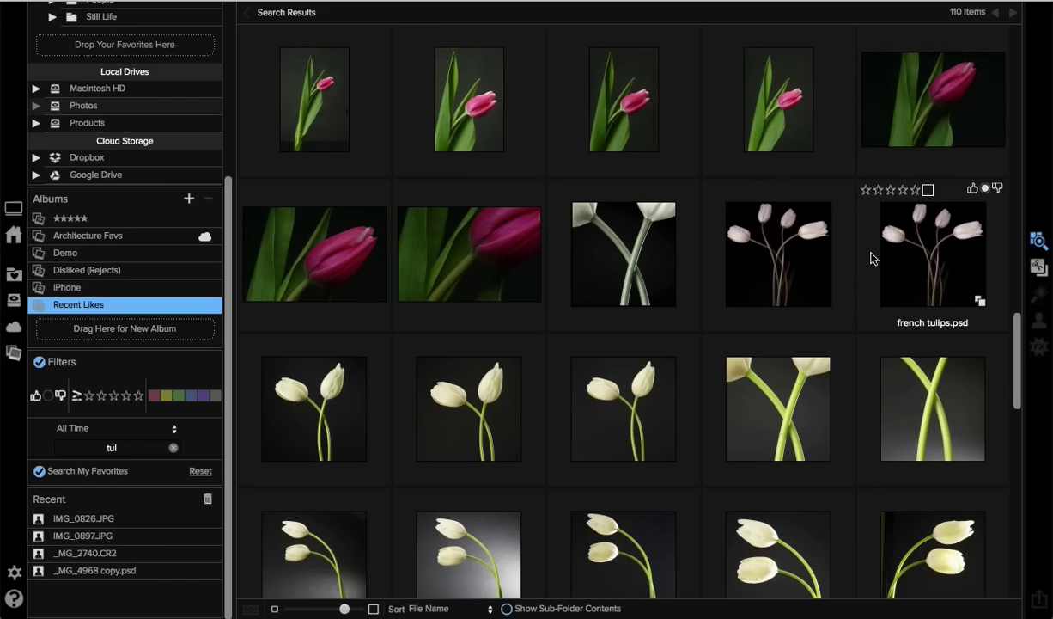
# Show the Info/Metadata panel and select Picture 099.tif
pyautogui.press('super+i')
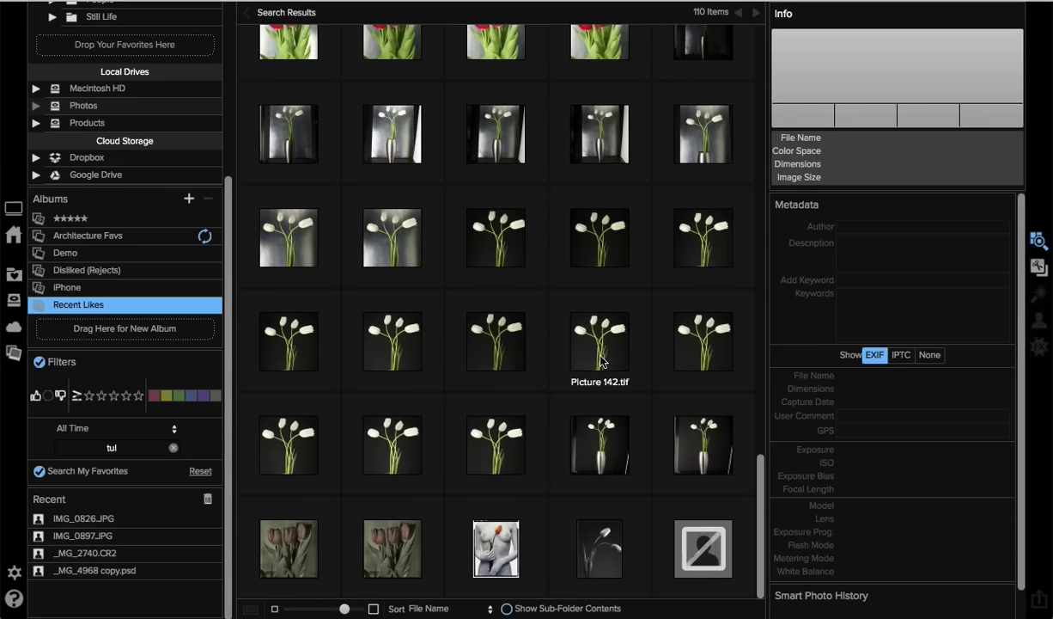
pyautogui.scroll(-10, 601, 361)
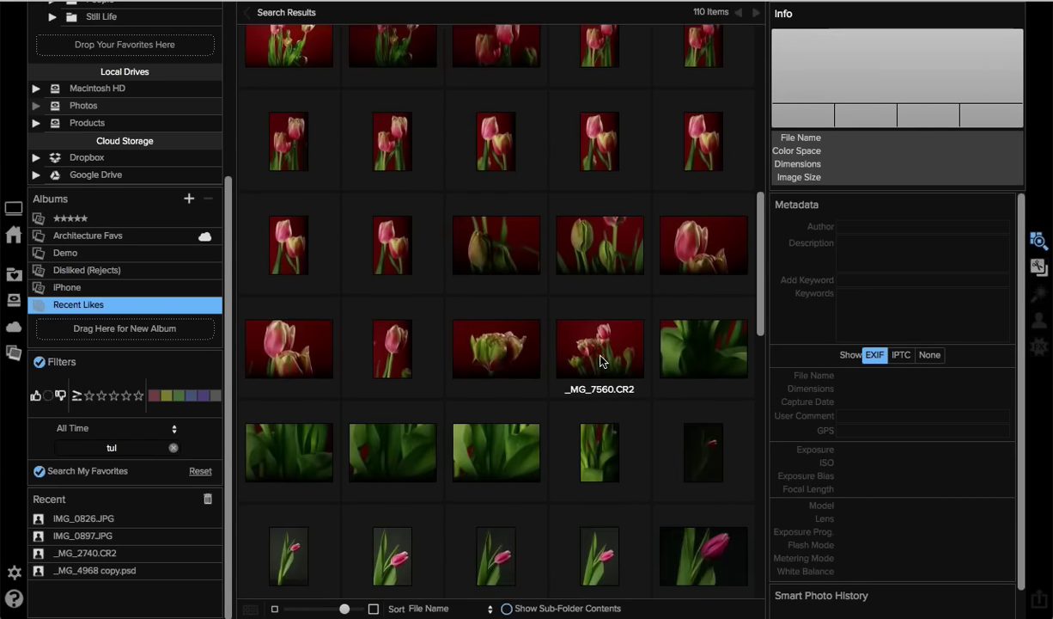
pyautogui.scroll(-10, 601, 361)
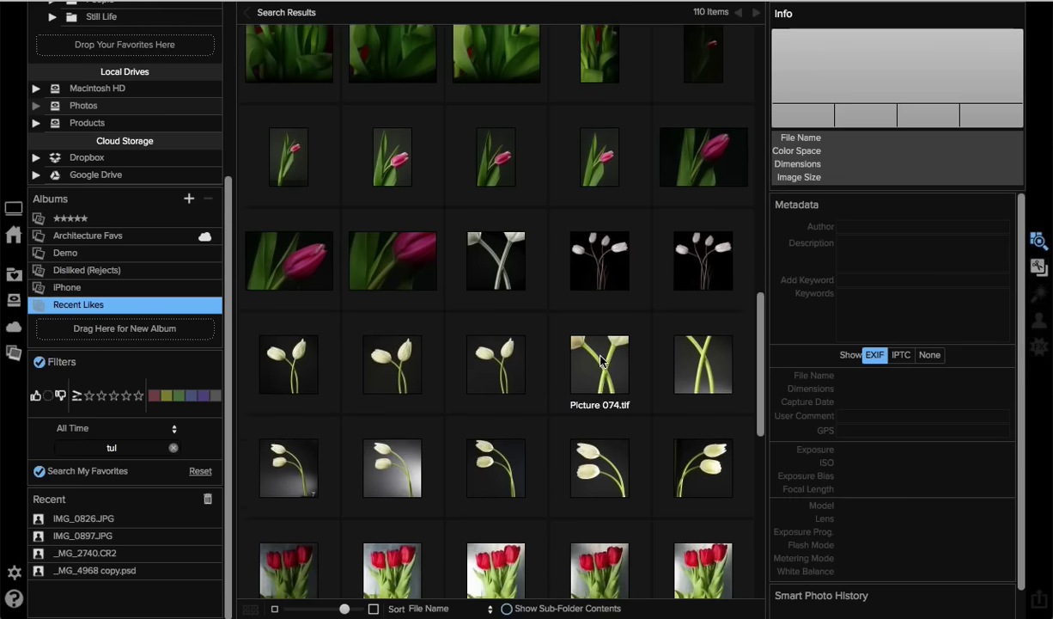
pyautogui.click(297, 382)
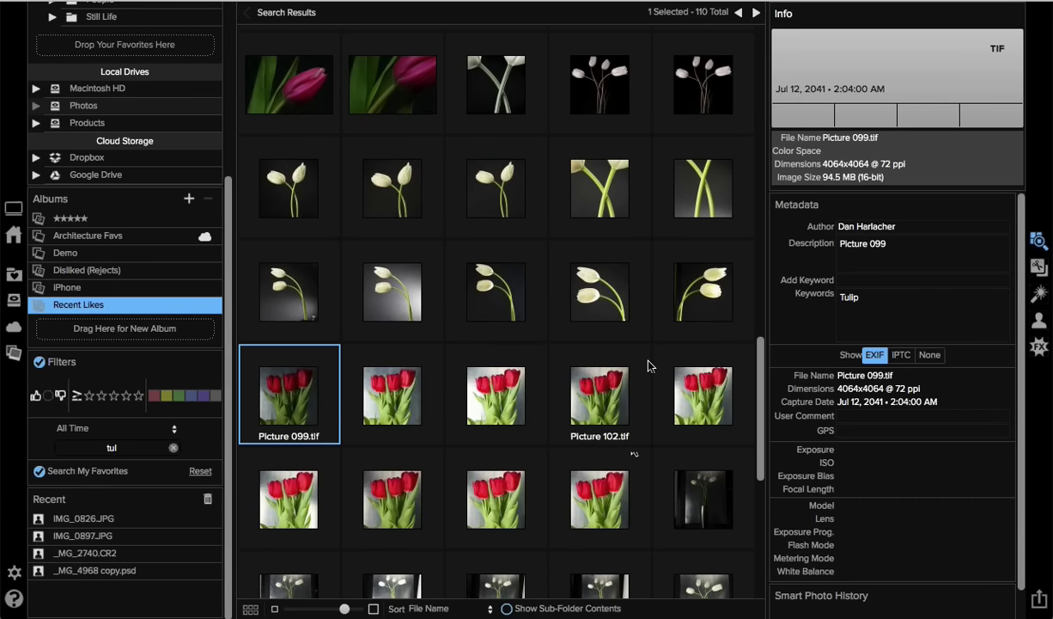
# Tag Pictures 099–107 with the keyword 'red', then return to the Architecture Favs album
pyautogui.keyDown('shift'); pyautogui.click(613, 502); pyautogui.keyUp('shift')
pyautogui.click(849, 280)
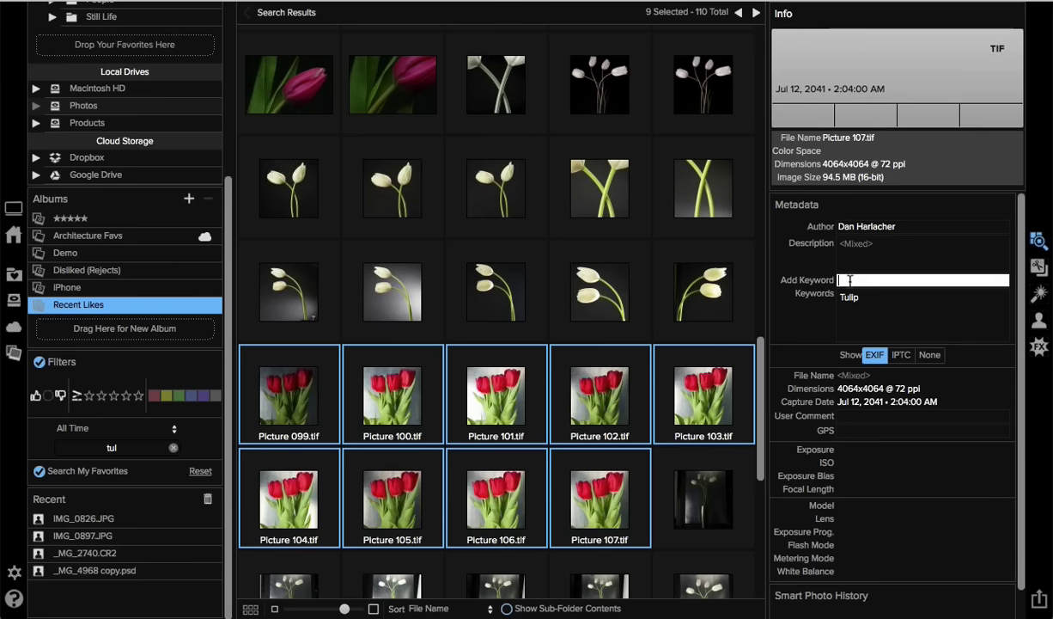
pyautogui.write('Re')
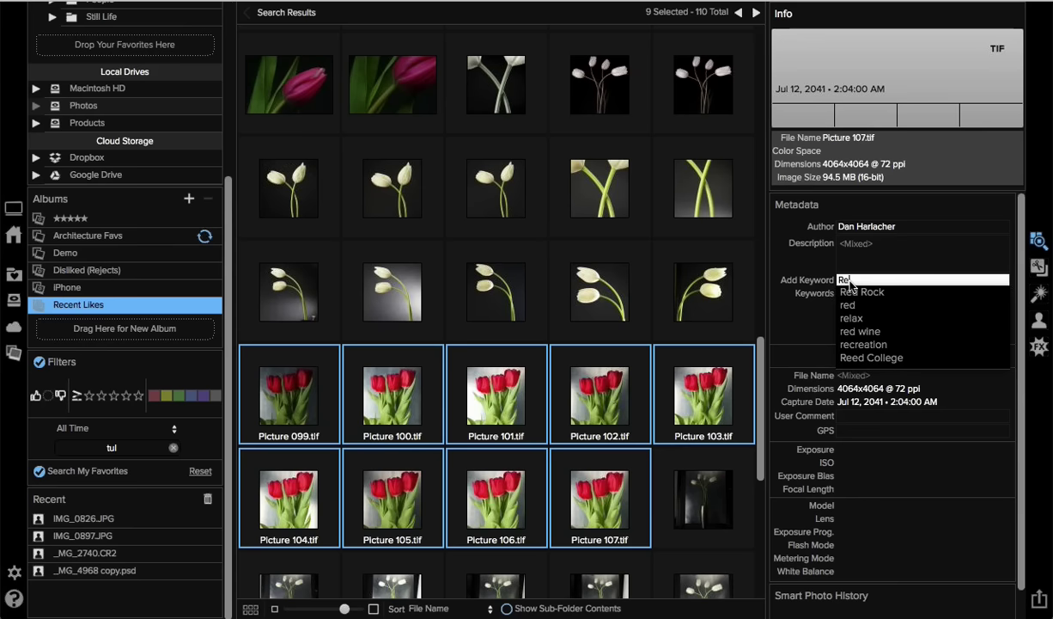
pyautogui.write('d')
pyautogui.press('Return')
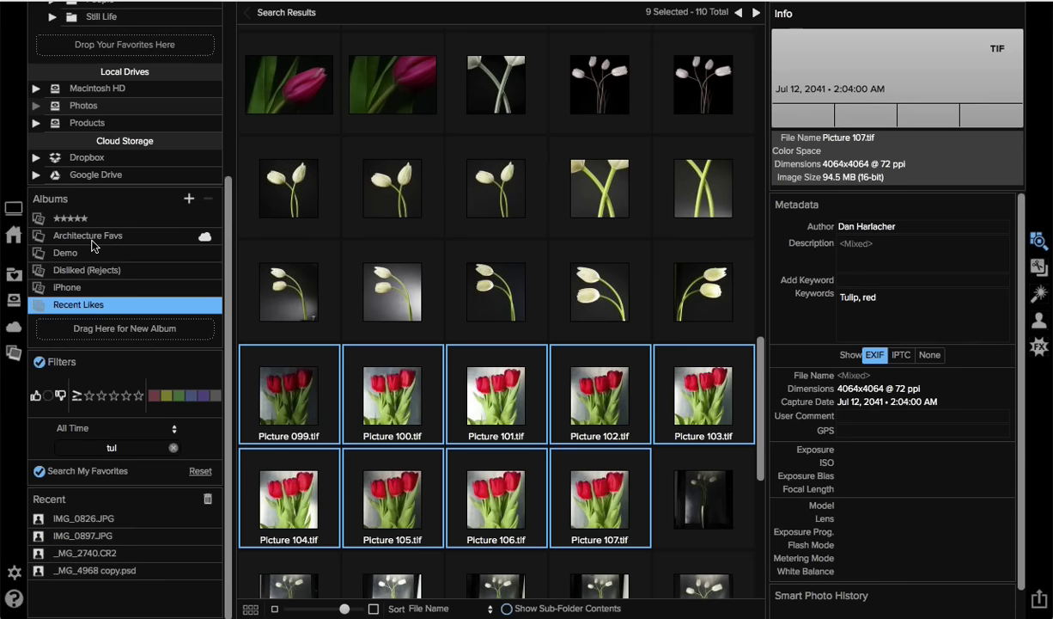
pyautogui.click(131, 240)
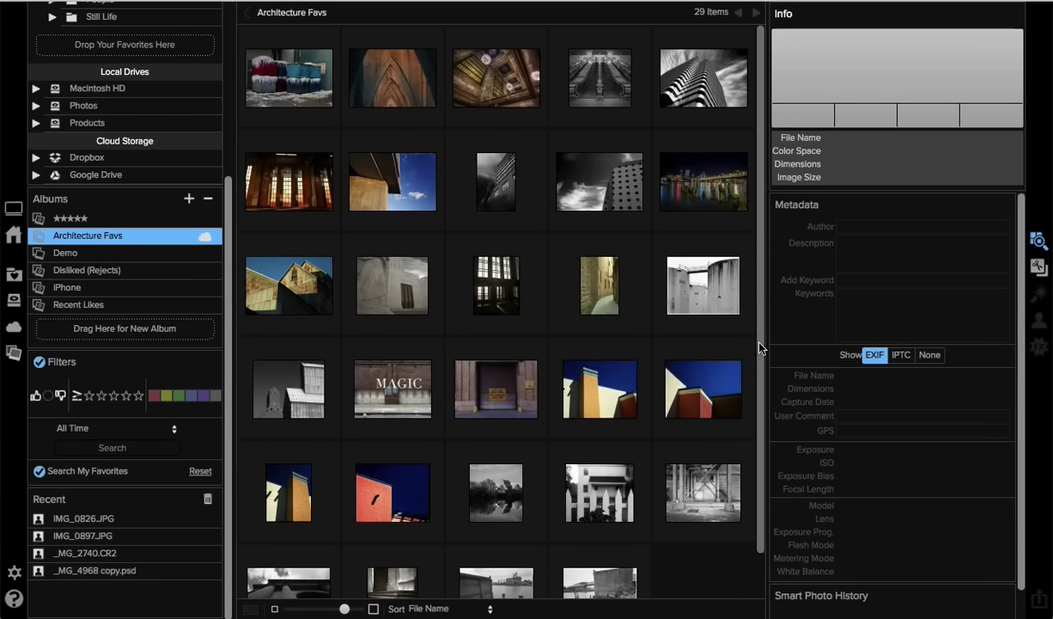
# Switch to the iPhone album, showing its 3429 photos
pyautogui.scroll(-2, 602, 258)
pyautogui.scroll(2, 453, 190)
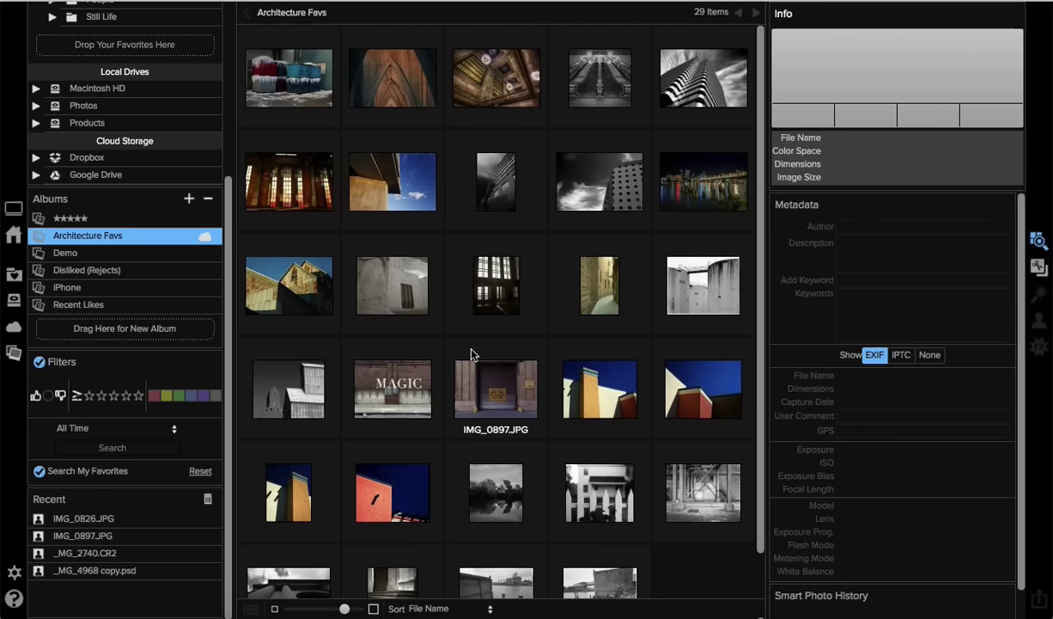
pyautogui.click(182, 292)
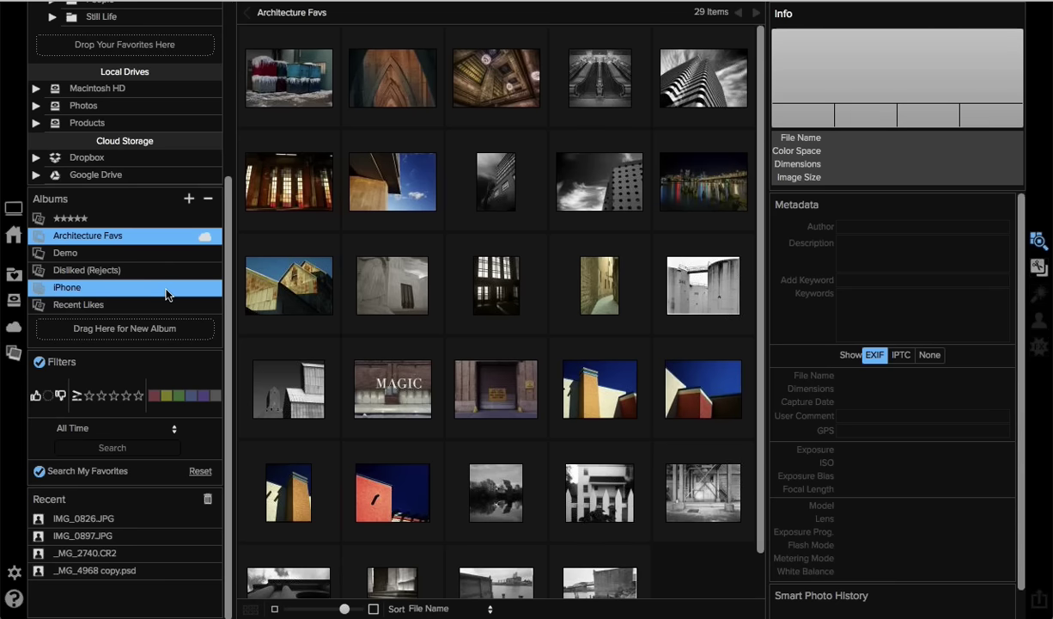
pyautogui.click(98, 288)
# Keep the iPhone smart album's rules at Created This Year and Everything matching 'iPhone', then save
pyautogui.rightClick(127, 291)
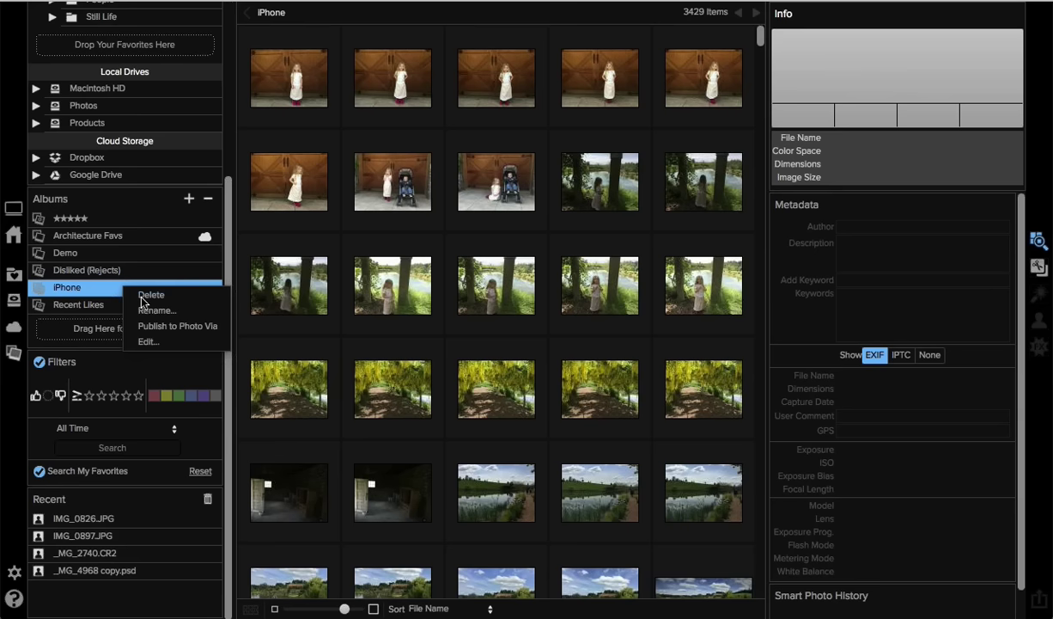
pyautogui.click(148, 342)
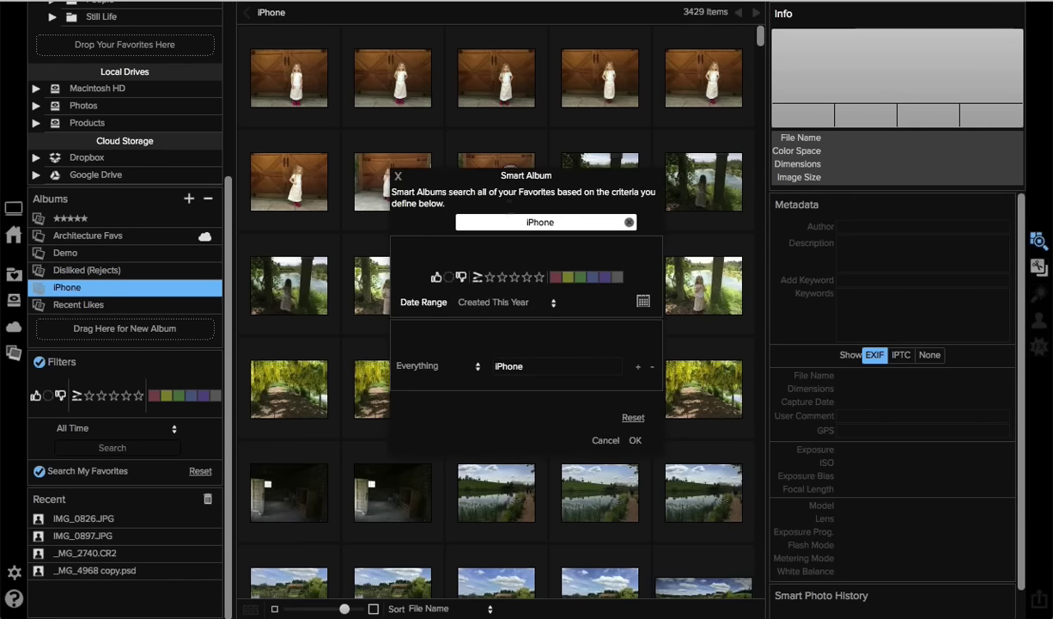
pyautogui.click(559, 222)
pyautogui.moveTo(505, 340)
pyautogui.click(503, 301)
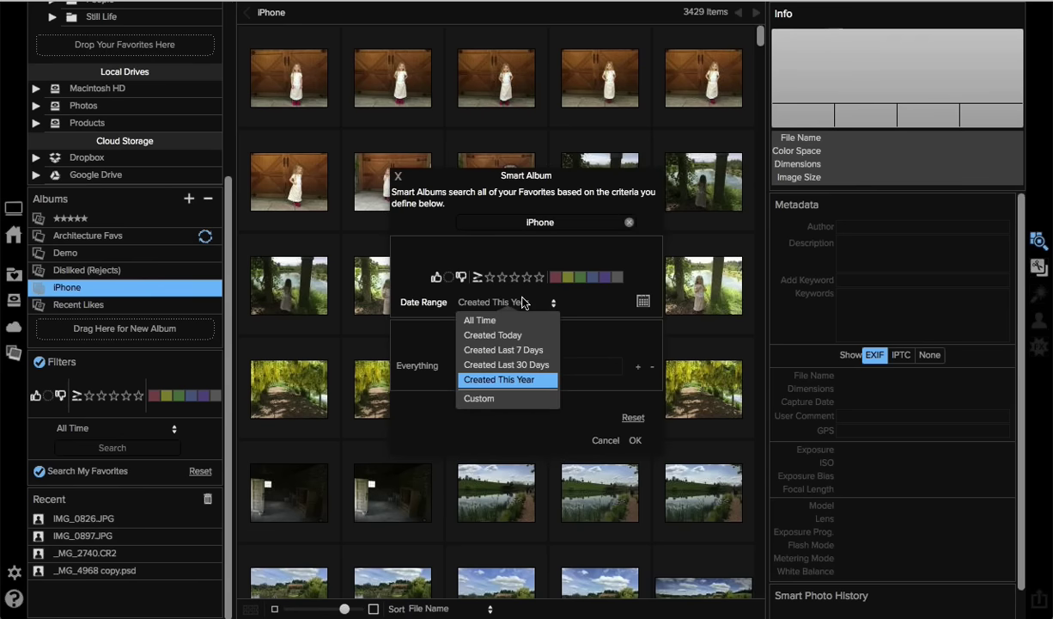
pyautogui.click(522, 380)
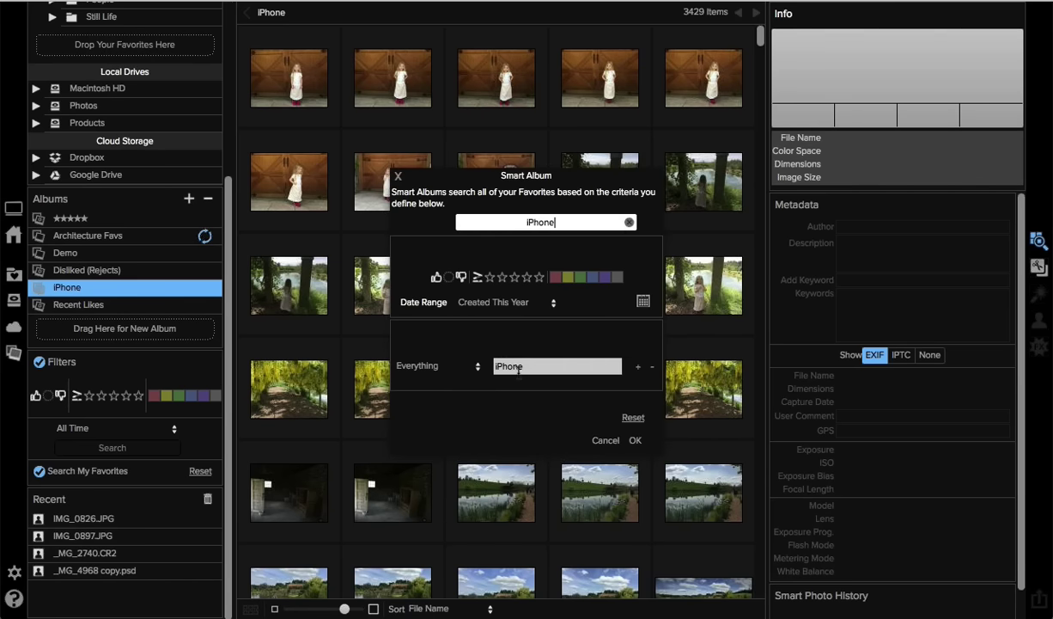
pyautogui.click(476, 368)
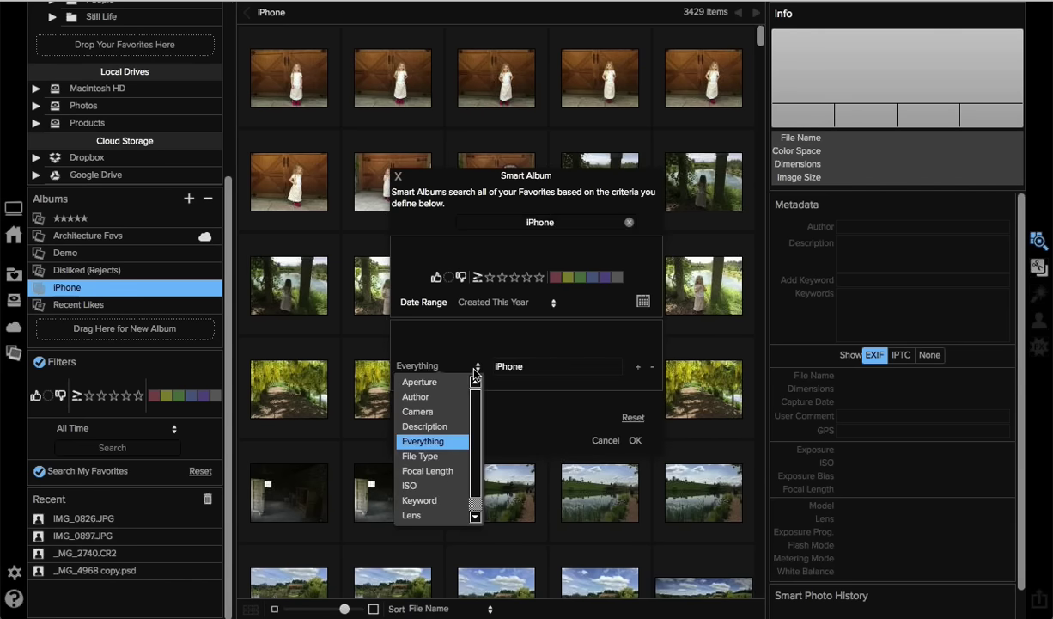
pyautogui.click(429, 440)
pyautogui.click(526, 367)
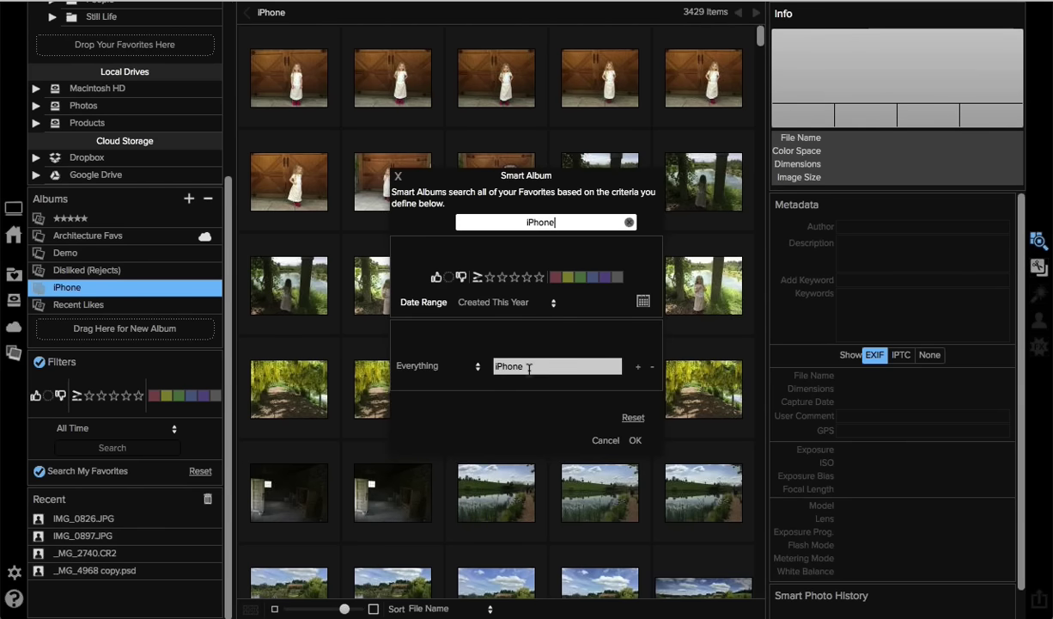
pyautogui.click(635, 439)
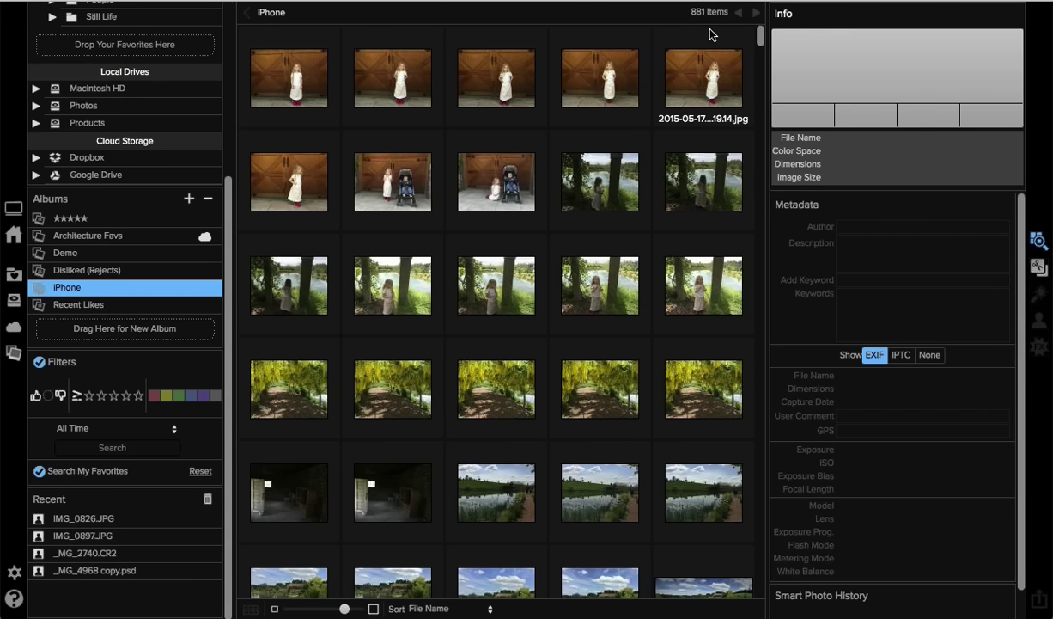
# Add a second rule, Aperture f/2.8, to the iPhone smart album, leaving it with 0 photos
pyautogui.scroll(-1, 761, 83)
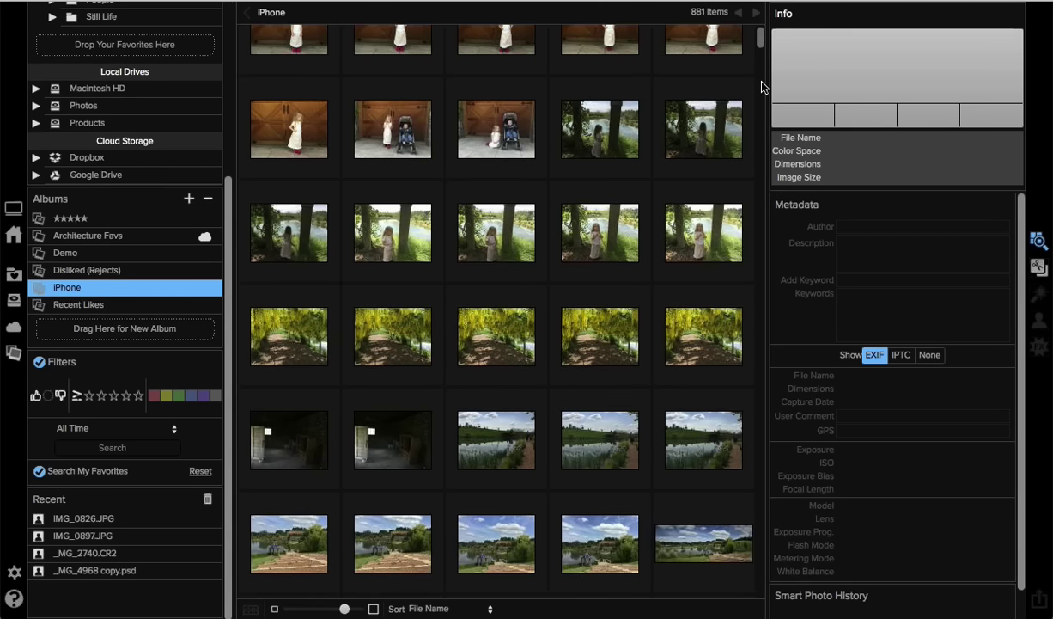
pyautogui.scroll(1, 761, 84)
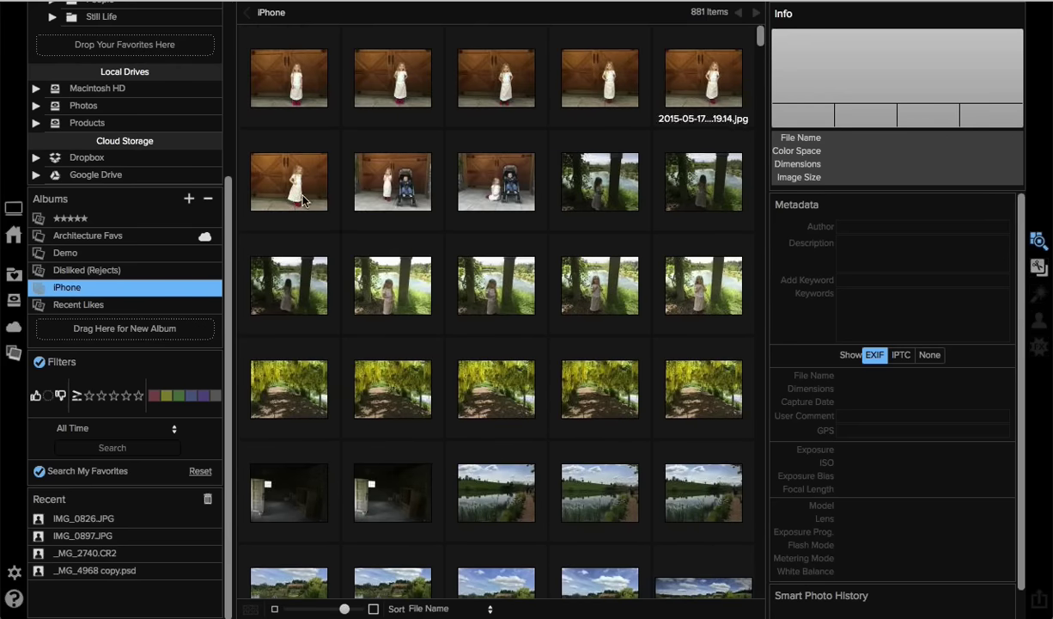
pyautogui.rightClick(133, 292)
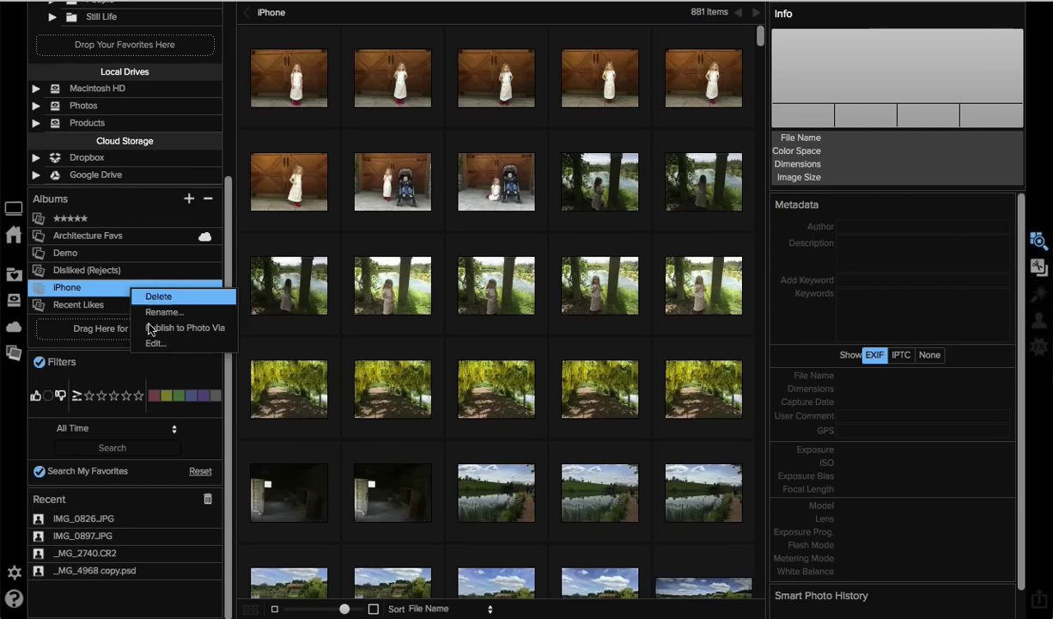
pyautogui.click(155, 343)
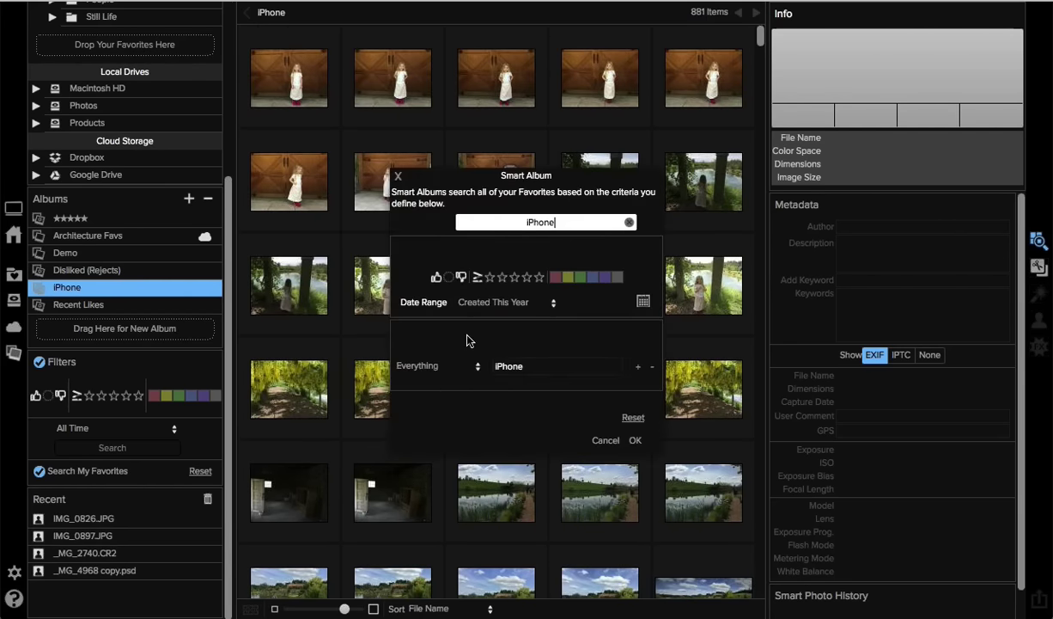
pyautogui.moveTo(470, 341)
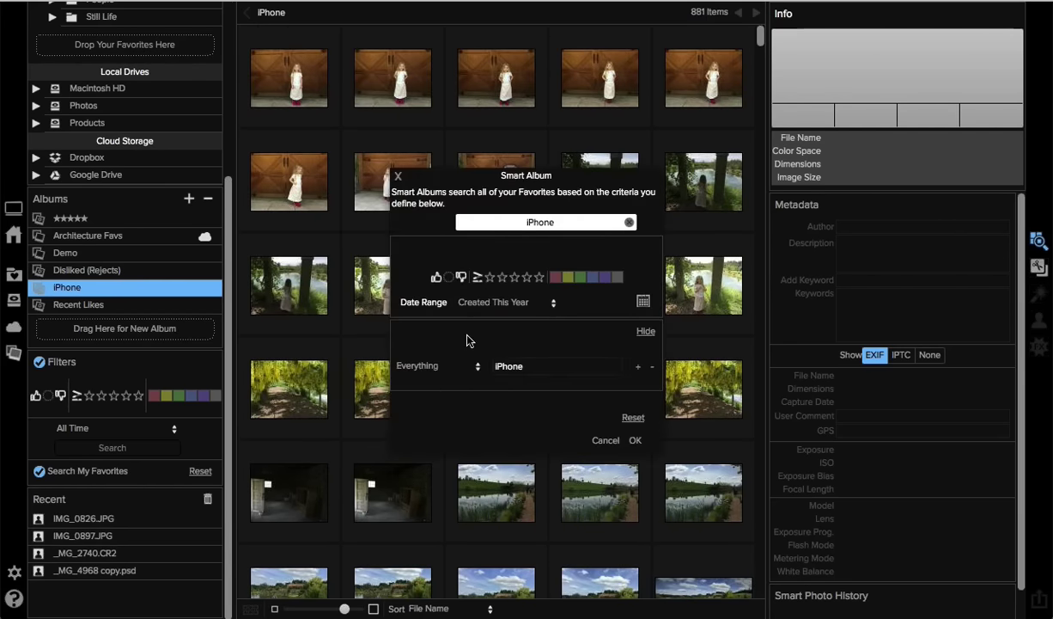
pyautogui.click(638, 366)
pyautogui.click(421, 392)
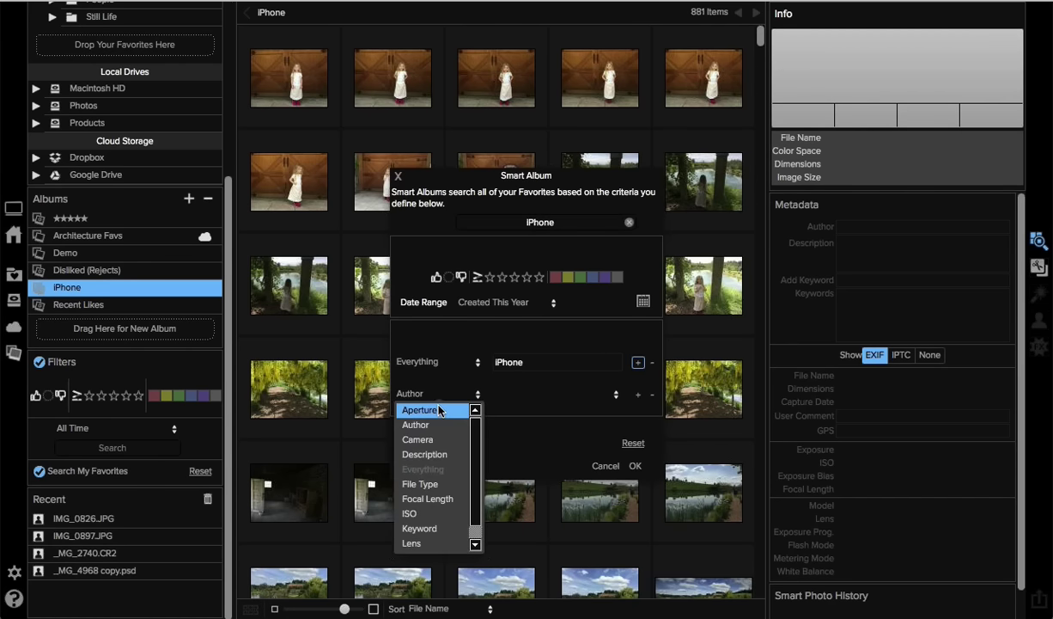
pyautogui.click(436, 408)
pyautogui.click(514, 394)
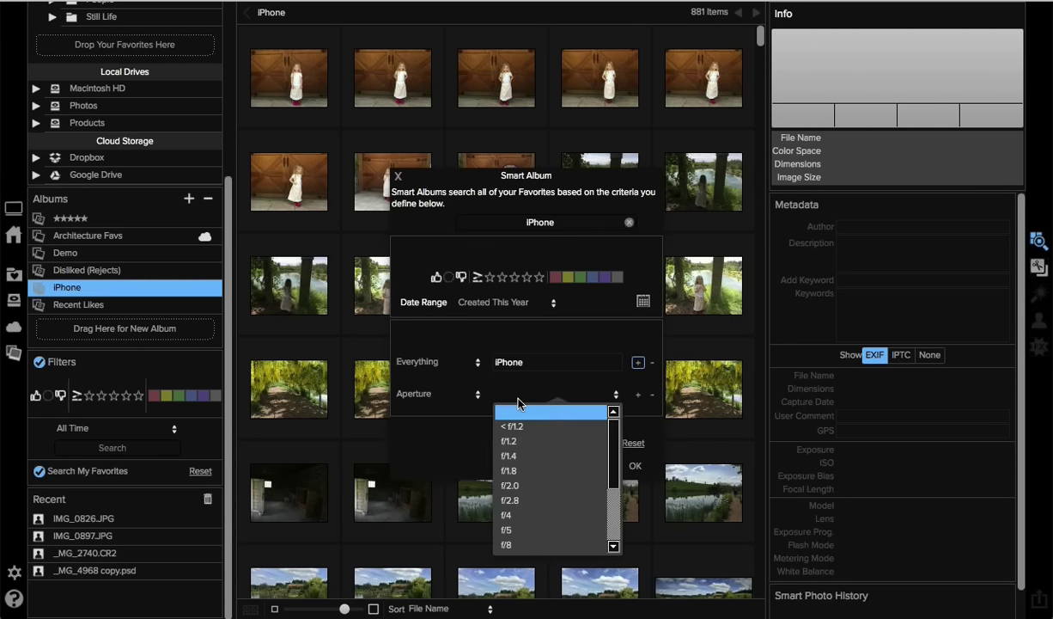
pyautogui.click(541, 501)
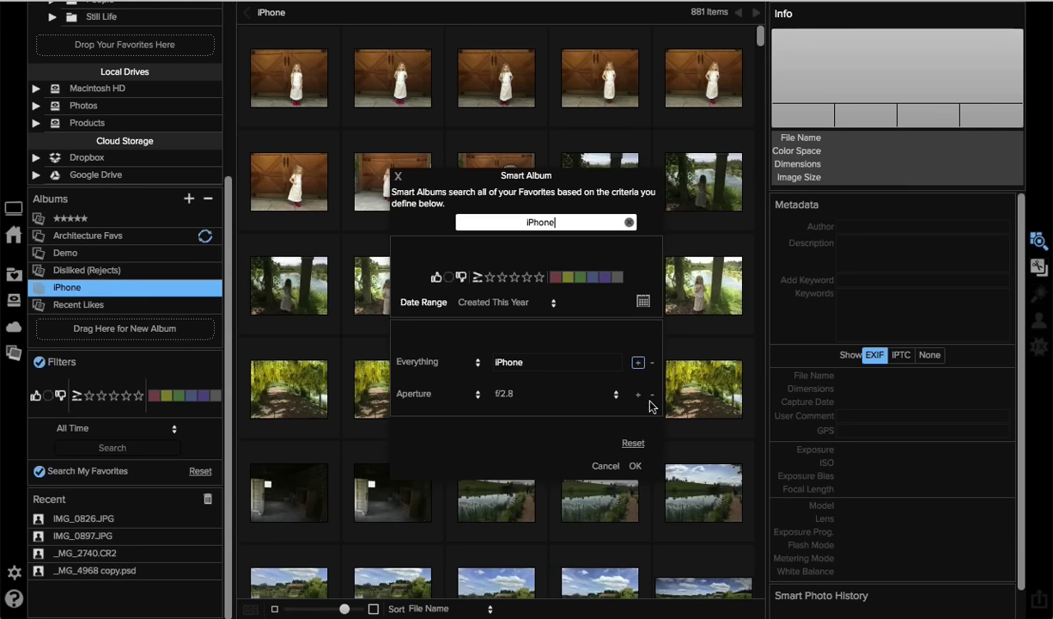
pyautogui.click(636, 465)
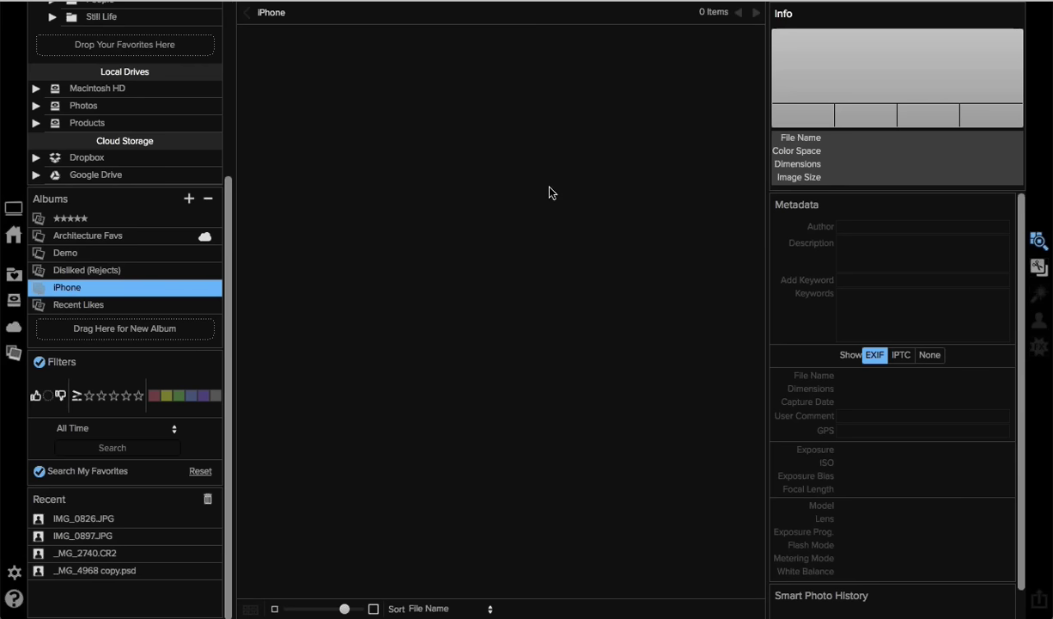
# Open the Architecture Favs album to show its 29 photos, then switch to the presentation slides
pyautogui.click(130, 274)
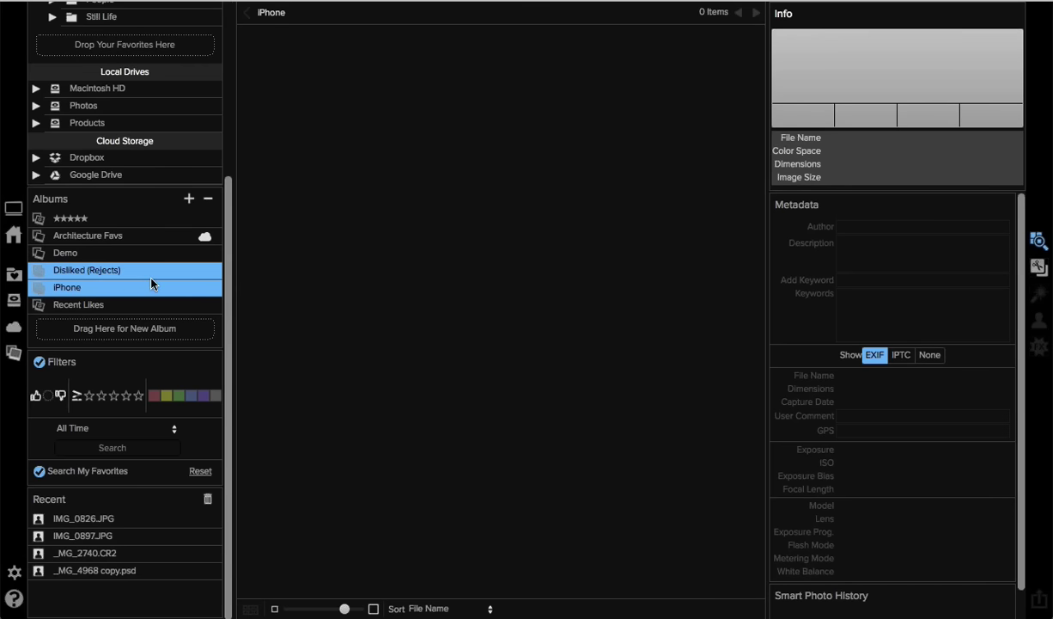
pyautogui.click(113, 272)
pyautogui.click(125, 240)
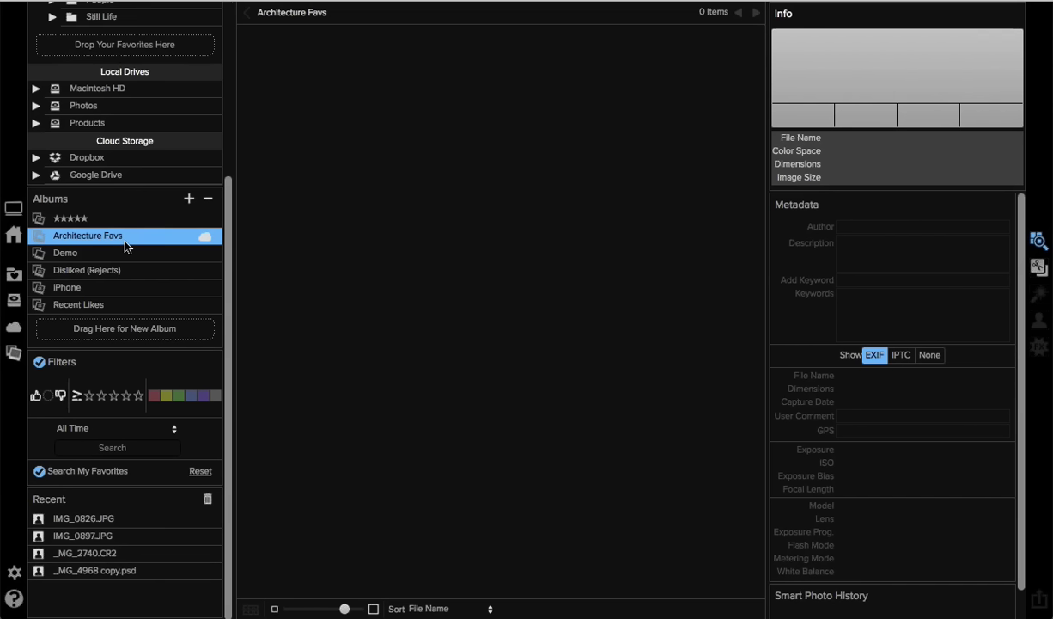
pyautogui.moveTo(624, 606)
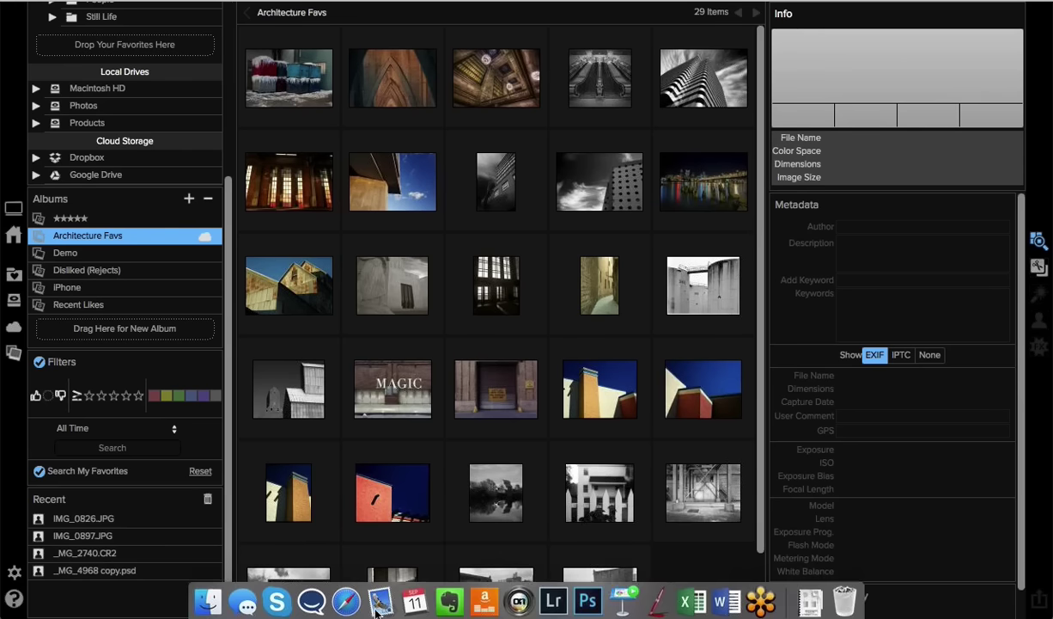
pyautogui.click(625, 604)
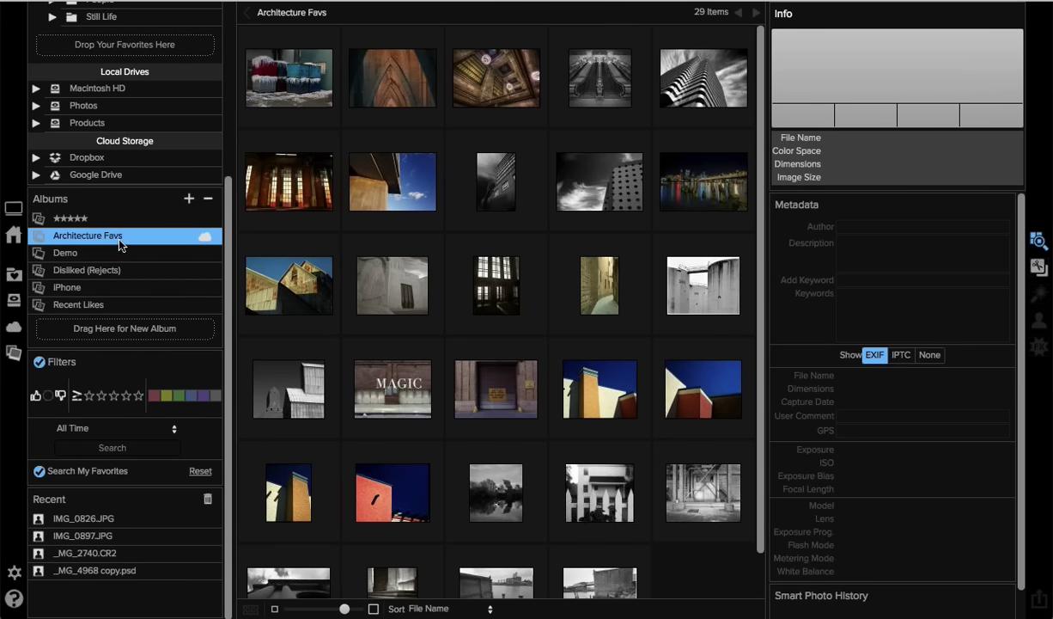
# Check Architecture Favs' Unpublish from Photo Via option, then show the 'Access your photos. Anywhere.' slide
pyautogui.rightClick(177, 241)
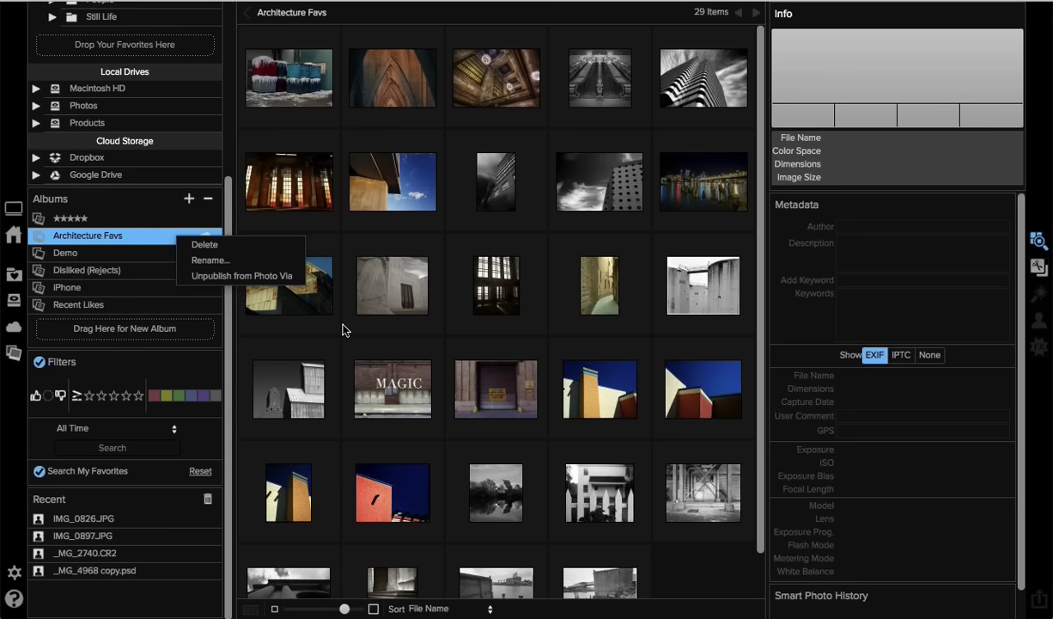
pyautogui.click(375, 371)
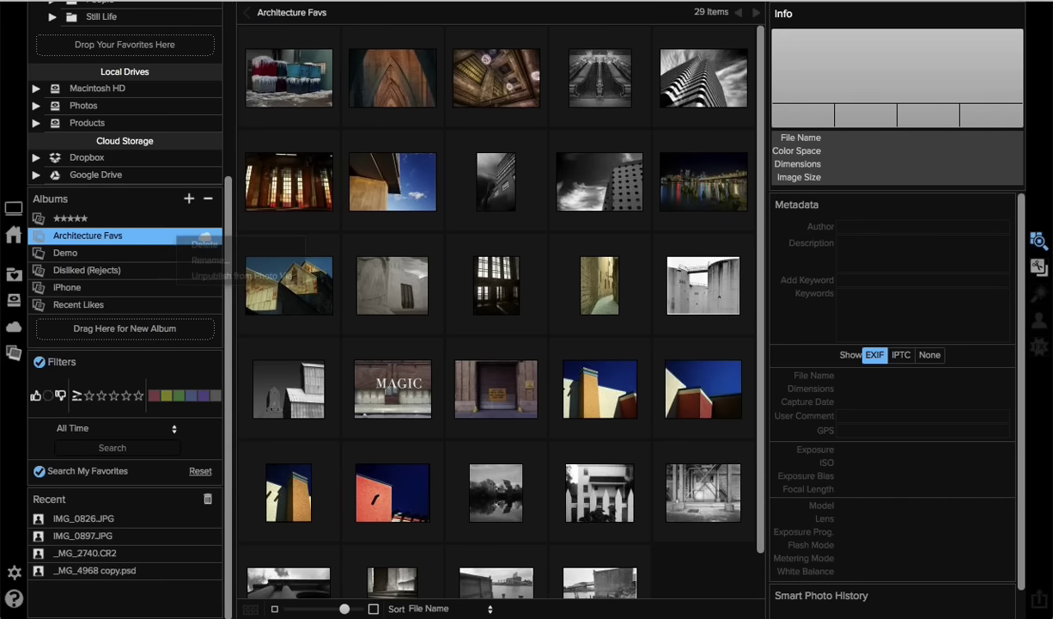
pyautogui.click(622, 599)
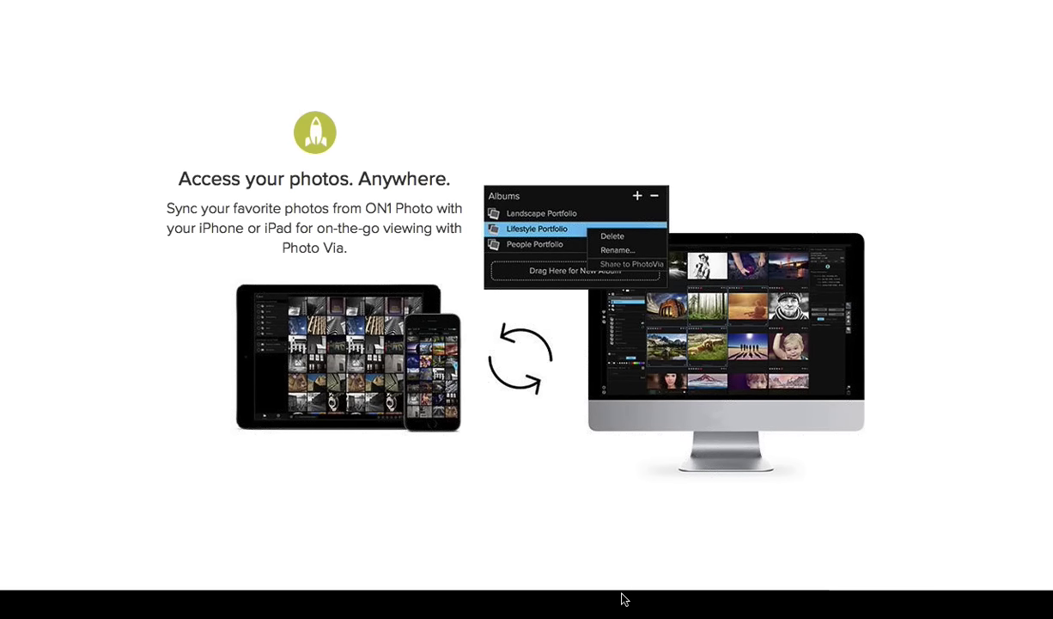
# Advance the Keynote slides to the iPad photo grid and the full-screen MAGIC photo
pyautogui.press('Right')
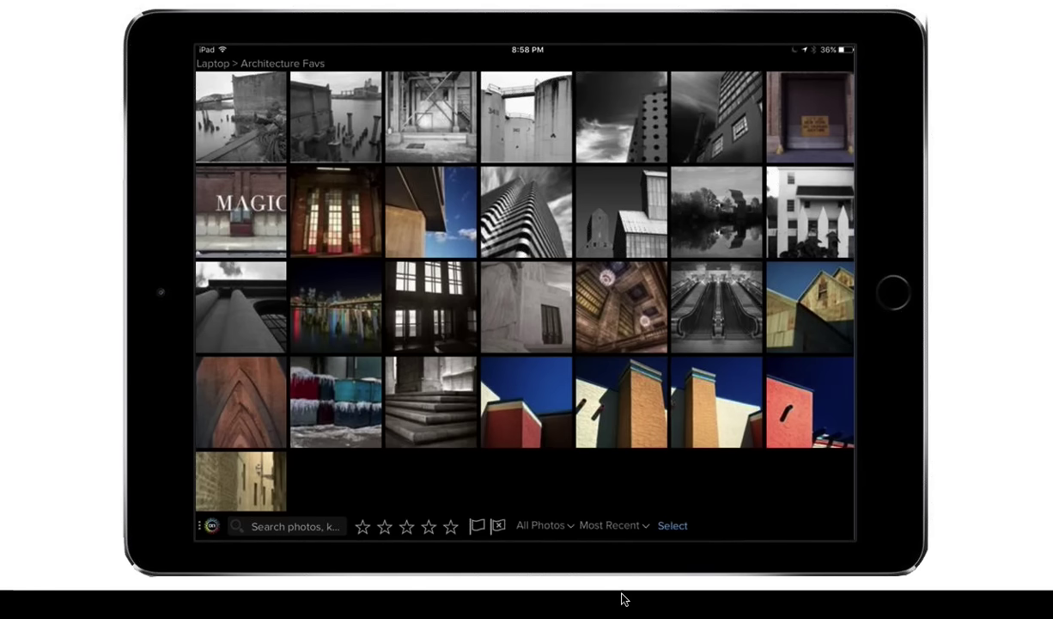
pyautogui.press('Right')
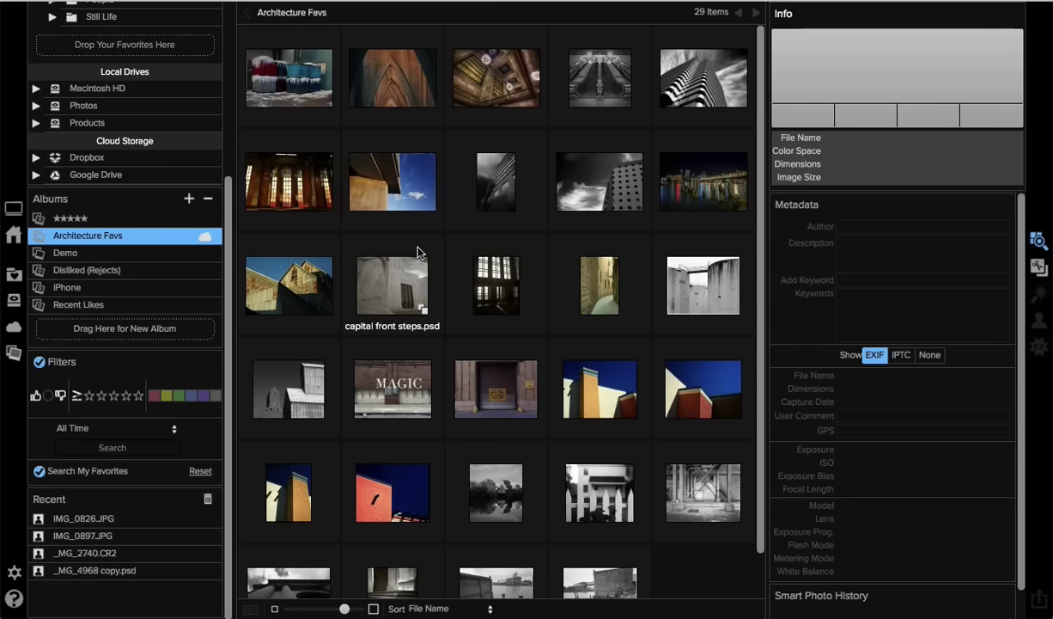
# Select _MG_2740.CR2 to show its EXIF details, start a Facebook share, then cancel it
pyautogui.click(411, 197)
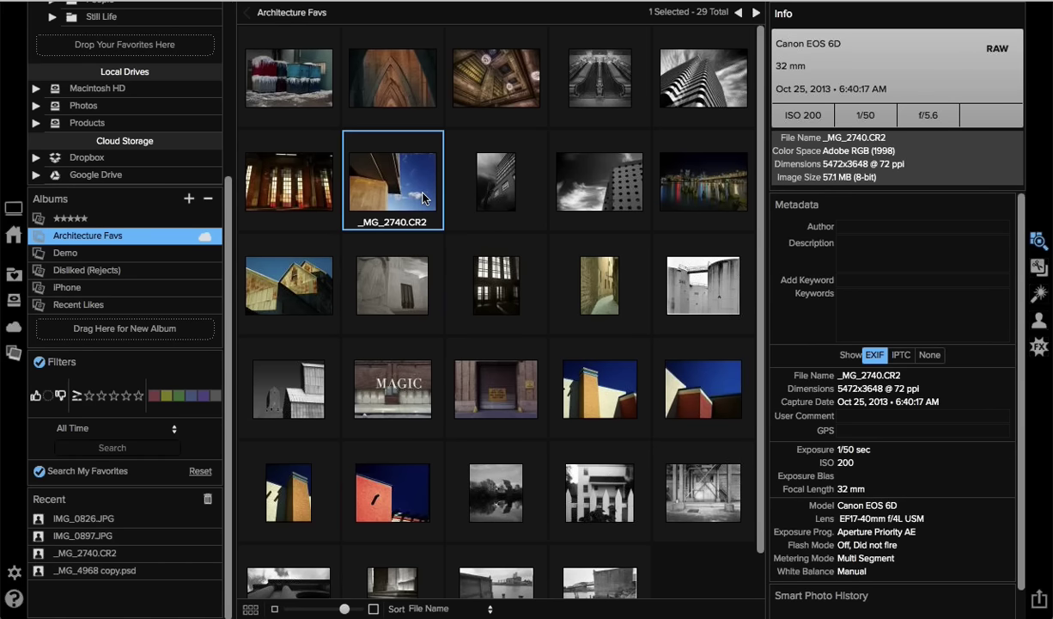
pyautogui.click(1037, 600)
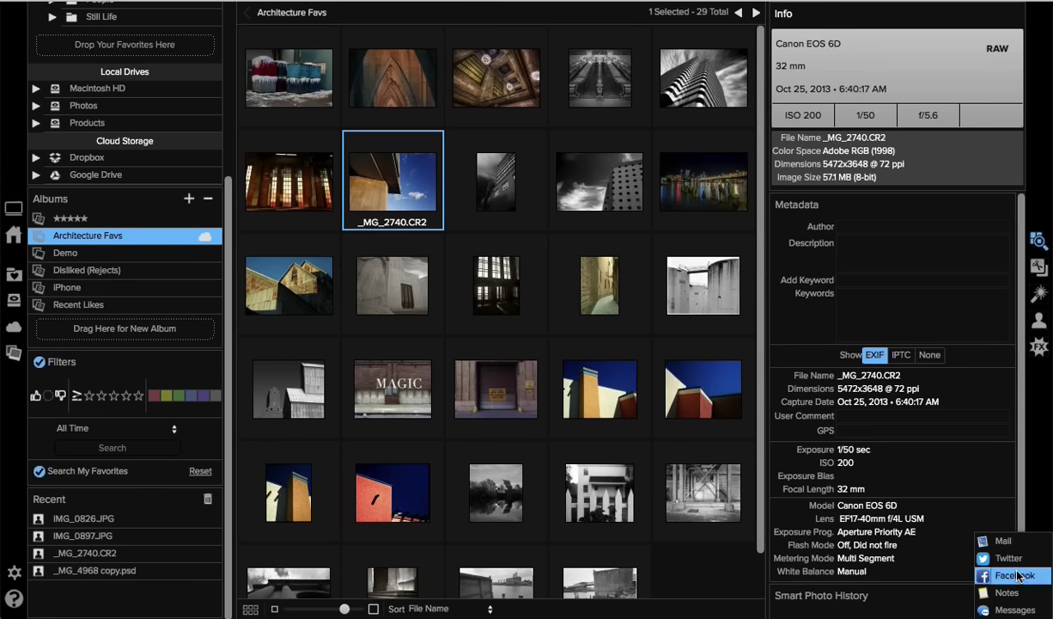
pyautogui.click(1016, 575)
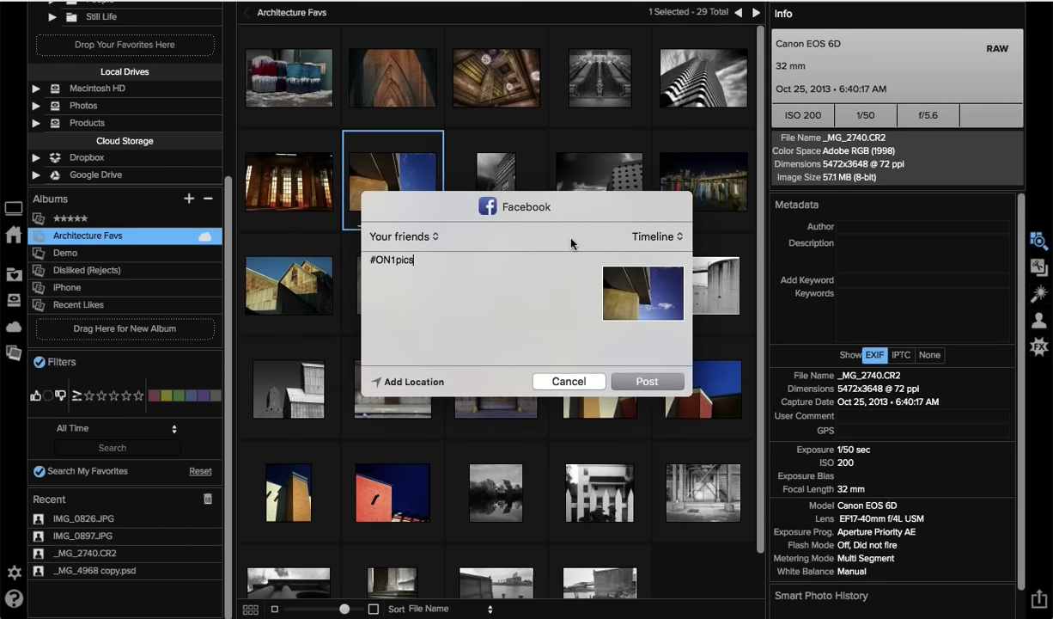
pyautogui.click(592, 380)
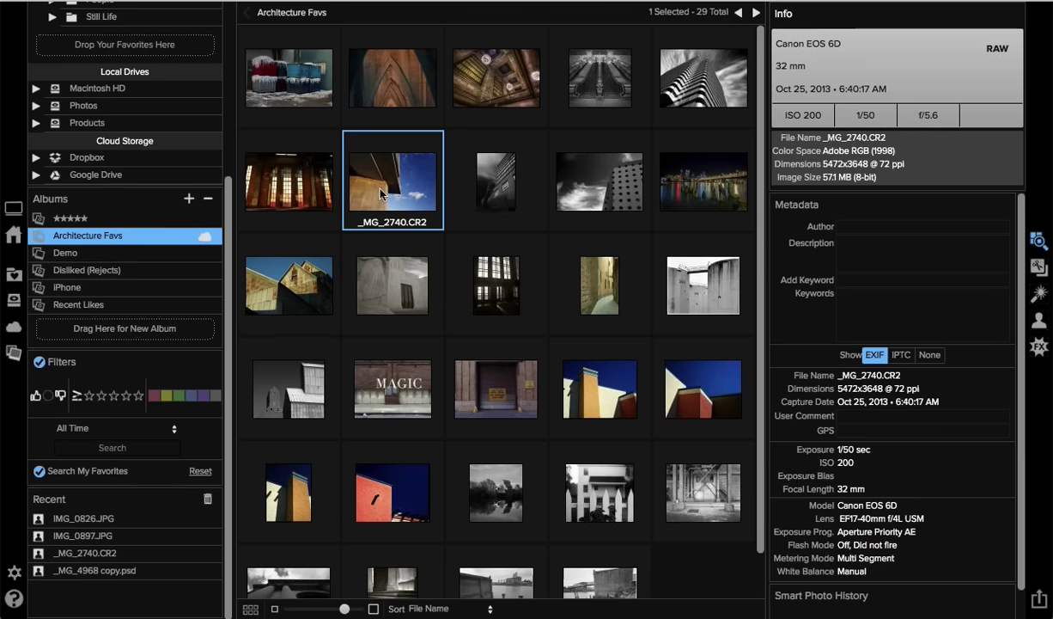
# Select all 29 Architecture Favs photos with Cmd+A and open their context menu
pyautogui.press('super+a')
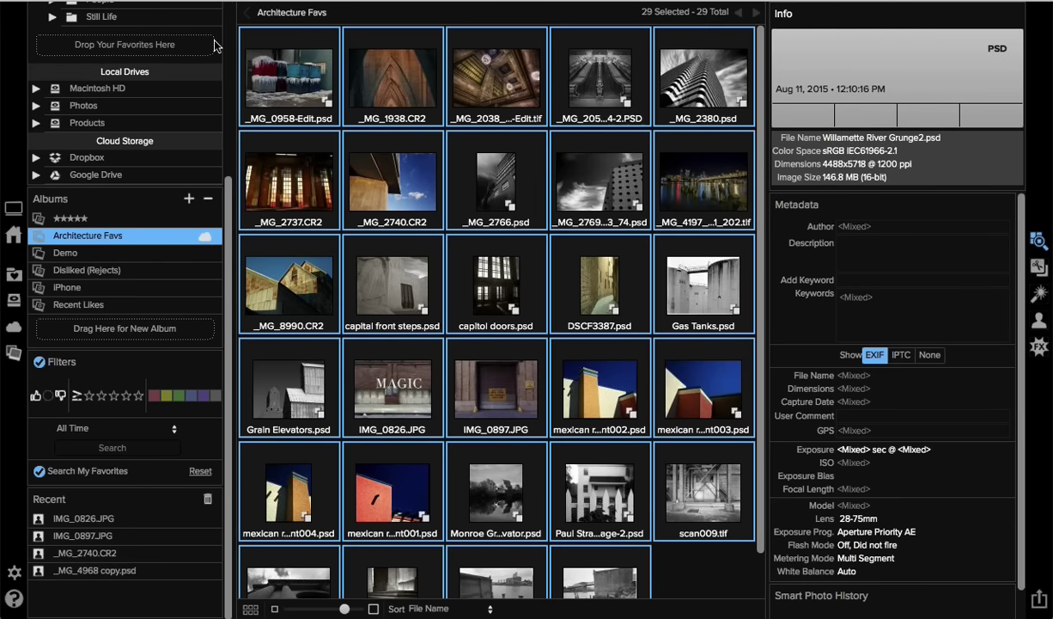
pyautogui.rightClick(388, 197)
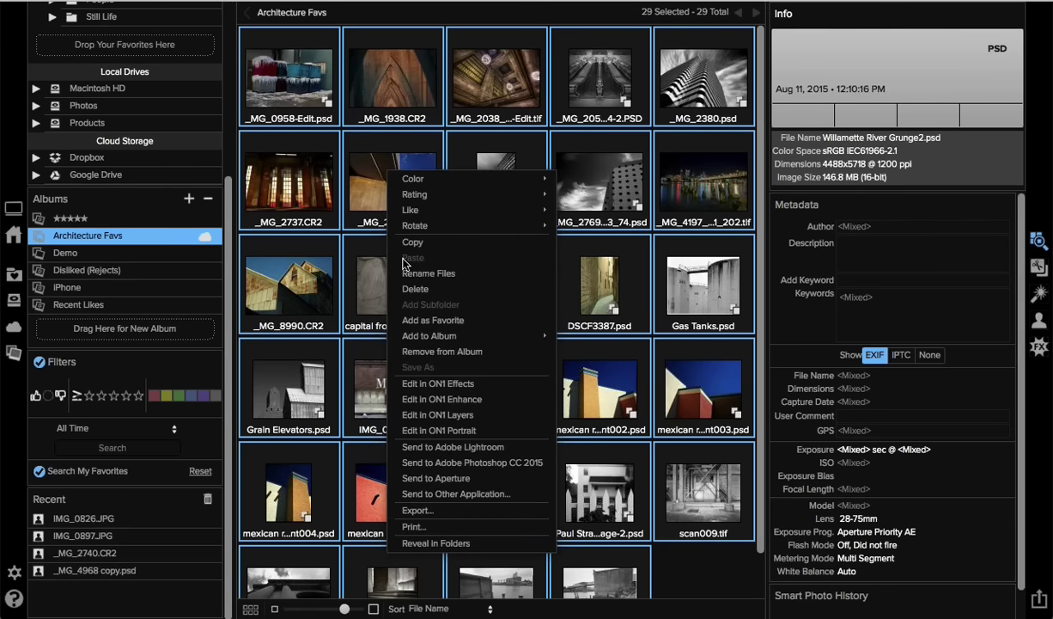
# Start exporting the selected photos, resizing the long edge to 1000 pixels
pyautogui.click(436, 510)
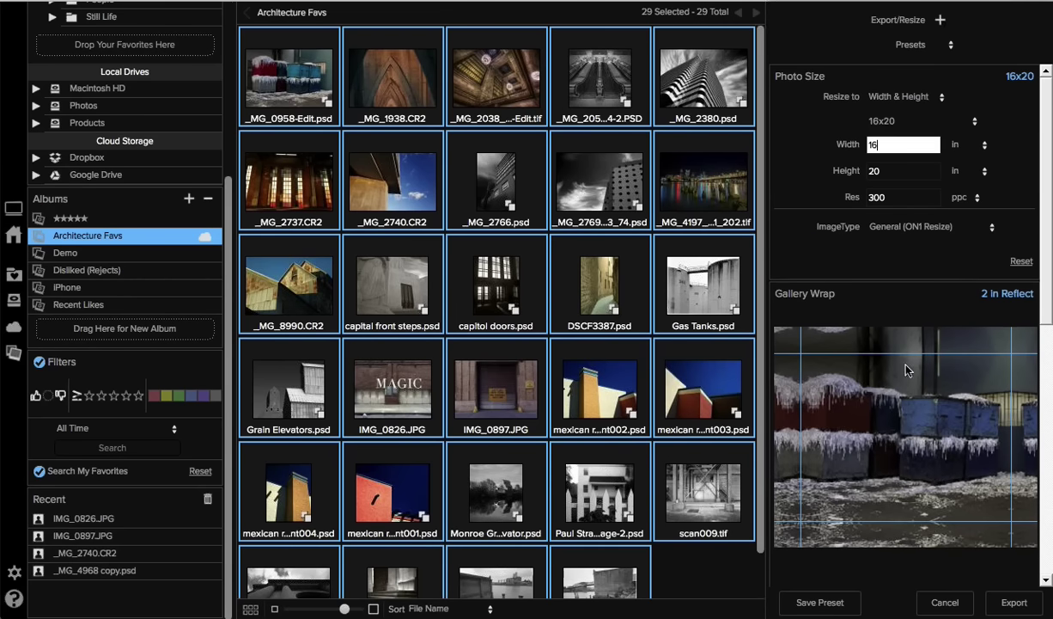
pyautogui.click(896, 97)
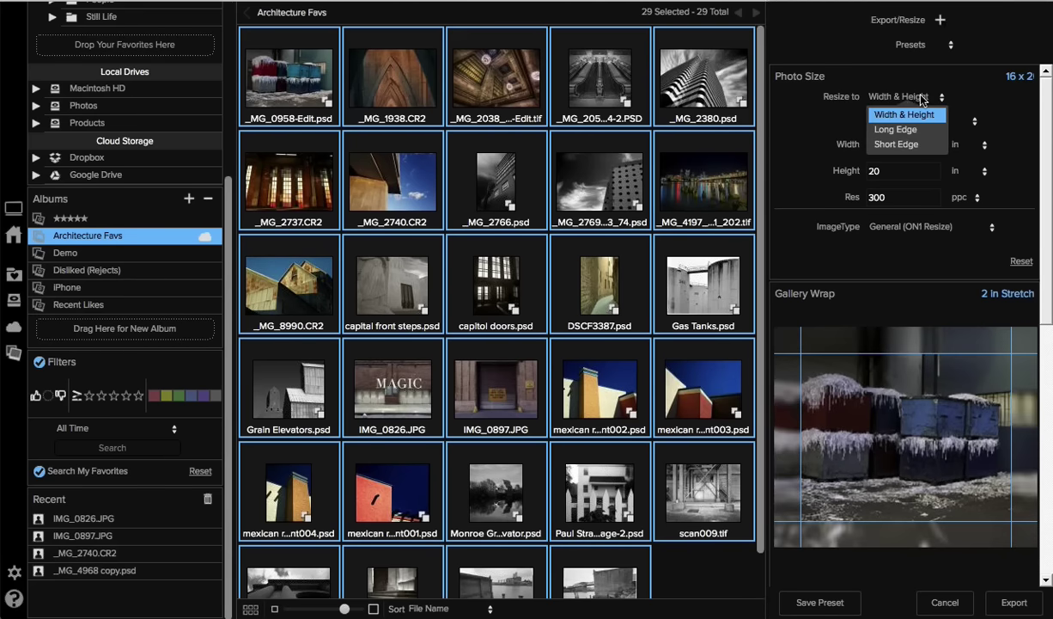
pyautogui.click(895, 129)
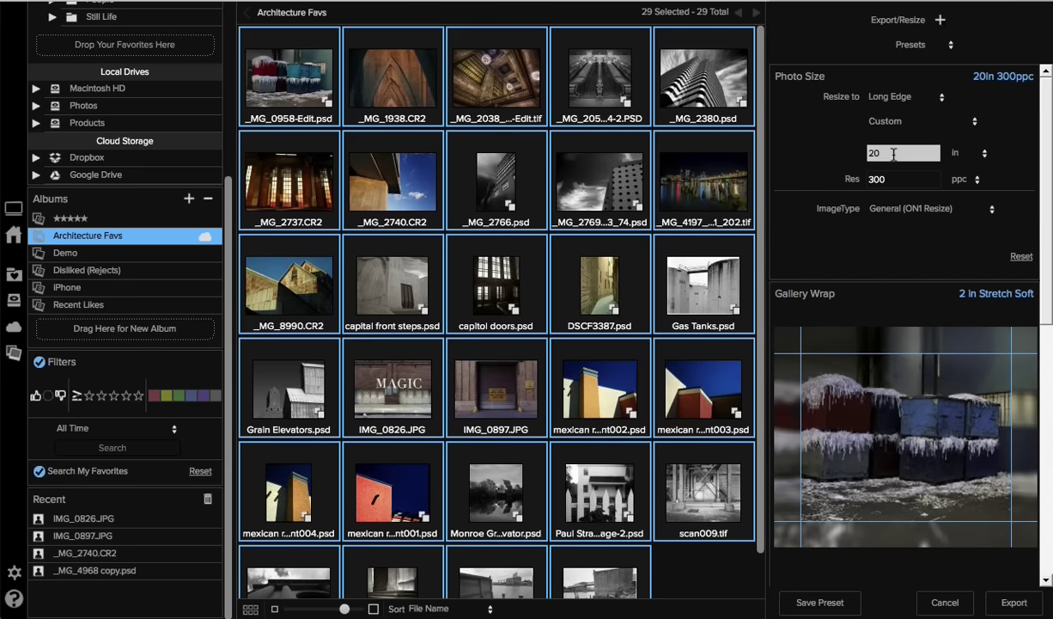
pyautogui.click(961, 155)
pyautogui.click(968, 170)
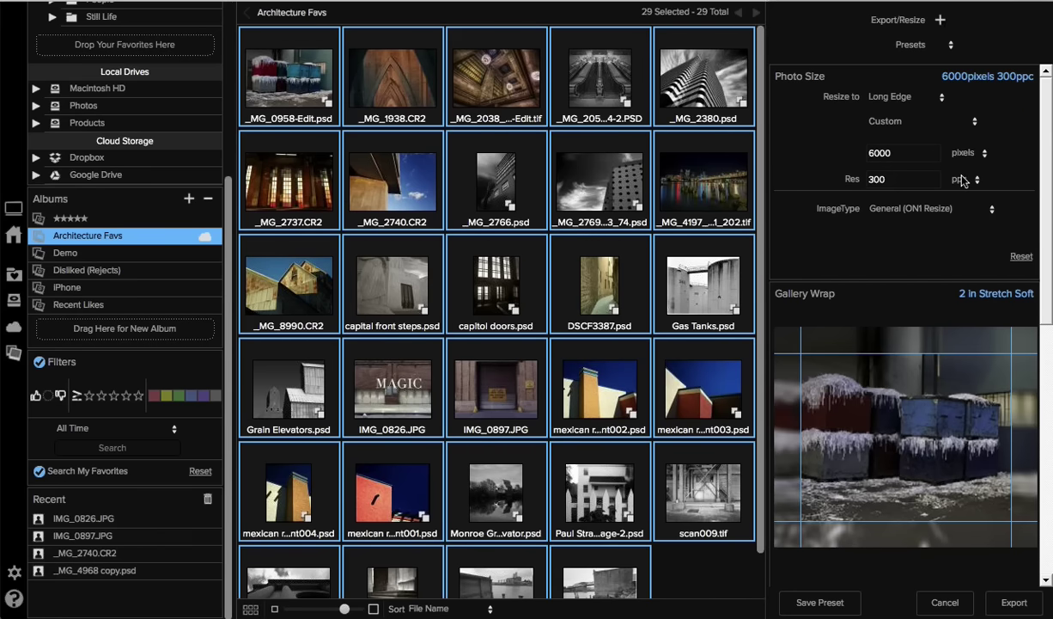
pyautogui.click(910, 152)
pyautogui.press('super+a')
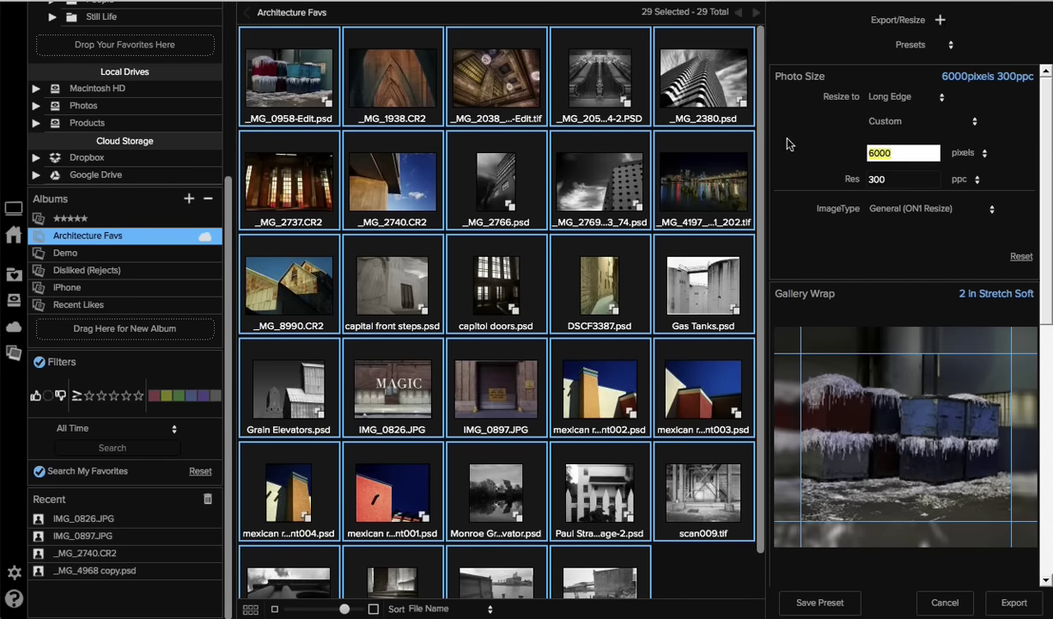
pyautogui.write('1000')
pyautogui.press('Tab')
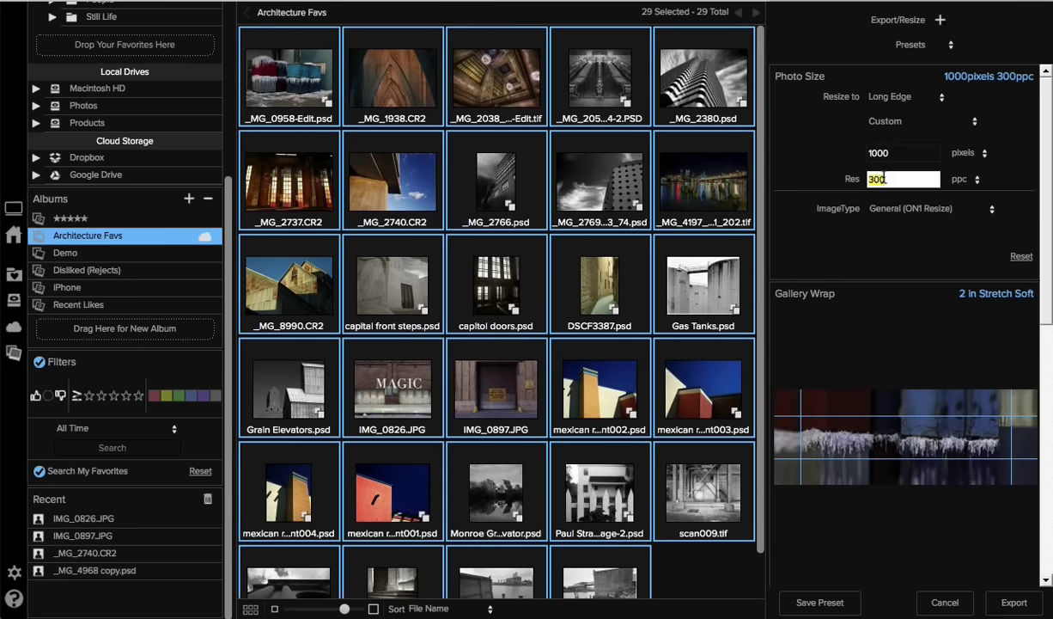
# Set the export resolution to 96 ppi and keep General (ON1 Resize) as the image type
pyautogui.click(962, 179)
pyautogui.click(961, 196)
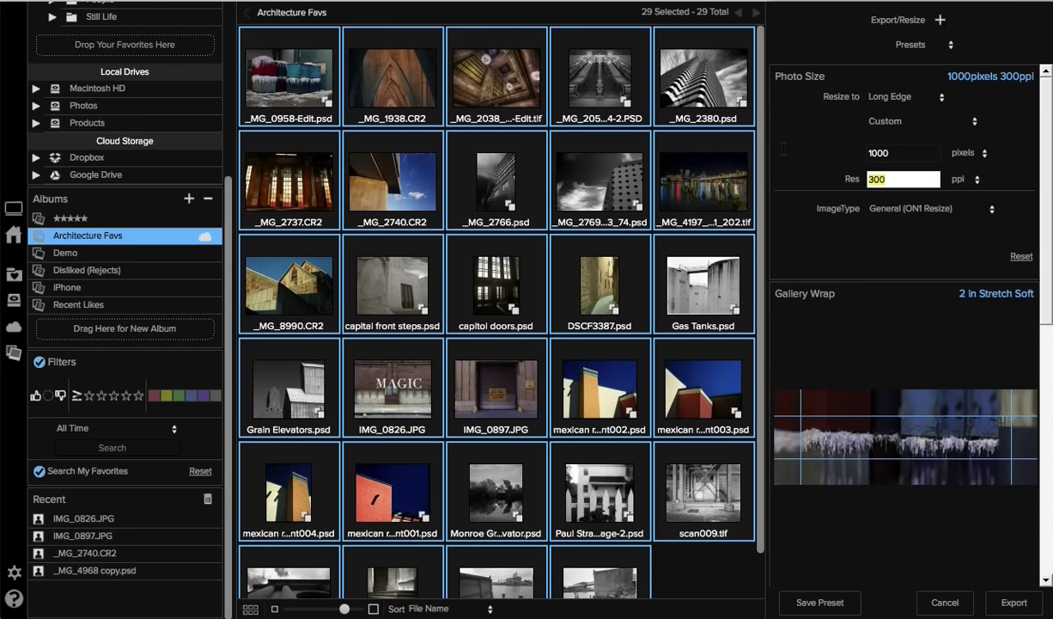
pyautogui.write('96')
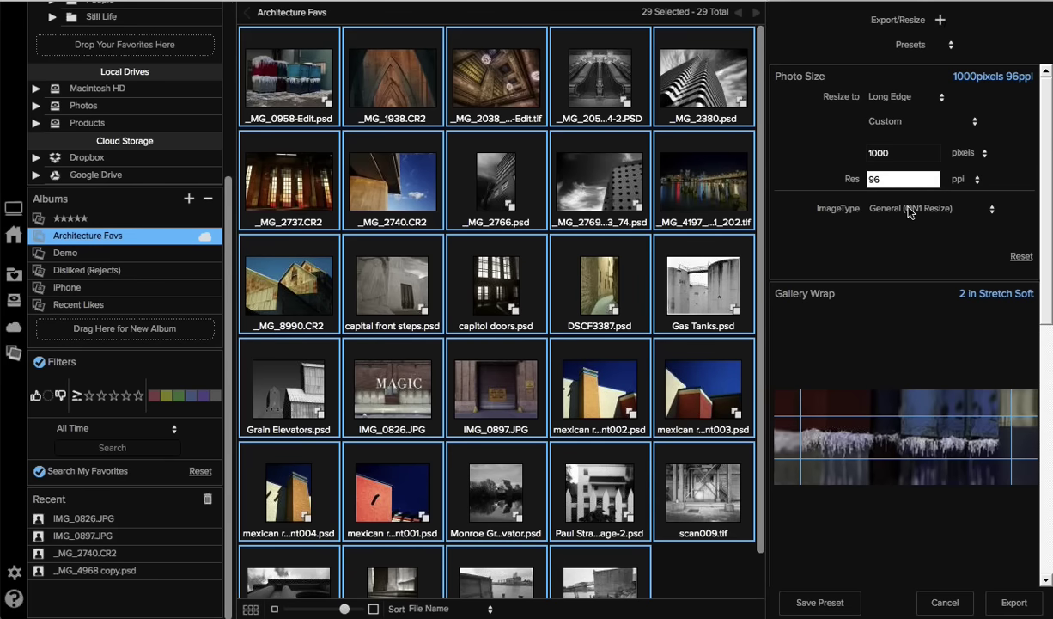
pyautogui.hotkey('shift', 'Tab')
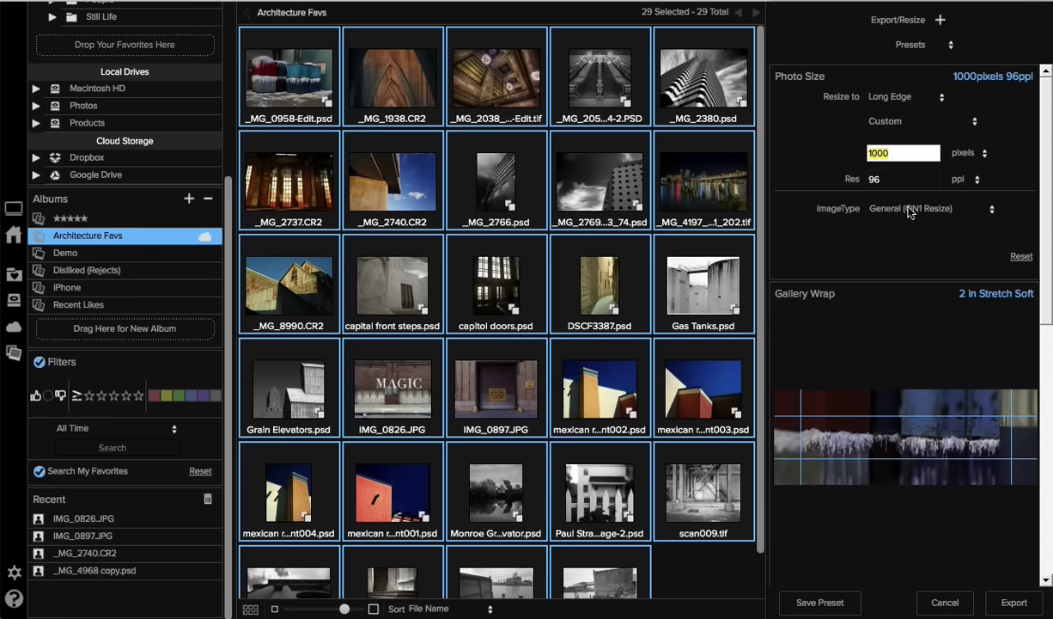
pyautogui.click(910, 212)
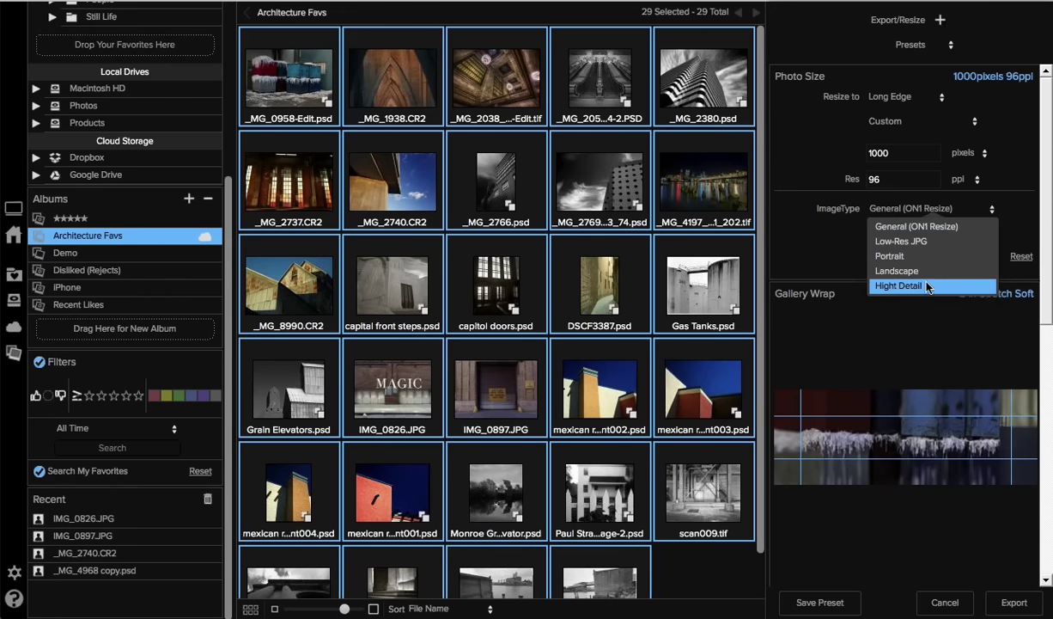
pyautogui.click(934, 226)
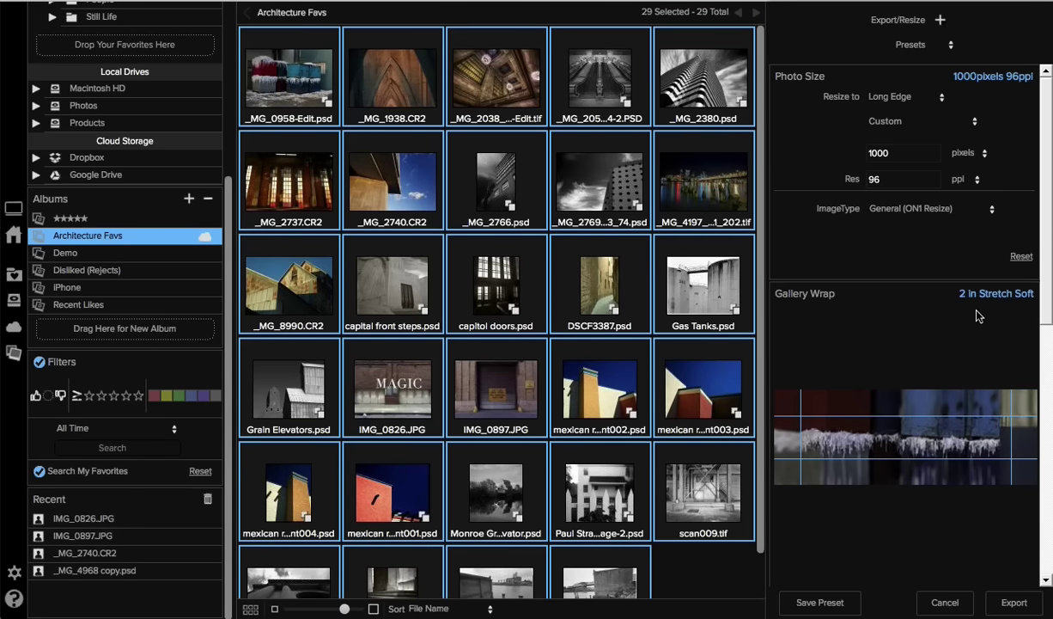
pyautogui.moveTo(919, 294)
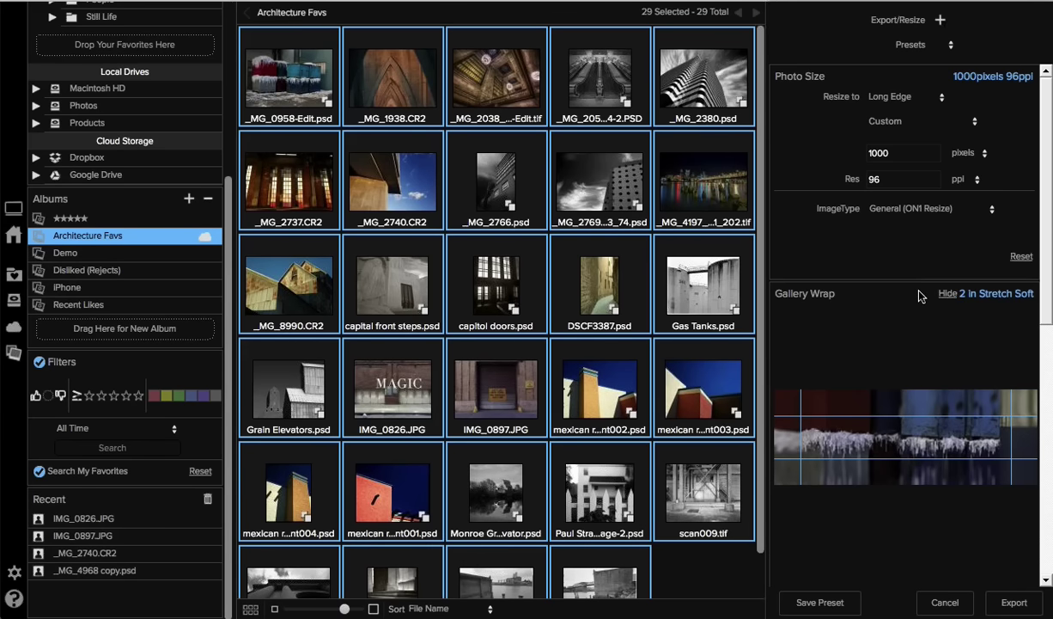
pyautogui.click(941, 20)
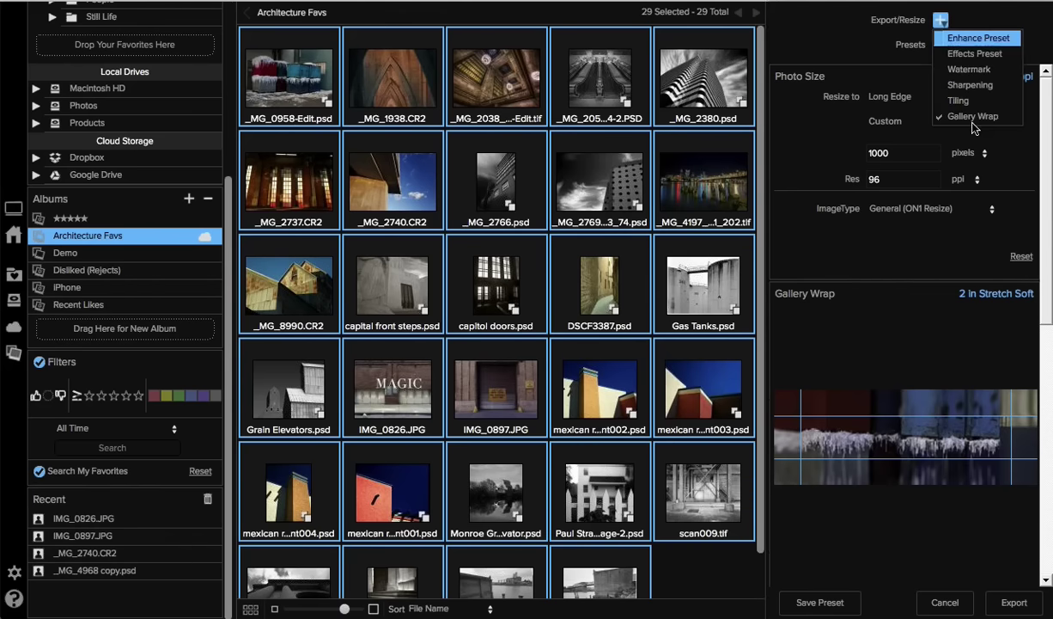
# Remove the Gallery Wrap section and keep JPEG format with the sRGB colour profile
pyautogui.click(941, 116)
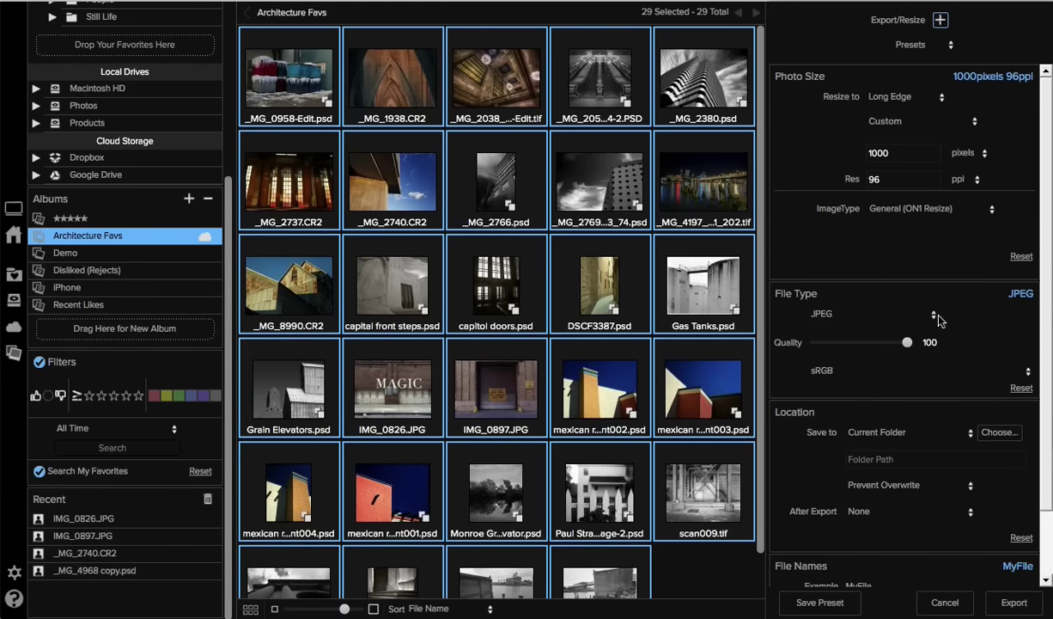
pyautogui.click(900, 317)
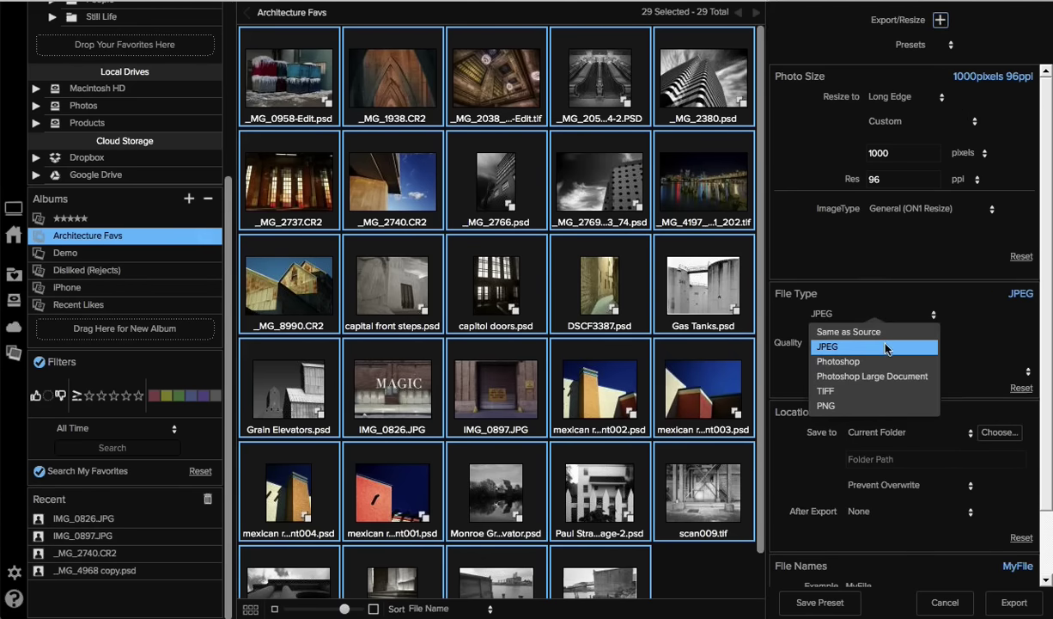
pyautogui.click(885, 345)
pyautogui.click(831, 372)
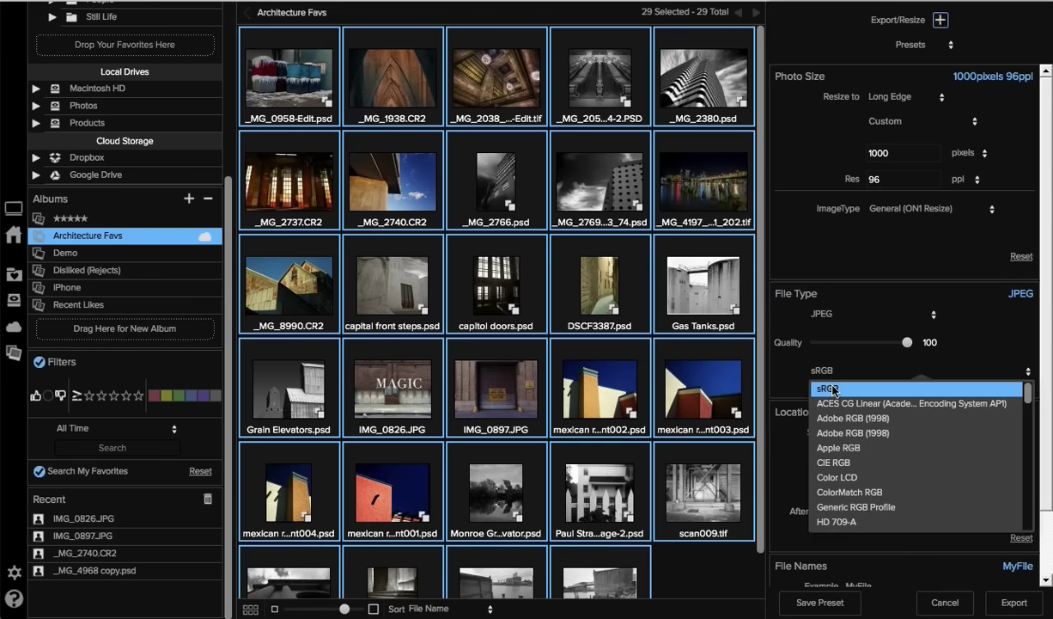
pyautogui.click(889, 380)
# Set the After Export action to Show in Finder
pyautogui.scroll(-2, 892, 388)
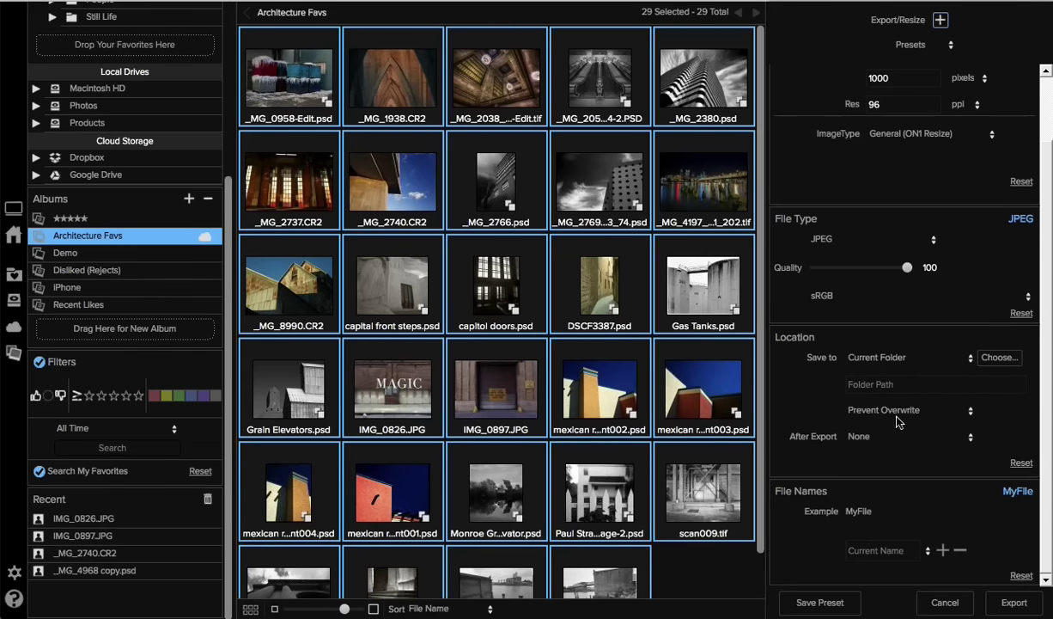
pyautogui.click(886, 436)
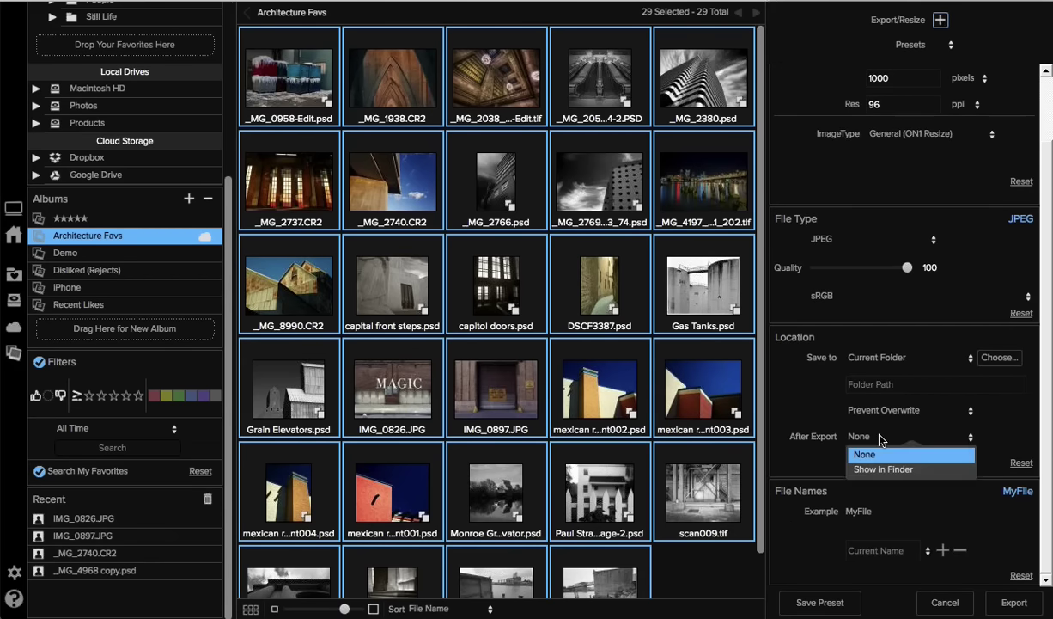
pyautogui.click(884, 470)
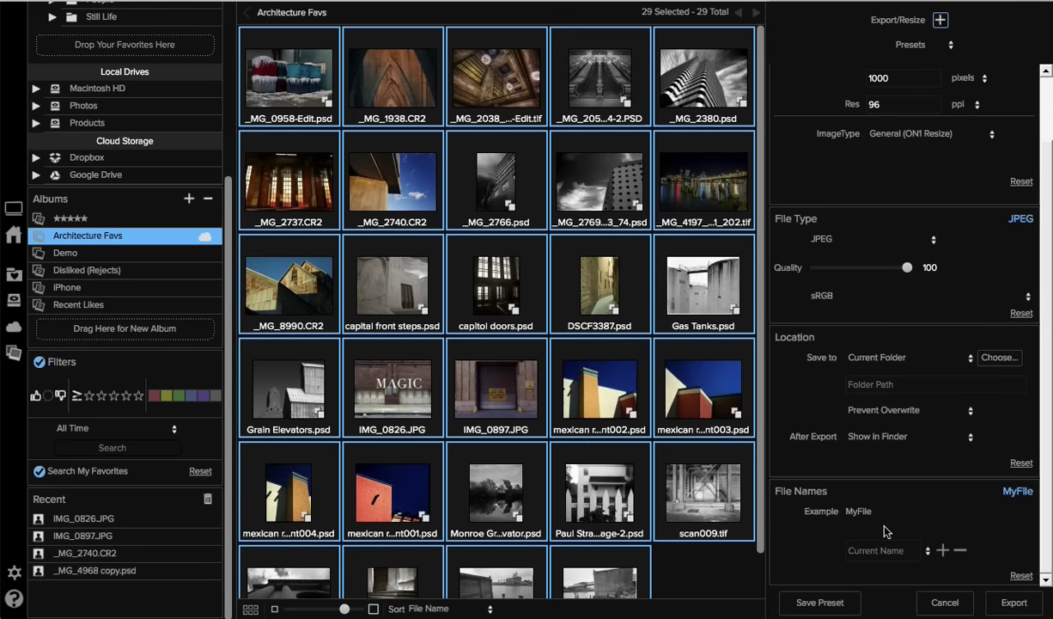
pyautogui.scroll(2, 885, 530)
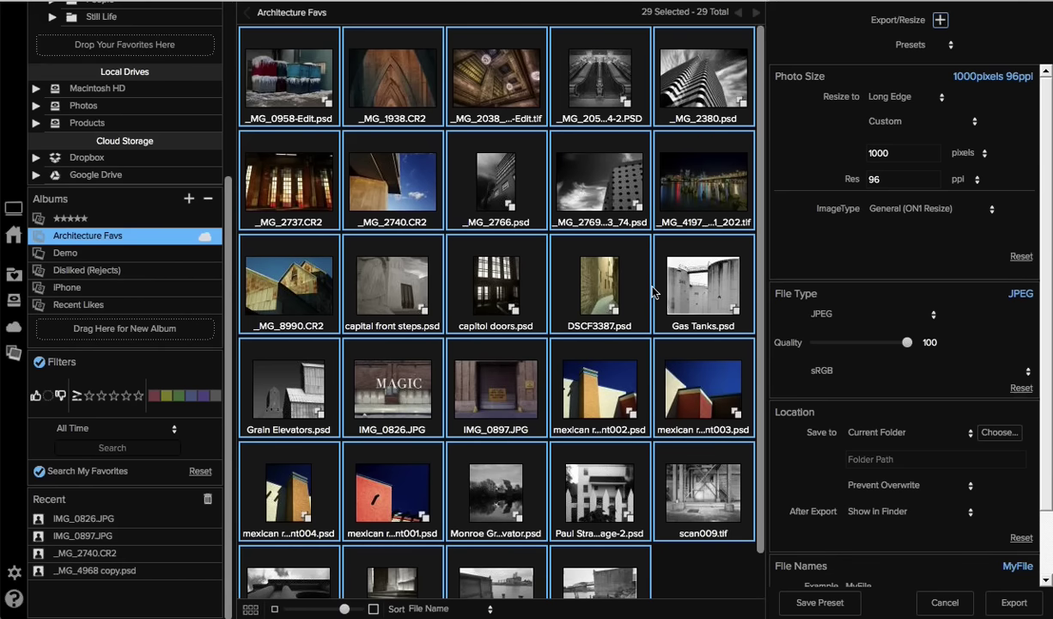
# Add Sharpening to the export, targeting Screen Medium
pyautogui.click(942, 20)
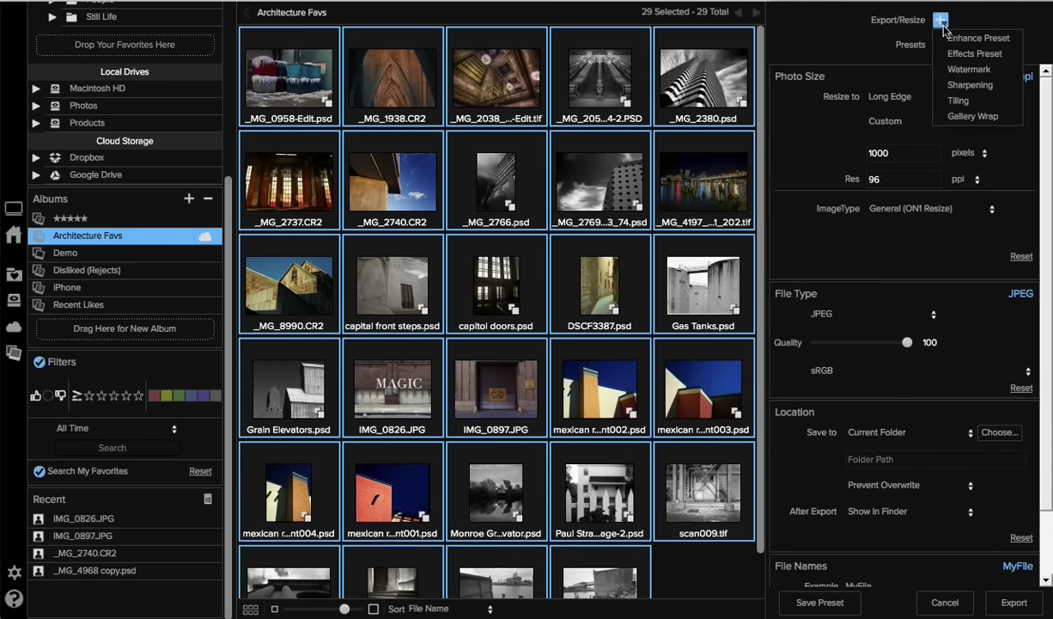
pyautogui.click(953, 84)
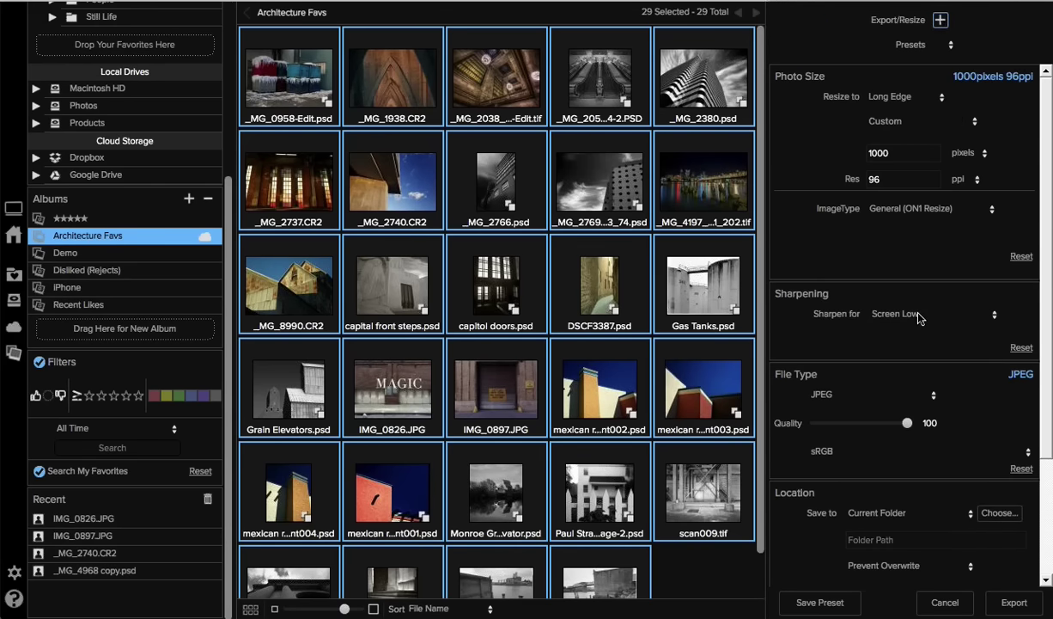
pyautogui.click(880, 303)
pyautogui.click(924, 347)
# Add a watermark to the export at size 84, opacity 46, positioned in the centre
pyautogui.click(942, 21)
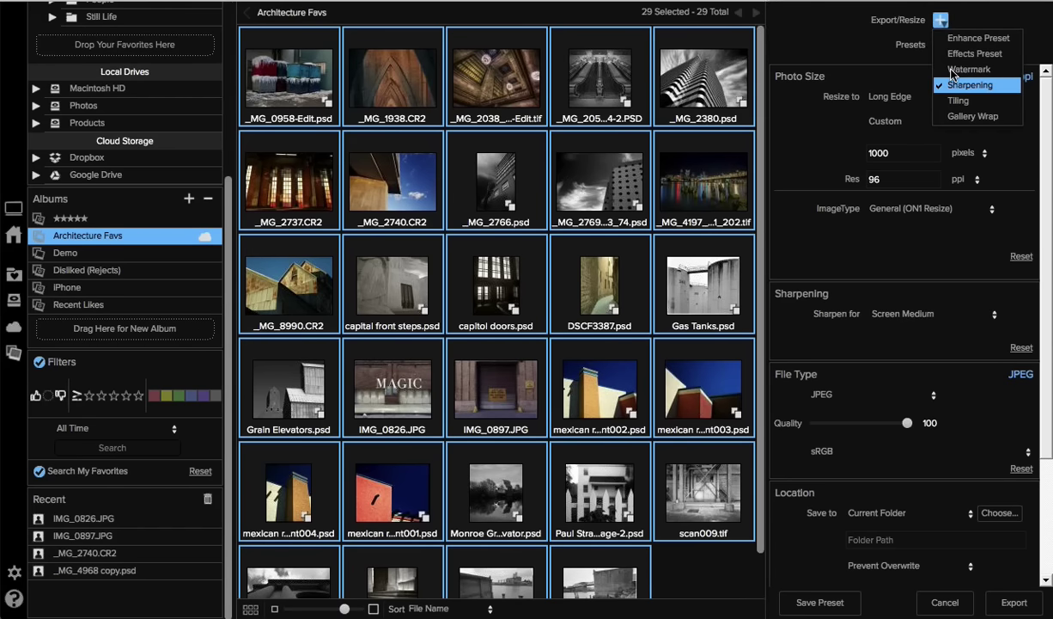
pyautogui.click(968, 69)
pyautogui.scroll(-1, 897, 420)
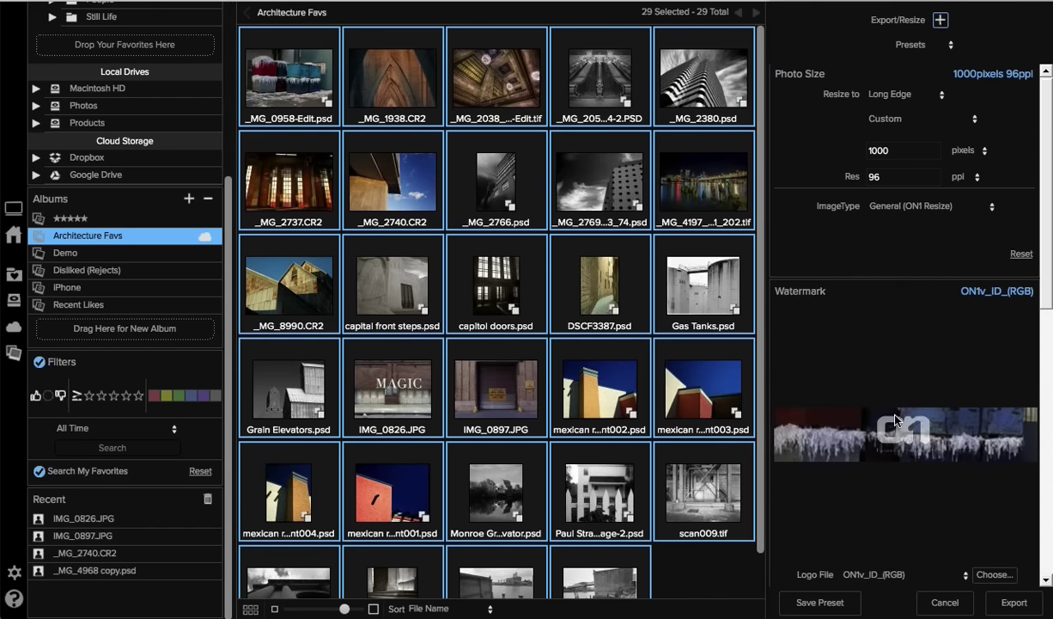
pyautogui.scroll(-5, 896, 419)
pyautogui.scroll(1, 896, 419)
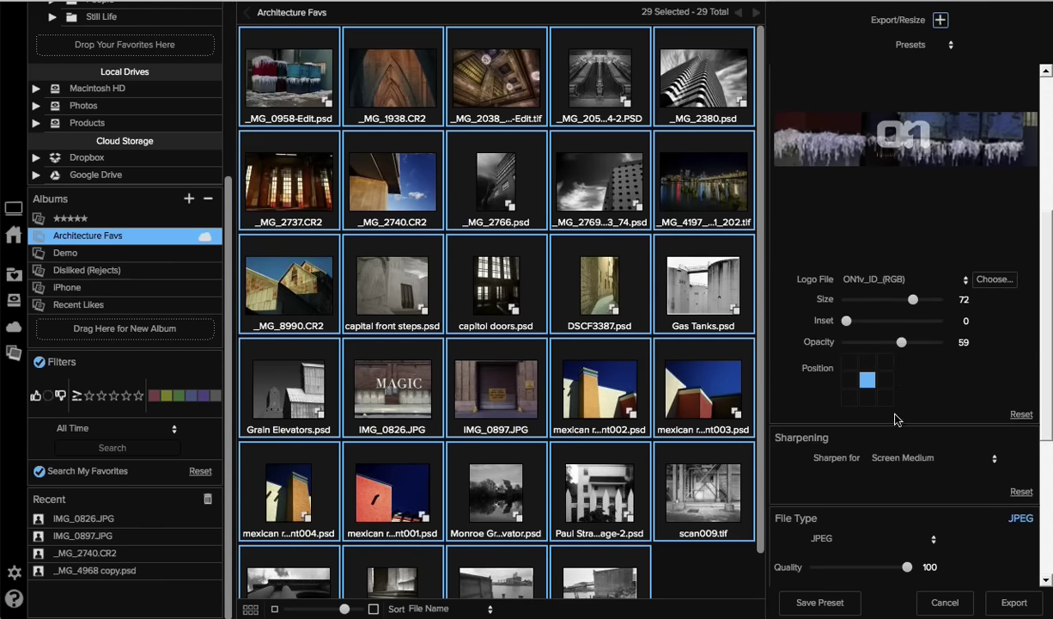
pyautogui.click(912, 300)
pyautogui.moveTo(912, 303); pyautogui.dragTo(925, 300)
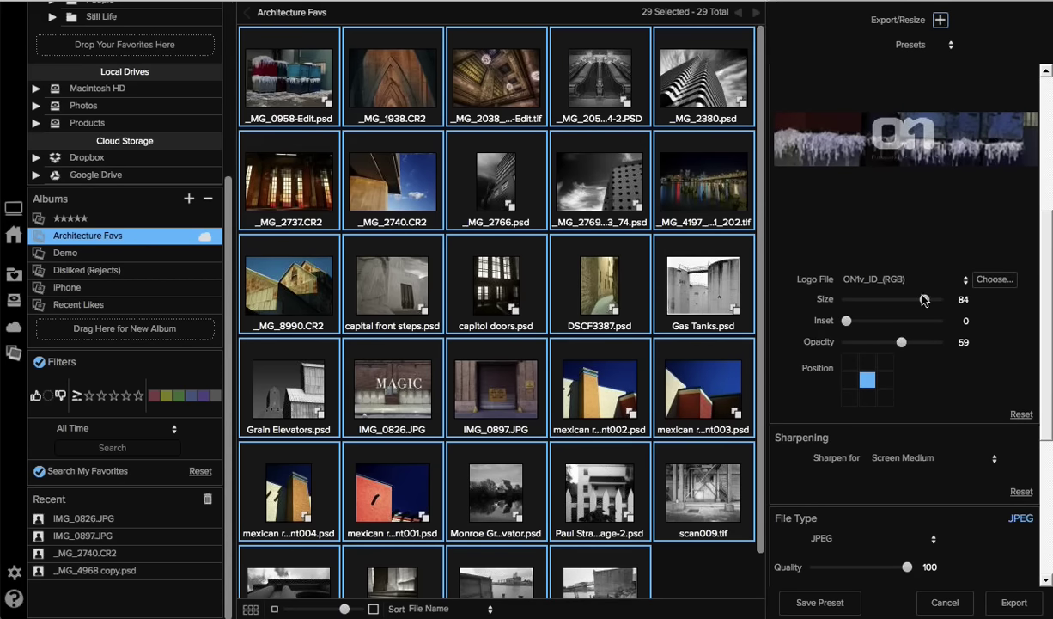
pyautogui.click(885, 383)
pyautogui.click(849, 378)
pyautogui.click(873, 342)
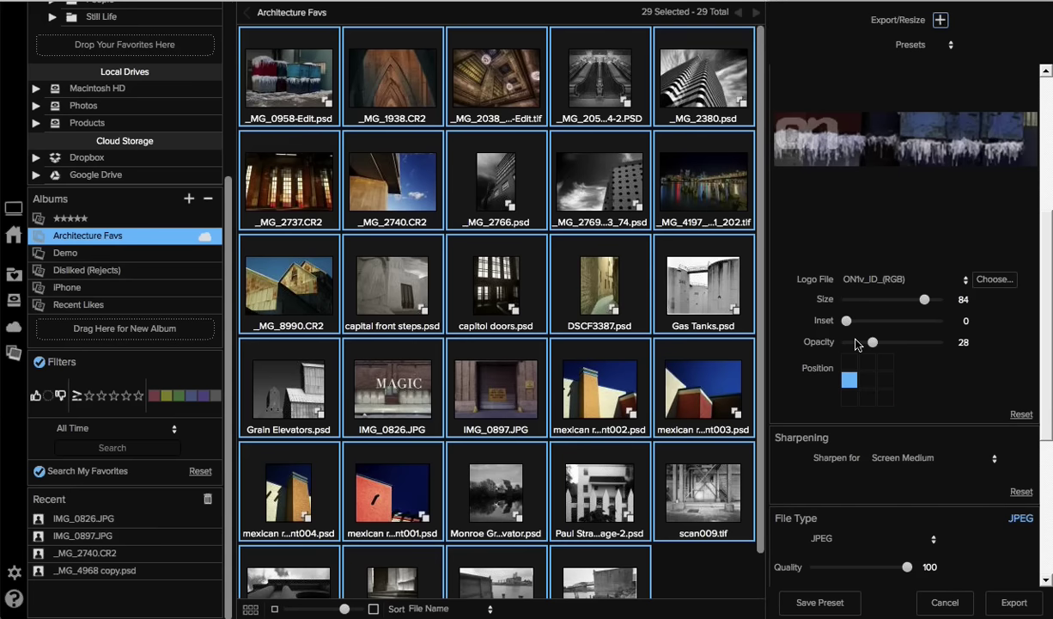
pyautogui.click(890, 342)
pyautogui.click(867, 378)
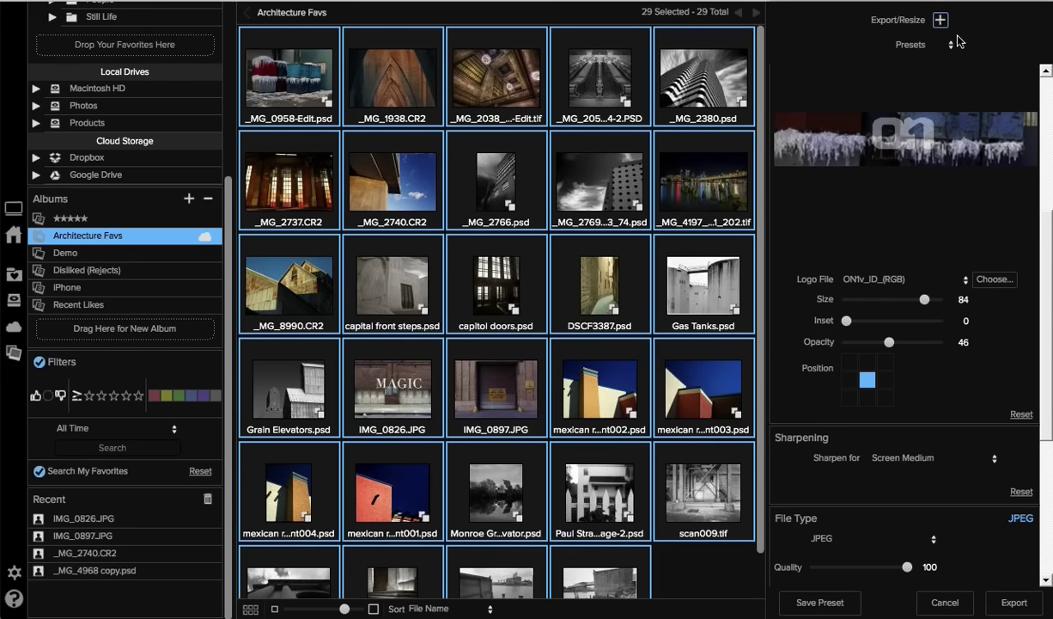
pyautogui.click(912, 44)
# Reset the export settings and choose the 16x20 in photographic print size
pyautogui.click(916, 95)
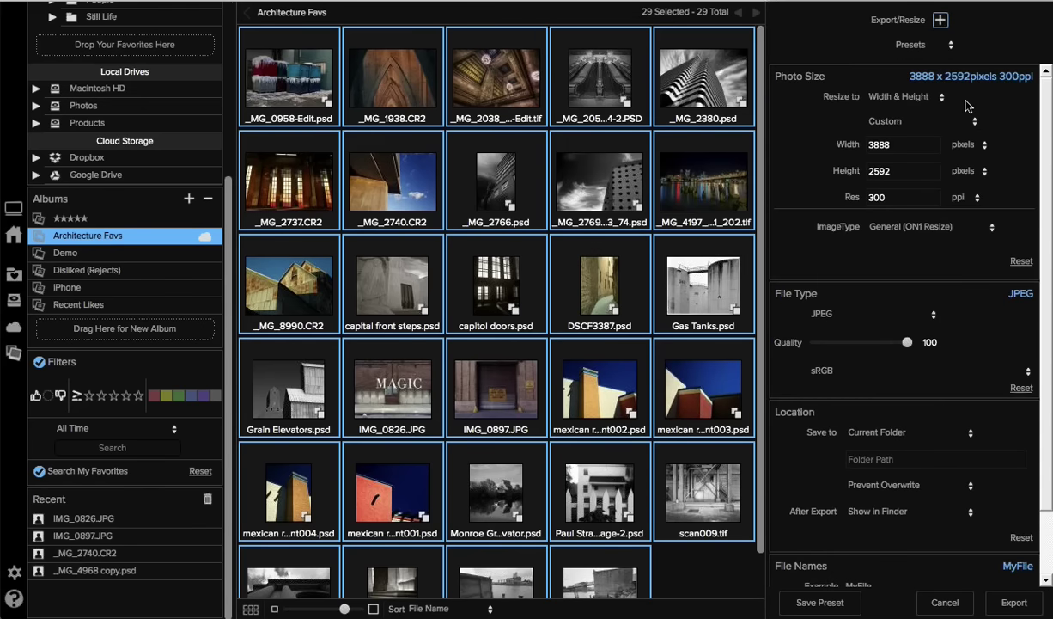
pyautogui.click(885, 122)
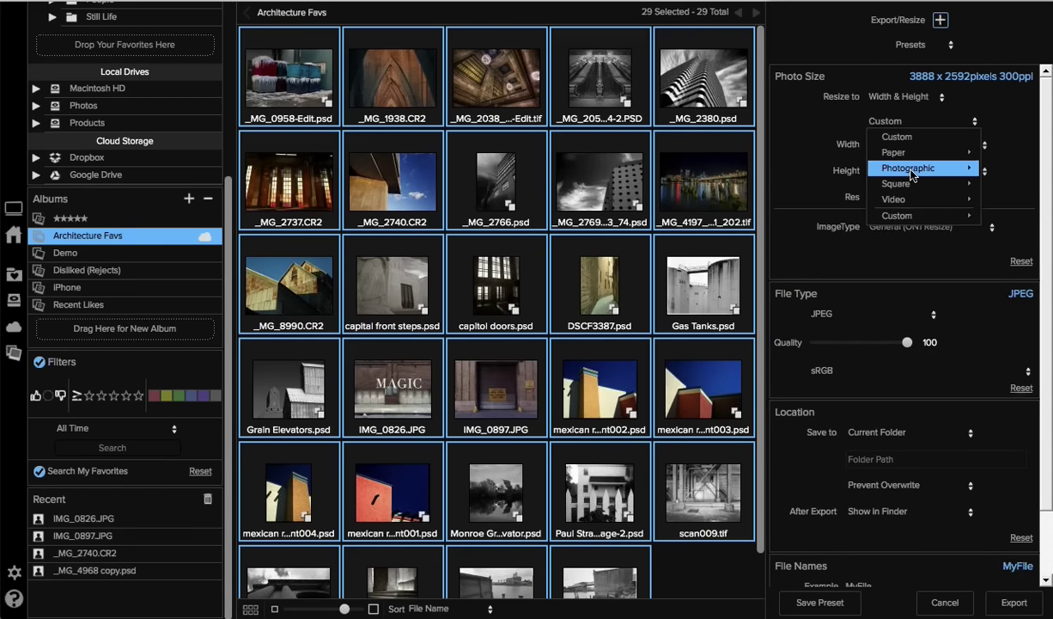
pyautogui.moveTo(912, 174)
pyautogui.click(1007, 230)
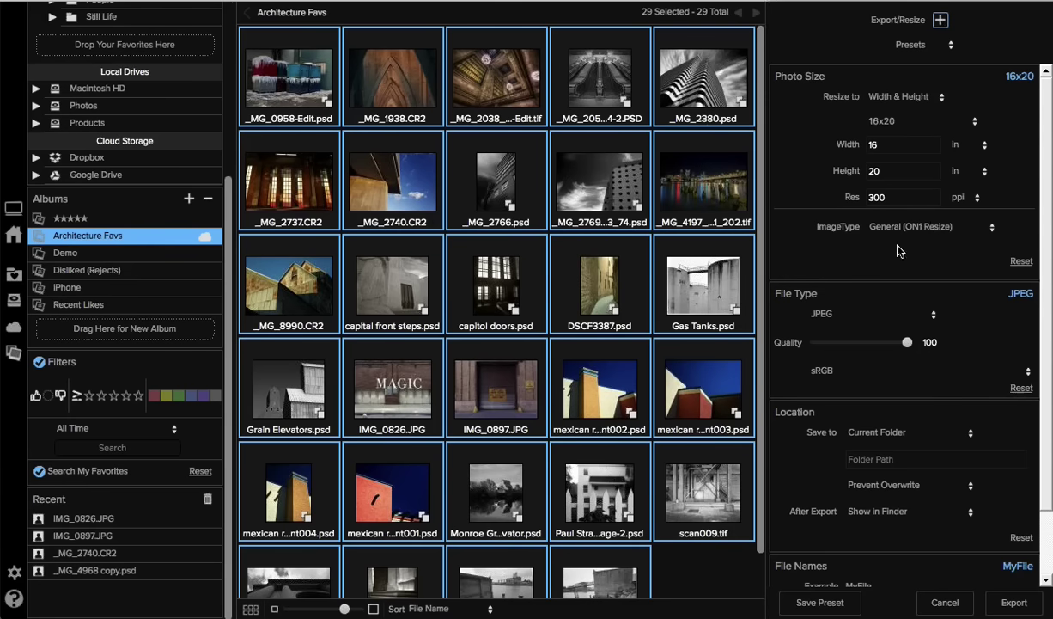
# Change the export file type from JPEG to Photoshop
pyautogui.scroll(-1, 931, 330)
pyautogui.scroll(-1, 929, 326)
pyautogui.click(863, 303)
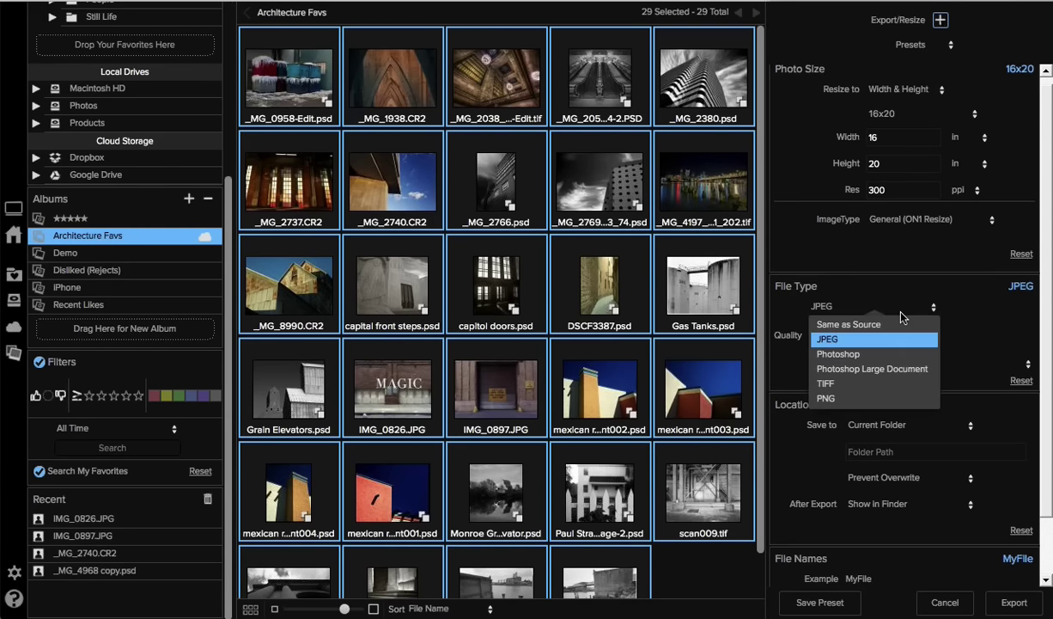
pyautogui.click(872, 353)
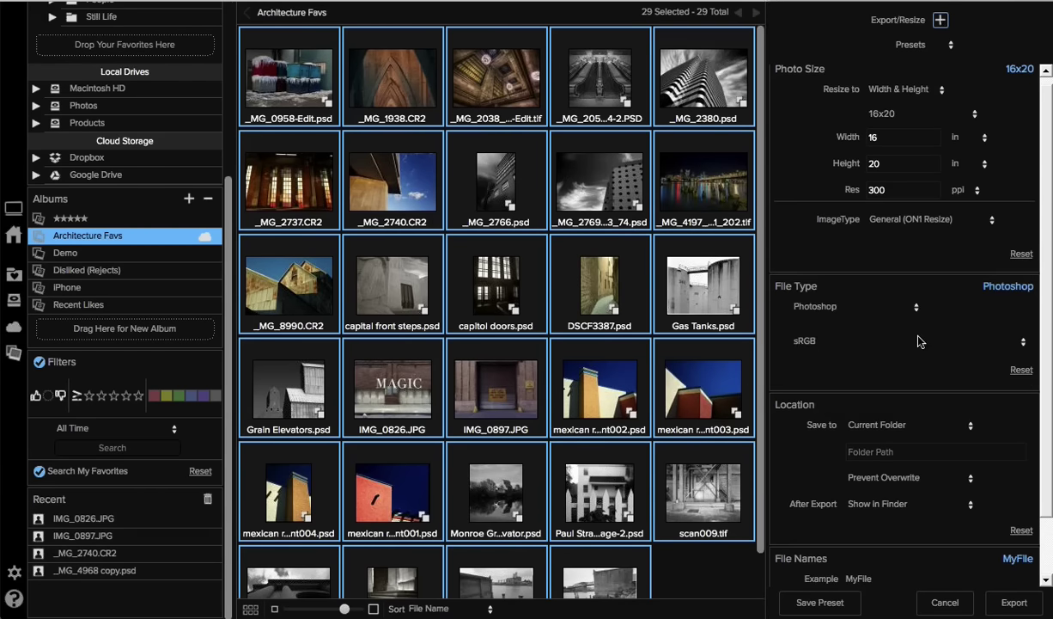
pyautogui.scroll(2, 915, 339)
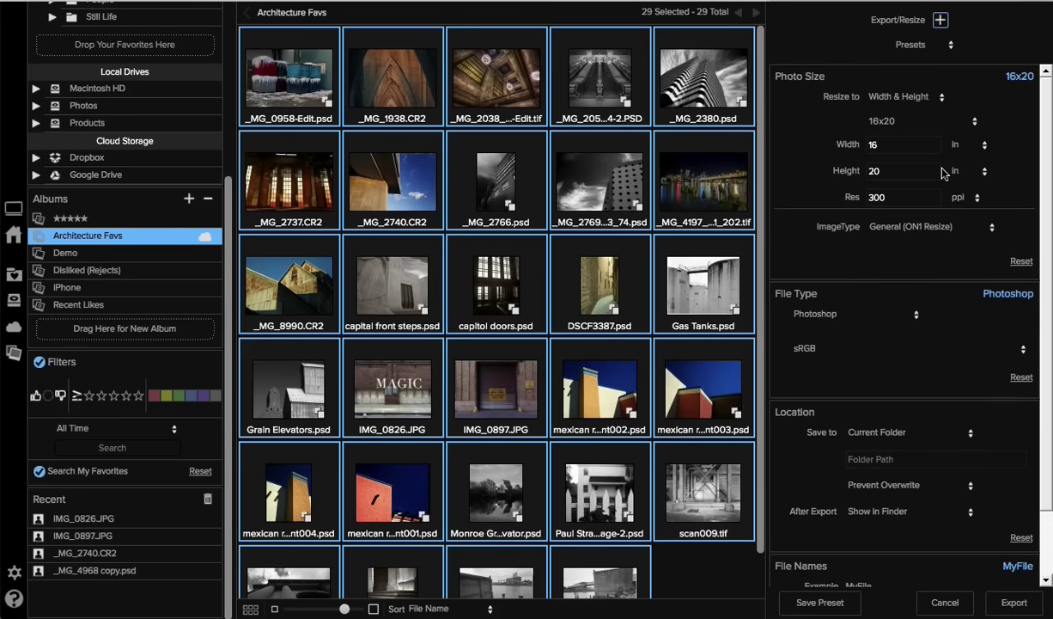
pyautogui.click(941, 20)
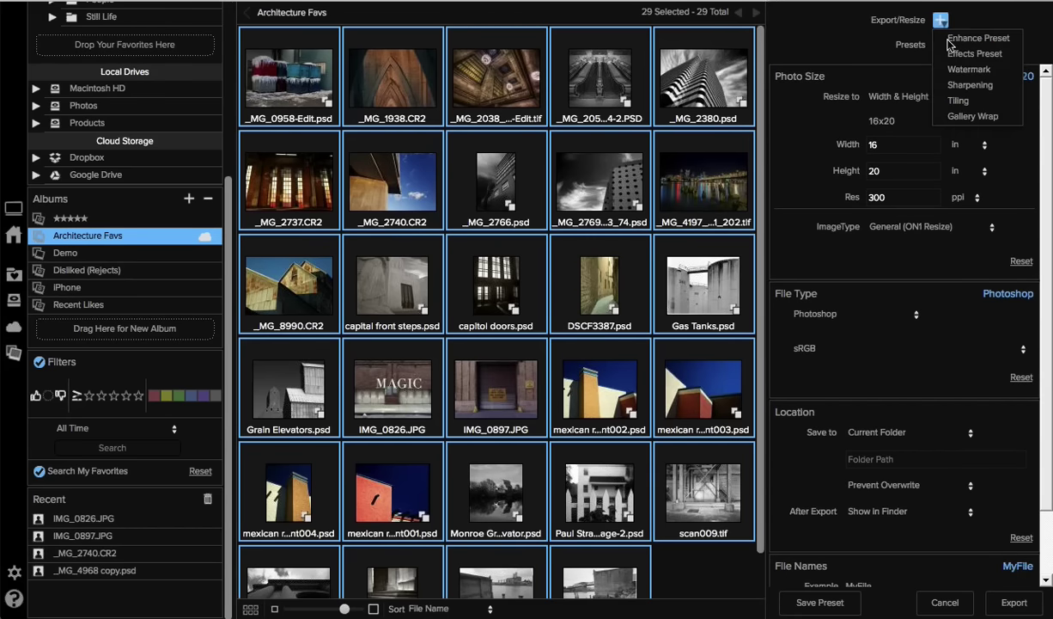
# Add Gallery Wrap to the export, keeping the Stretch Soft type at 2 in thickness
pyautogui.click(971, 117)
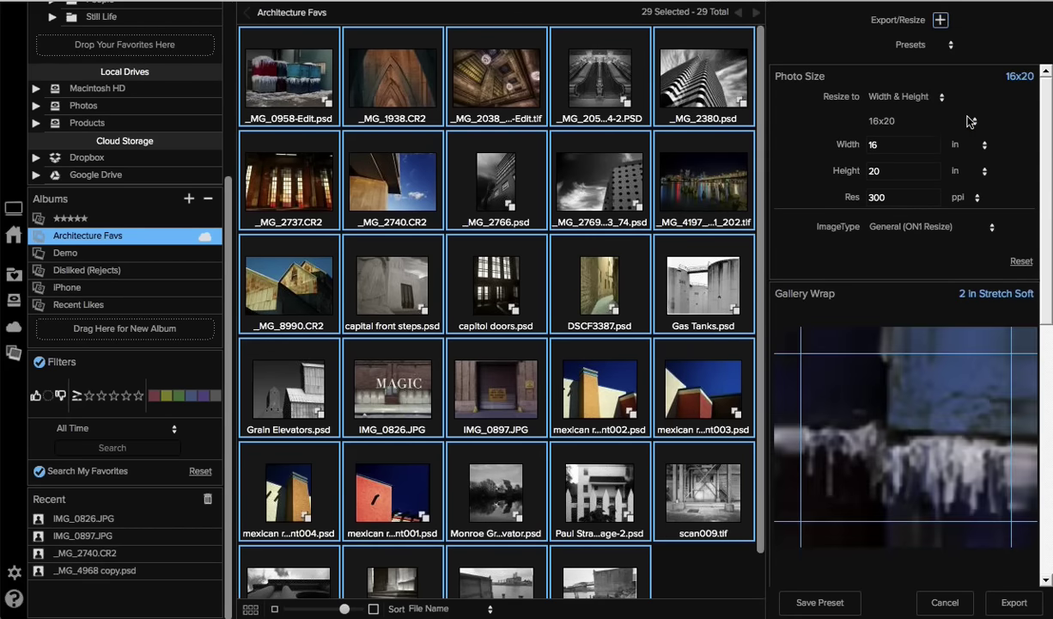
pyautogui.scroll(-1, 907, 344)
pyautogui.scroll(-5, 909, 348)
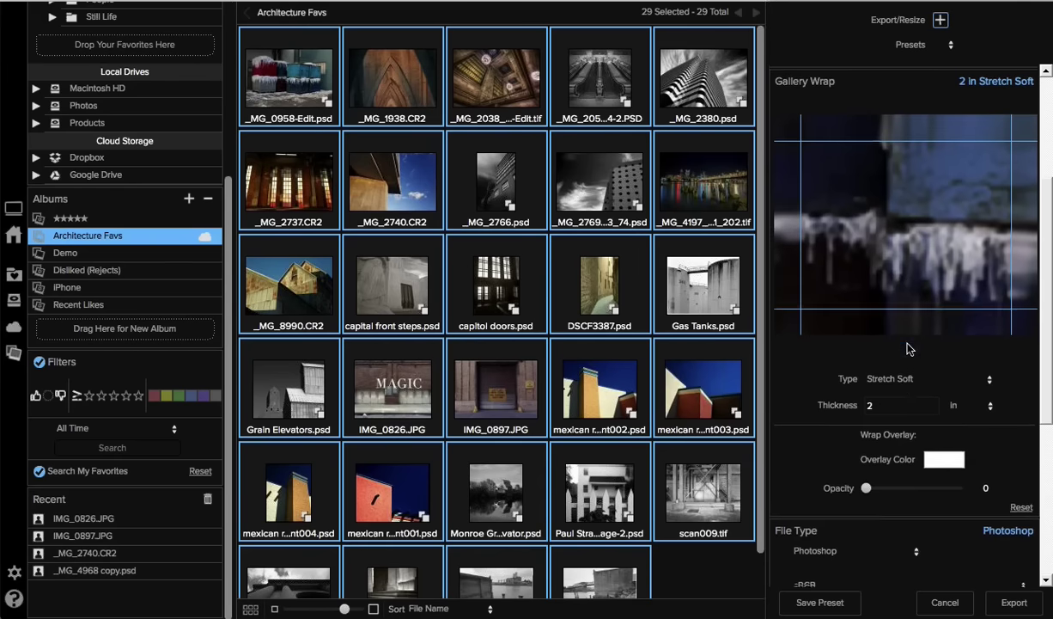
pyautogui.click(902, 375)
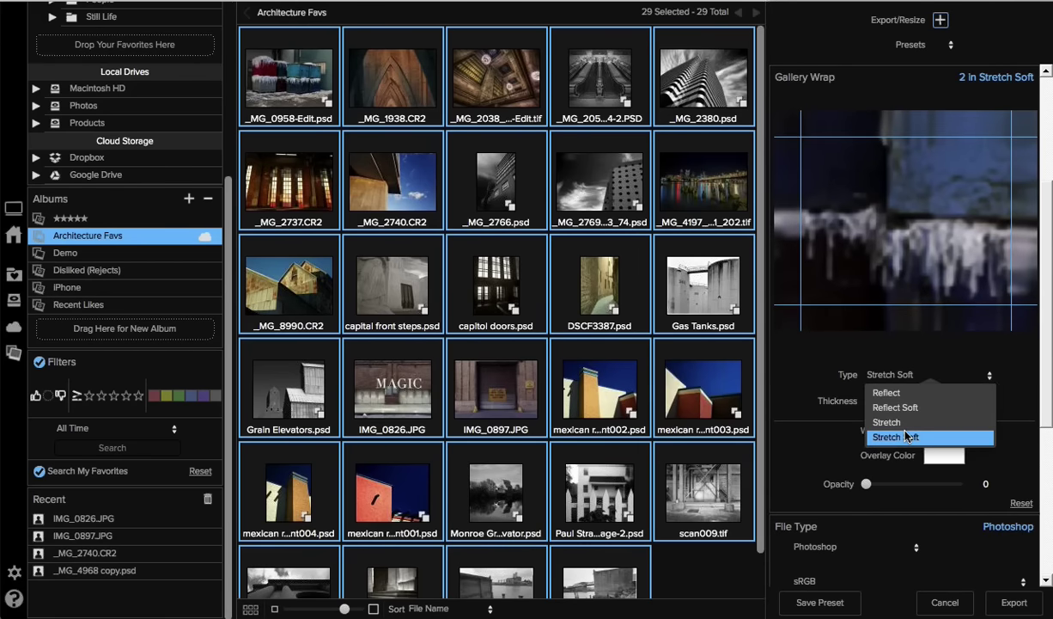
pyautogui.click(904, 437)
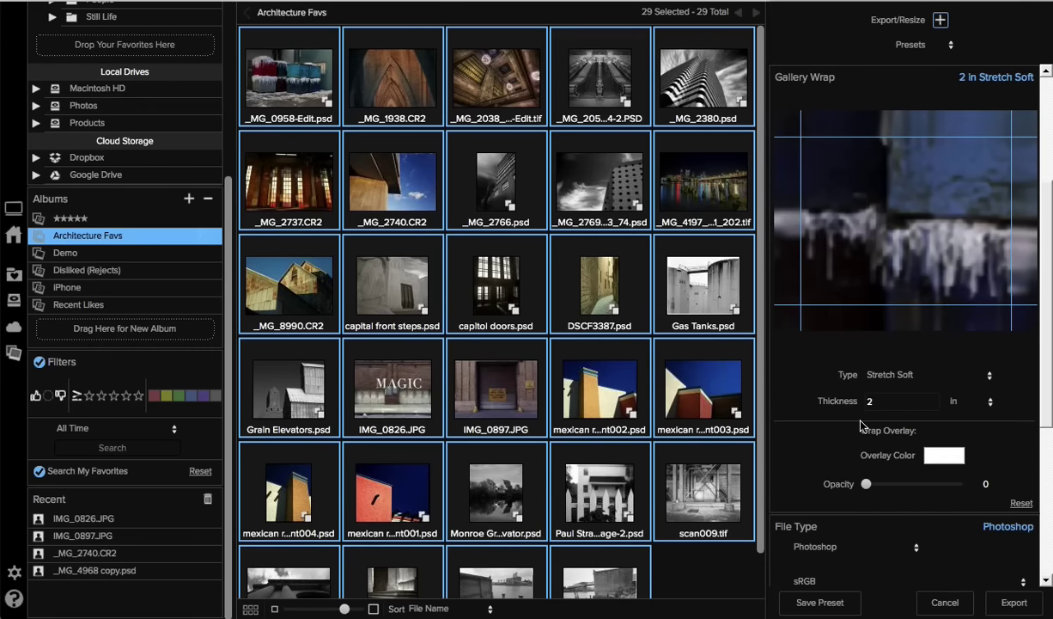
pyautogui.scroll(2, 840, 439)
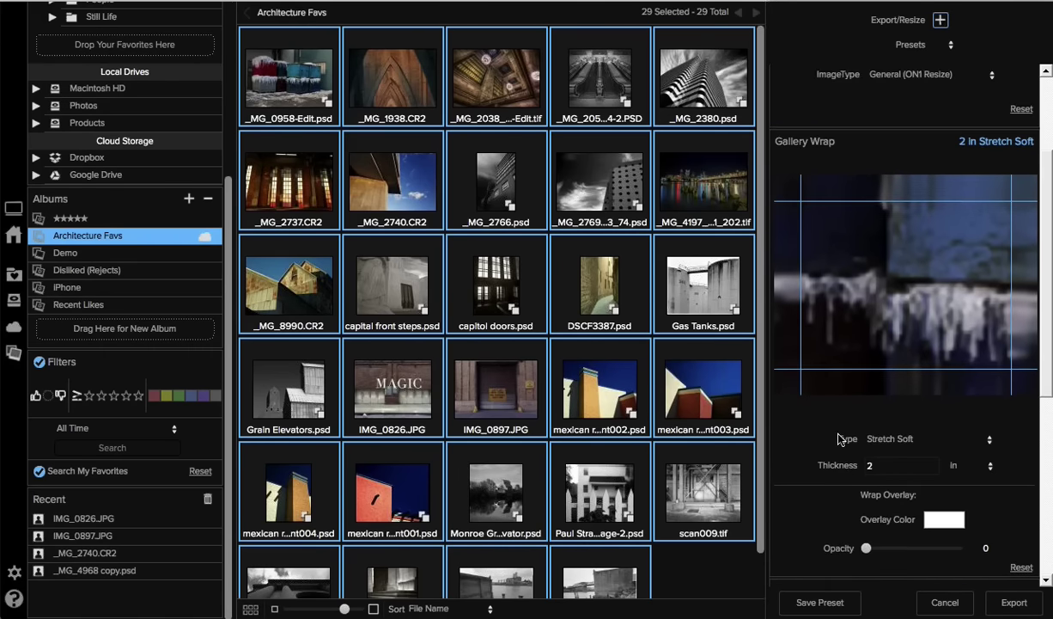
pyautogui.scroll(3, 840, 439)
pyautogui.scroll(-10, 891, 295)
pyautogui.scroll(10, 891, 295)
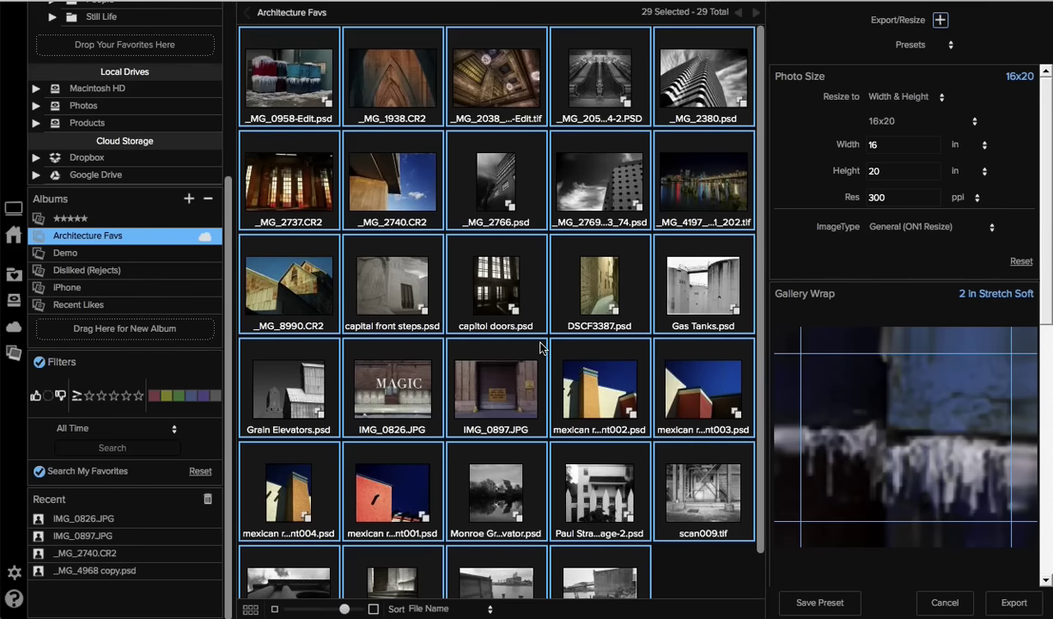
# Cancel the export settings and switch to the Demo album's three photos
pyautogui.click(945, 602)
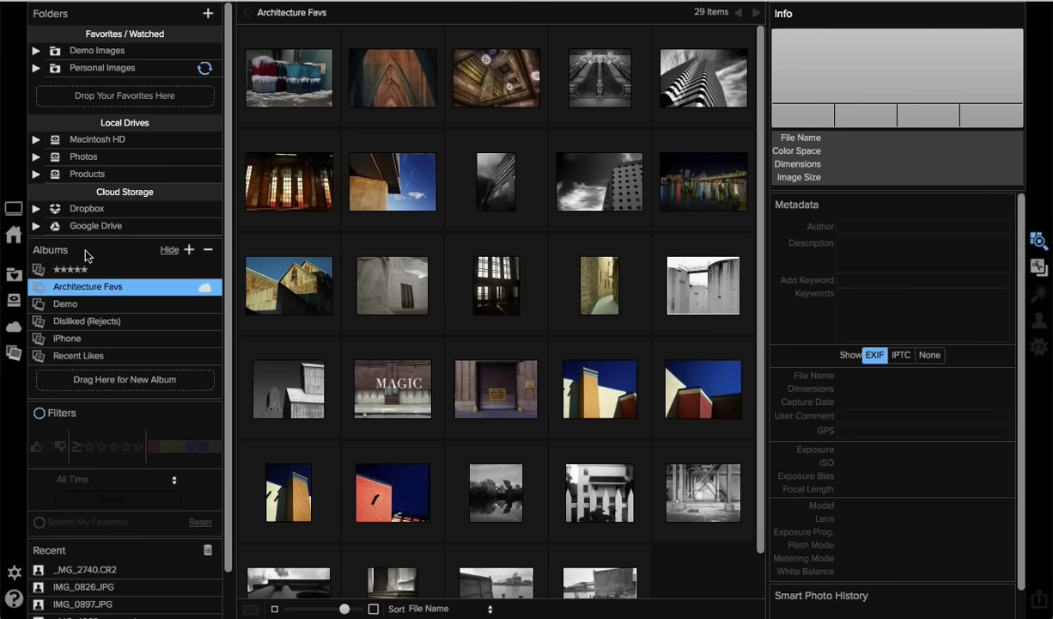
pyautogui.click(134, 306)
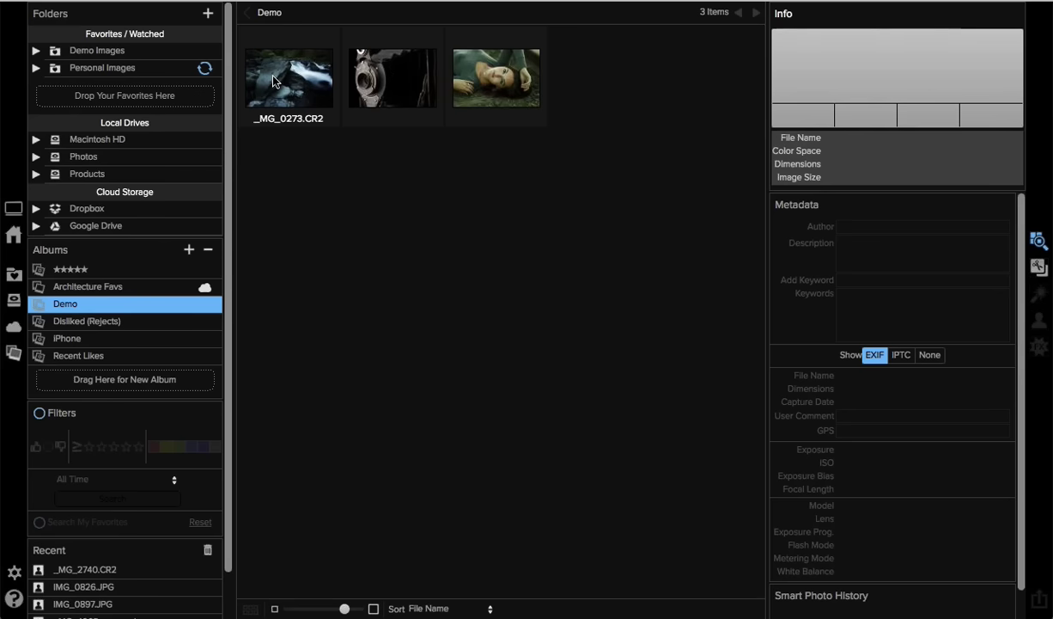
# Select _MG_0273.CR2 and load it into Develop for editing
pyautogui.click(273, 82)
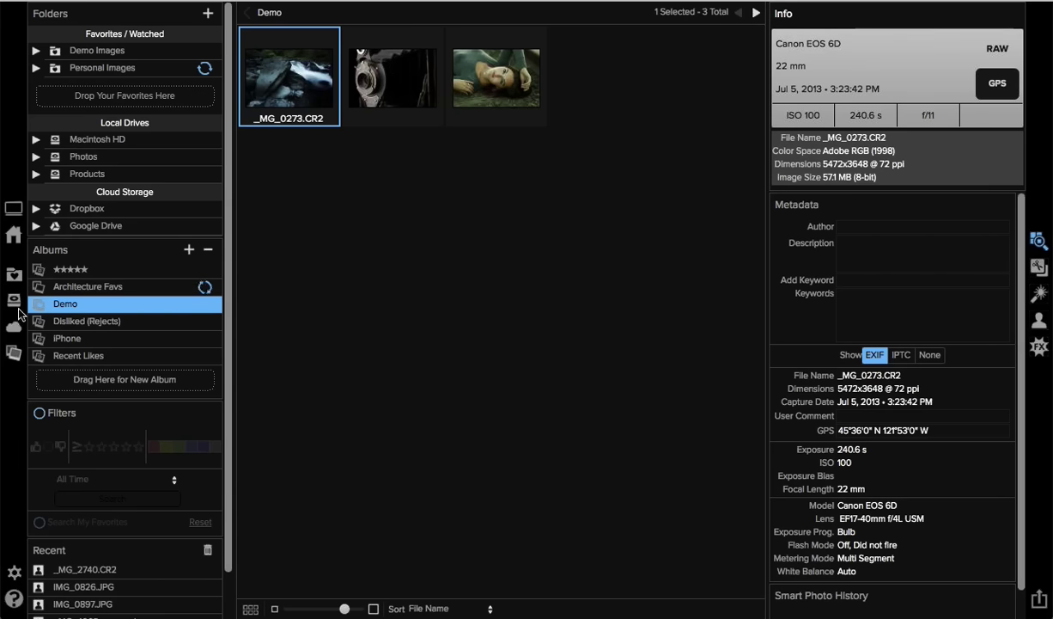
pyautogui.click(1041, 294)
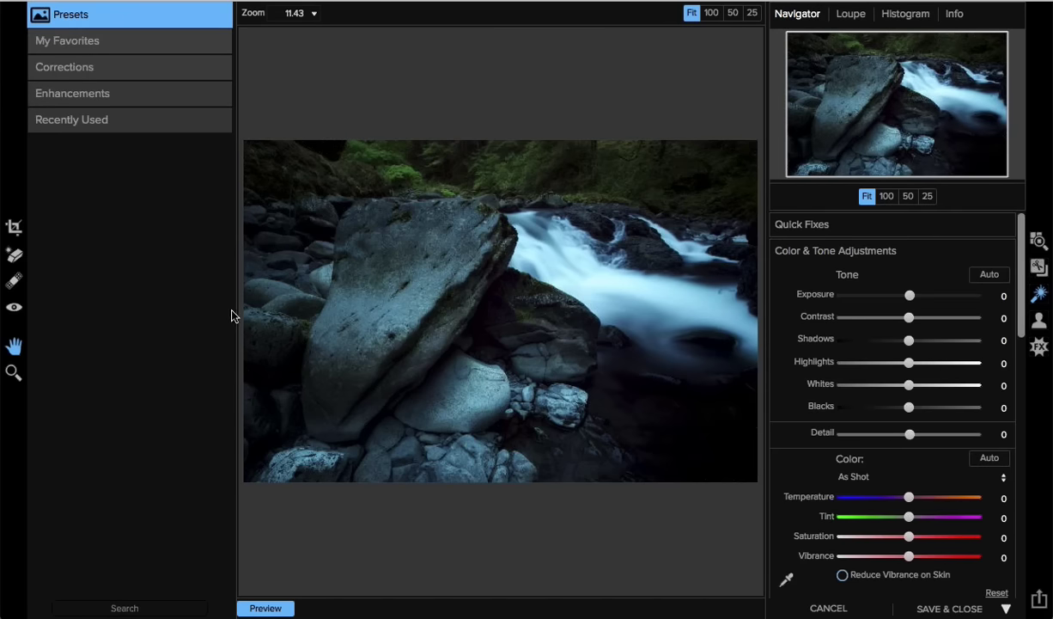
# Hide the presets, switch to the adjustment brush, and enlarge its size to 100
pyautogui.press('Tab')
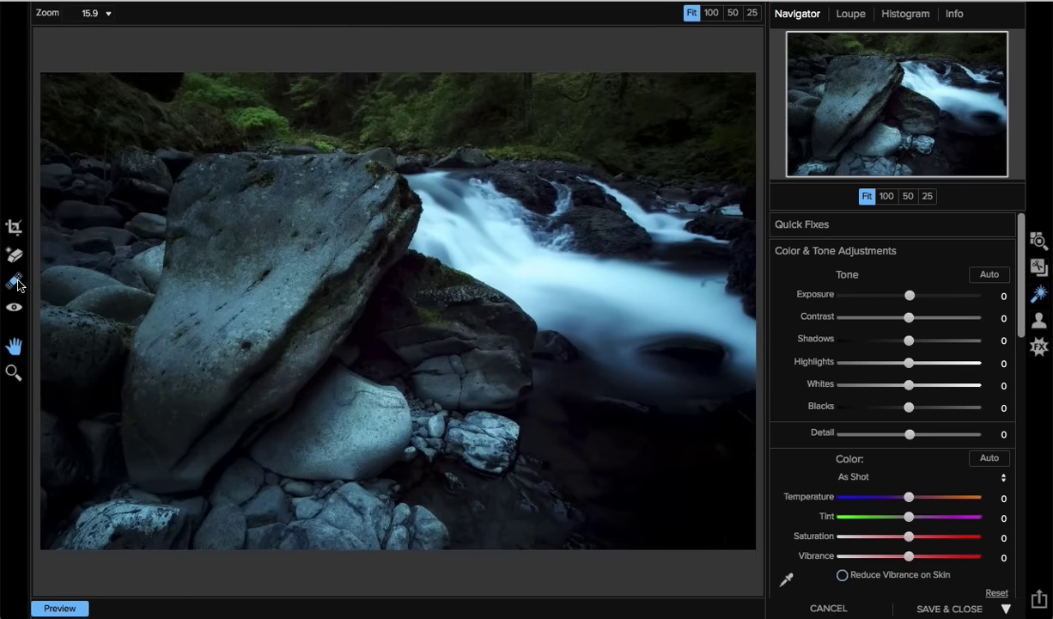
pyautogui.click(14, 279)
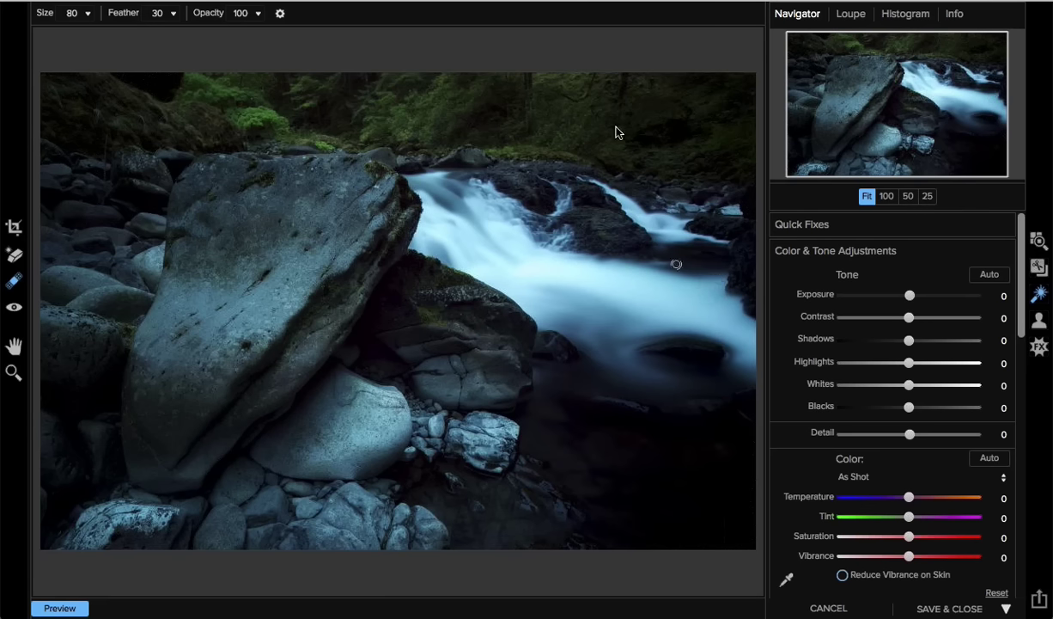
pyautogui.press(']')
# Experiment with Exposure, Shadows and Whites, reset tone sliders to 0, then show the histogram
pyautogui.moveTo(910, 296); pyautogui.dragTo(916, 298)
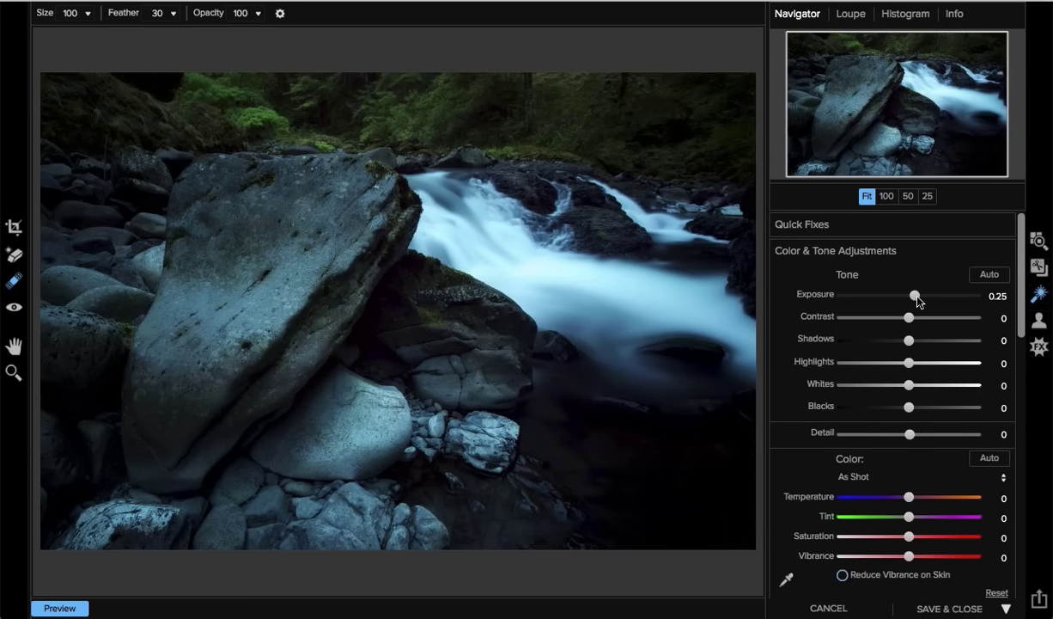
pyautogui.moveTo(917, 299)
pyautogui.mouseDown()
pyautogui.moveTo(980, 298)
pyautogui.moveTo(820, 280)
pyautogui.moveTo(868, 303)
pyautogui.moveTo(952, 302)
pyautogui.moveTo(874, 302)
pyautogui.moveTo(912, 304)
pyautogui.mouseUp()
pyautogui.moveTo(908, 340); pyautogui.dragTo(855, 346)
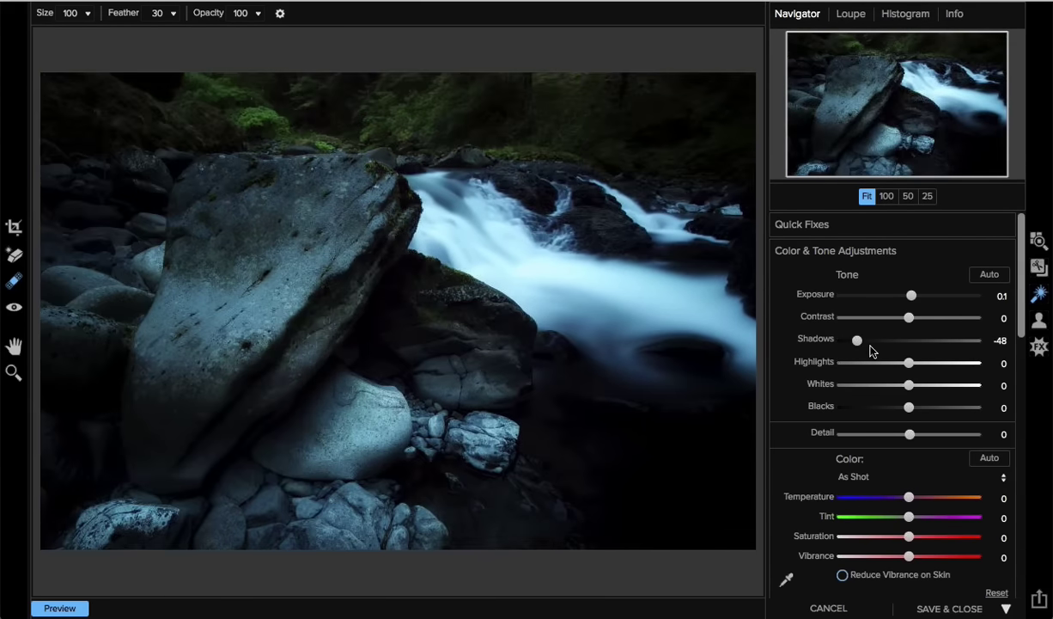
pyautogui.moveTo(870, 350); pyautogui.dragTo(968, 374)
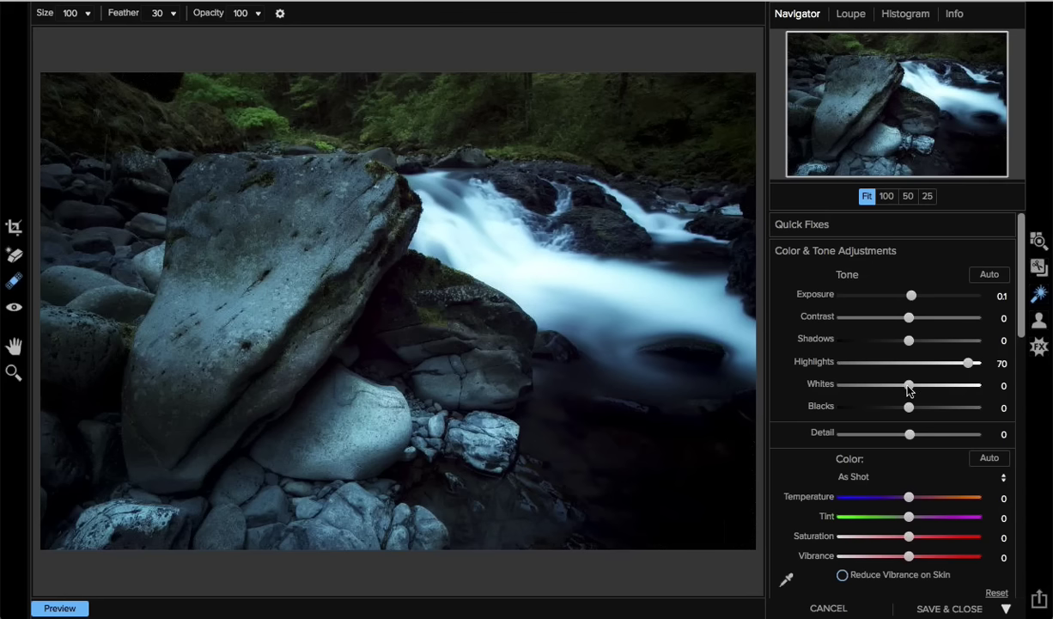
pyautogui.moveTo(908, 388); pyautogui.dragTo(938, 394)
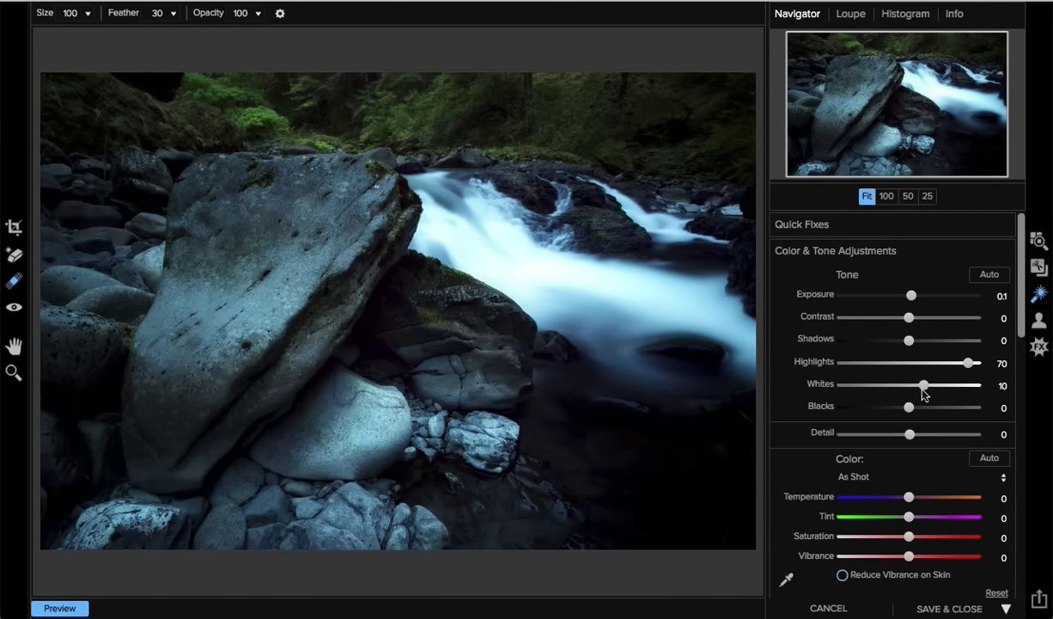
pyautogui.click(998, 593)
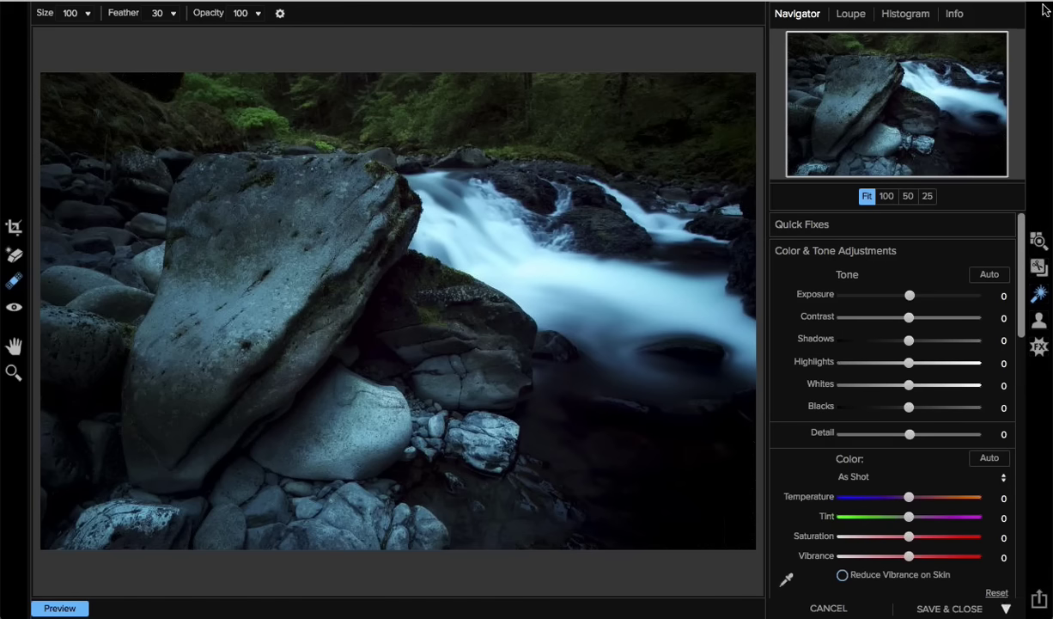
pyautogui.click(906, 14)
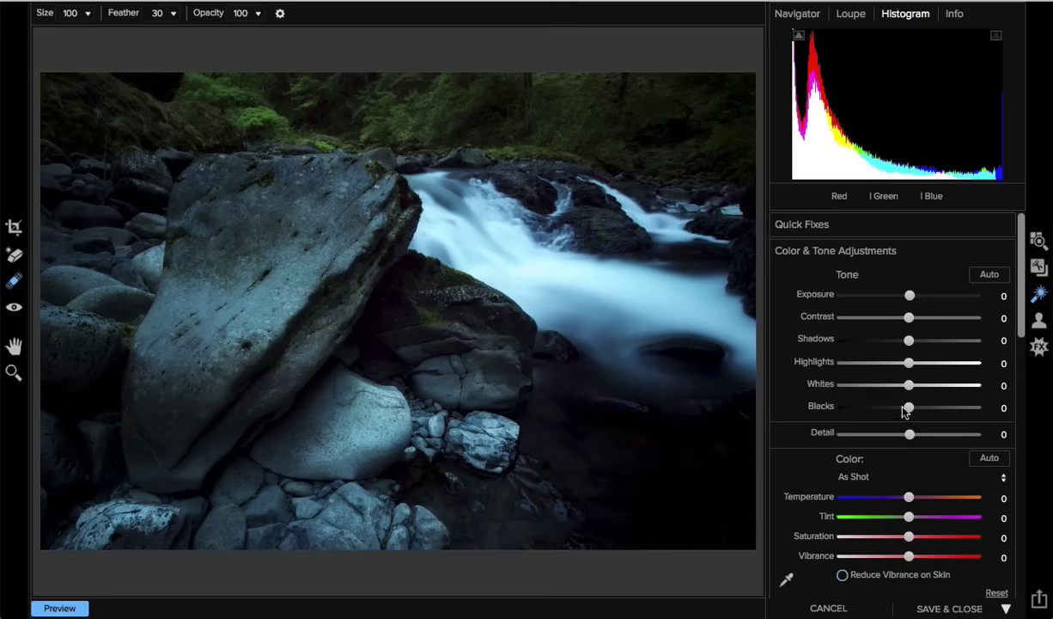
# Tune the waterfall: Blacks -2, Whites 6, Shadows 16, Highlights 40, Exposure 0.15, Detail 13
pyautogui.moveTo(903, 412)
pyautogui.mouseDown()
pyautogui.moveTo(846, 414)
pyautogui.moveTo(909, 419)
pyautogui.moveTo(906, 409)
pyautogui.mouseUp()
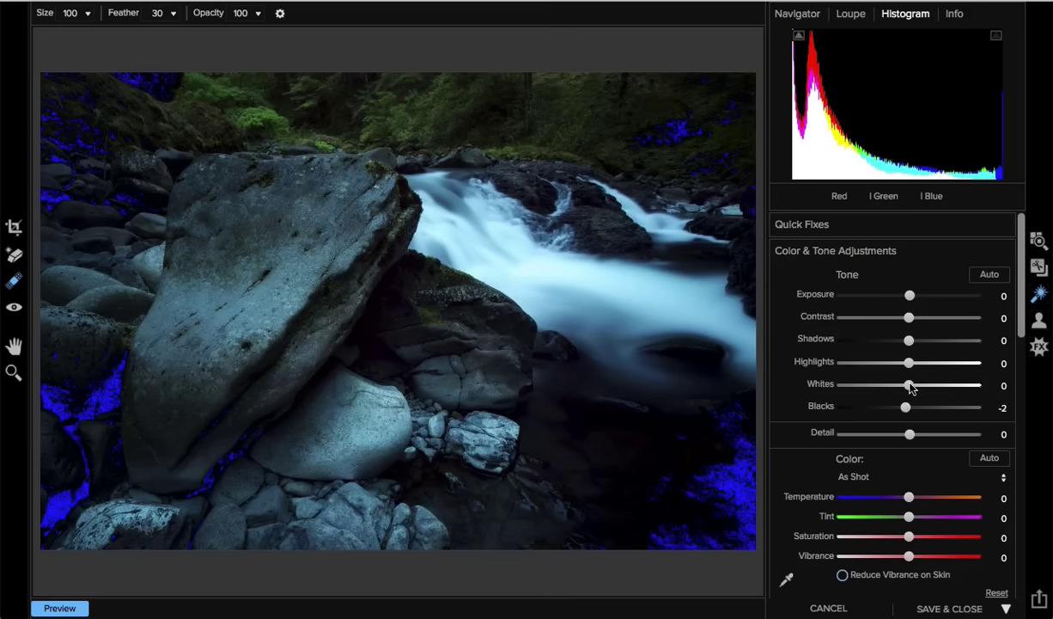
pyautogui.moveTo(915, 387); pyautogui.dragTo(917, 389)
pyautogui.moveTo(915, 388)
pyautogui.mouseDown()
pyautogui.moveTo(983, 388)
pyautogui.moveTo(916, 386)
pyautogui.mouseUp()
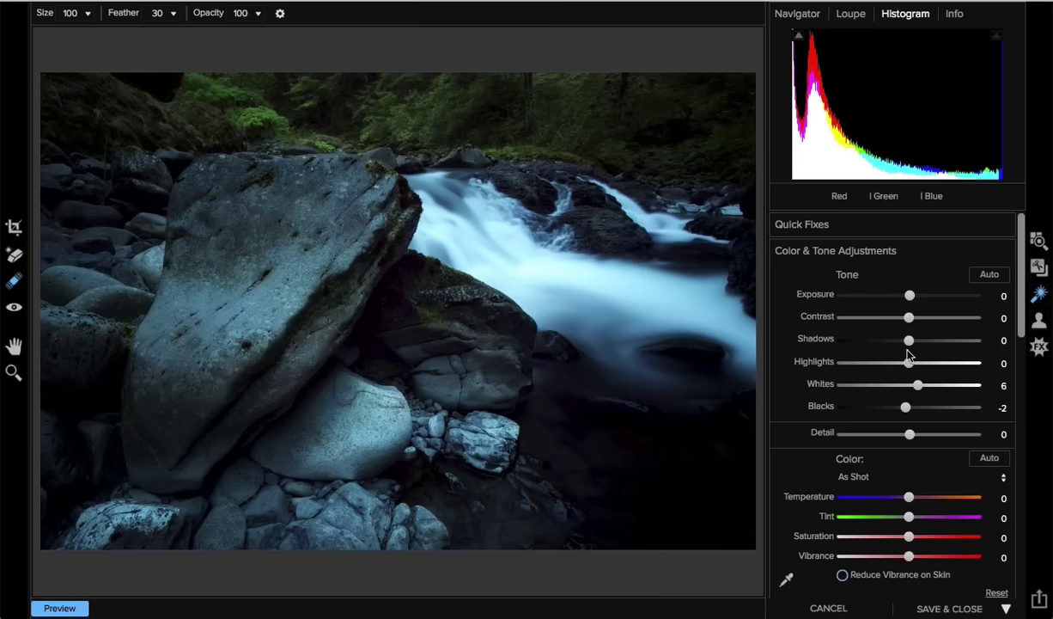
pyautogui.moveTo(910, 341); pyautogui.dragTo(934, 344)
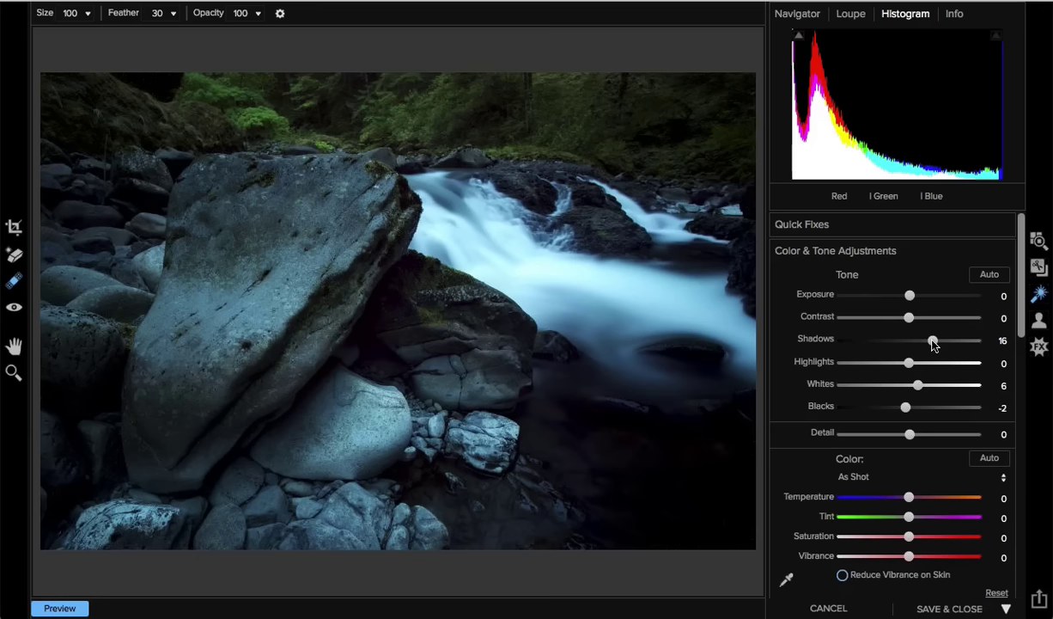
pyautogui.moveTo(908, 365); pyautogui.dragTo(954, 364)
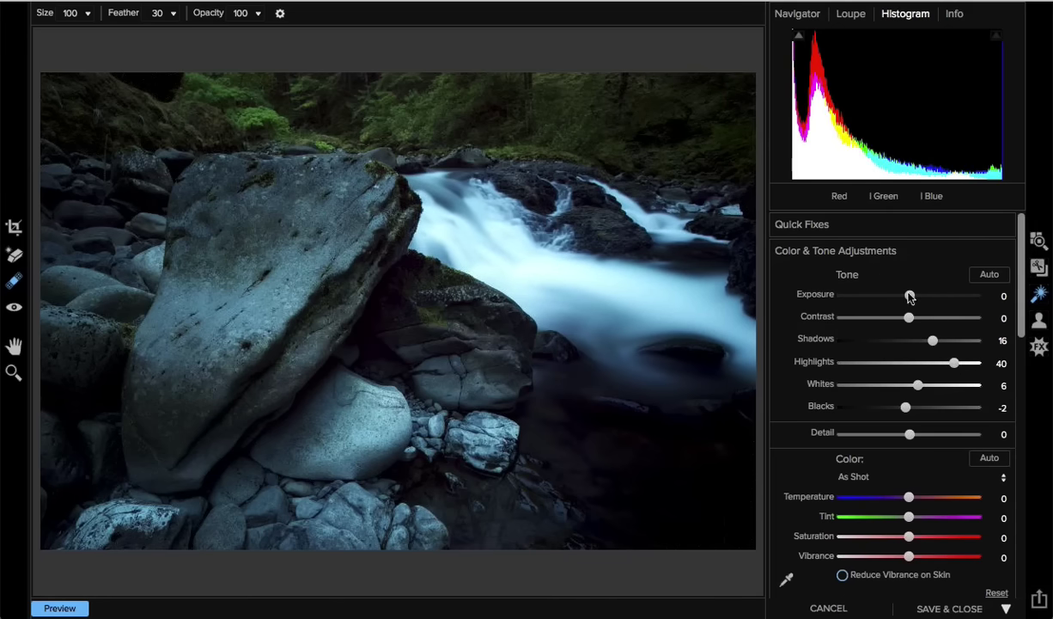
pyautogui.moveTo(910, 294); pyautogui.dragTo(913, 296)
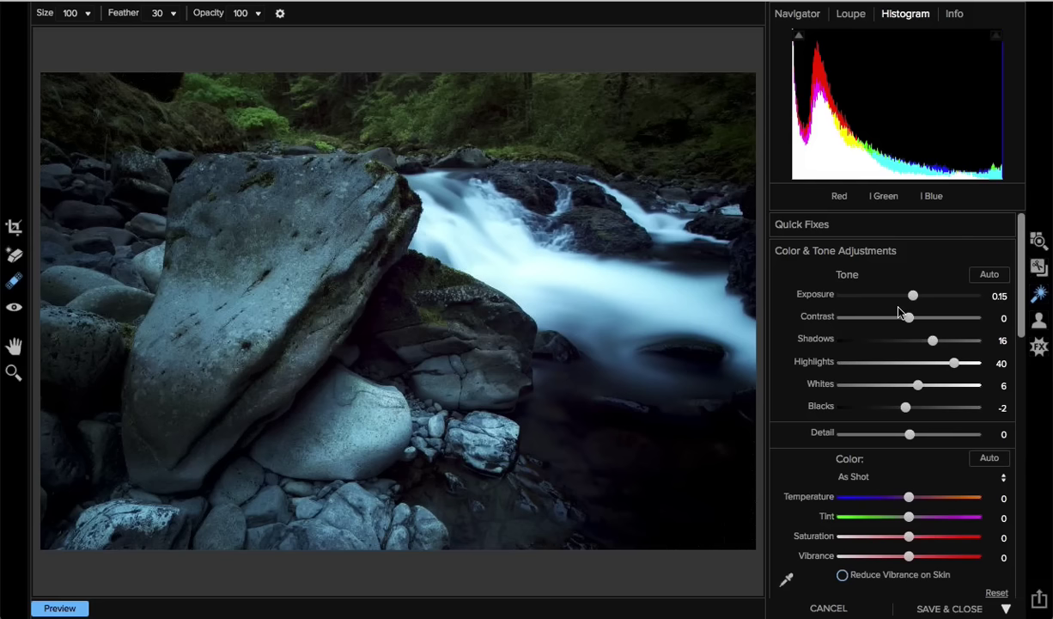
pyautogui.moveTo(910, 434); pyautogui.dragTo(917, 436)
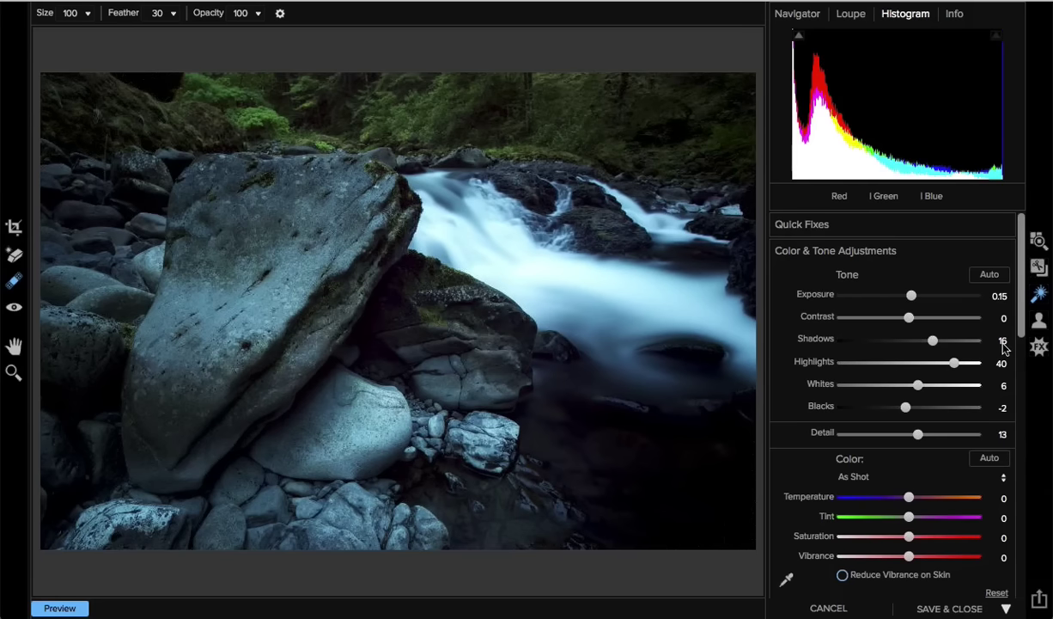
# Apply the Cloudy white balance preset to warm Temperature to 42
pyautogui.scroll(-5, 968, 367)
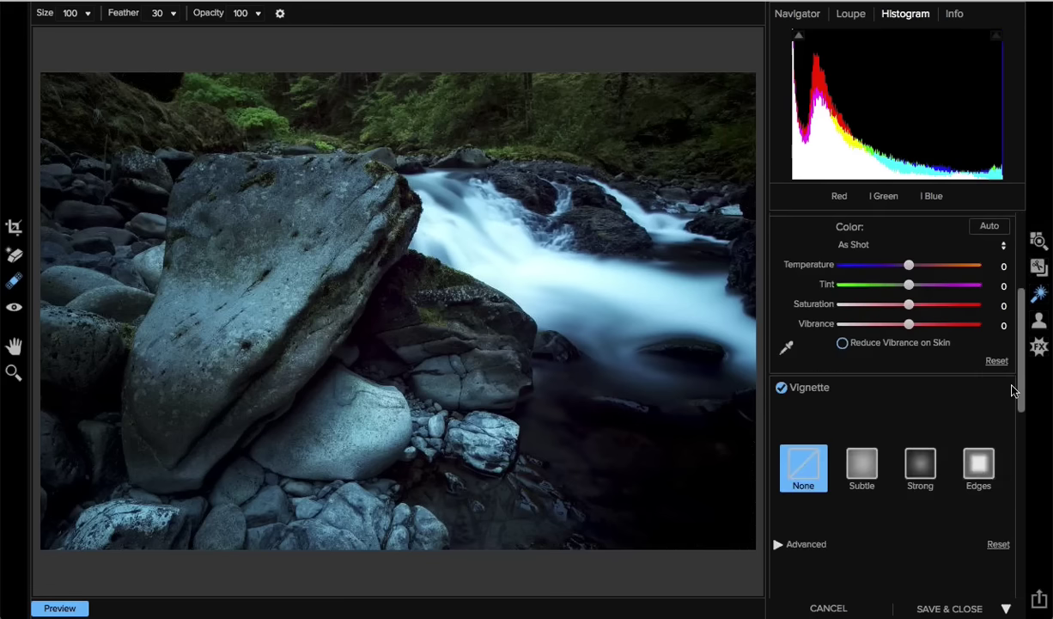
pyautogui.scroll(3, 966, 356)
pyautogui.click(893, 347)
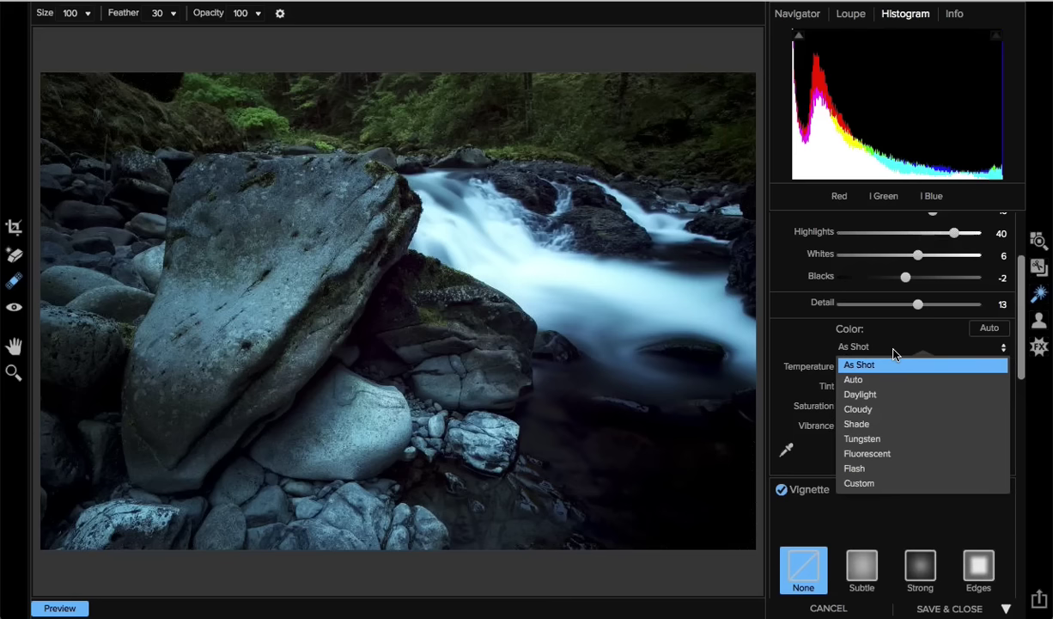
pyautogui.click(886, 413)
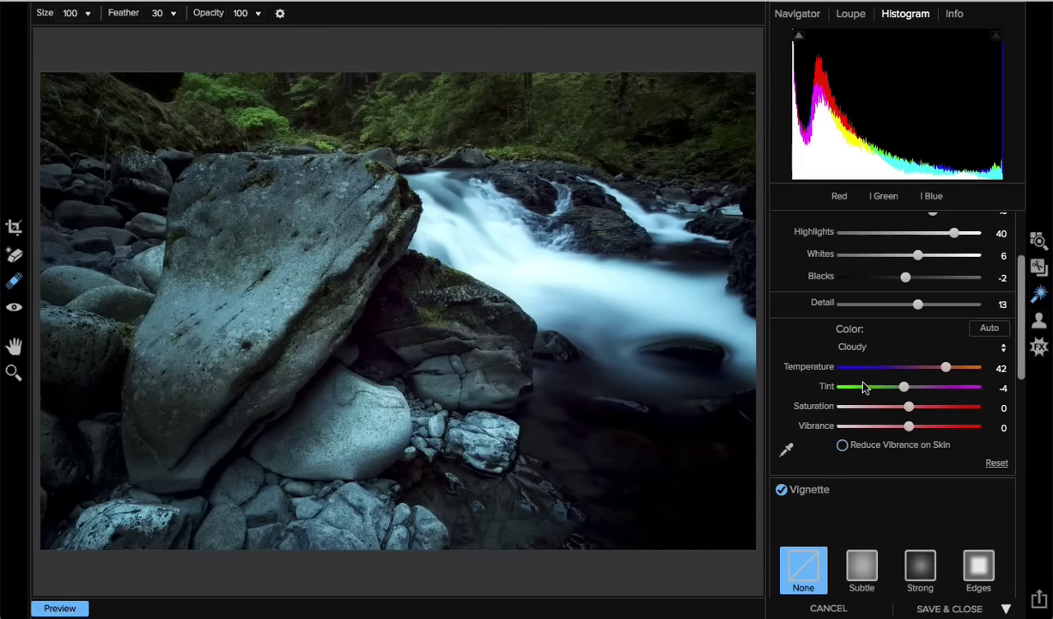
pyautogui.click(786, 449)
# Set Tint to 8 and Vibrance to 11, leaving Saturation at 0
pyautogui.moveTo(907, 388); pyautogui.dragTo(918, 387)
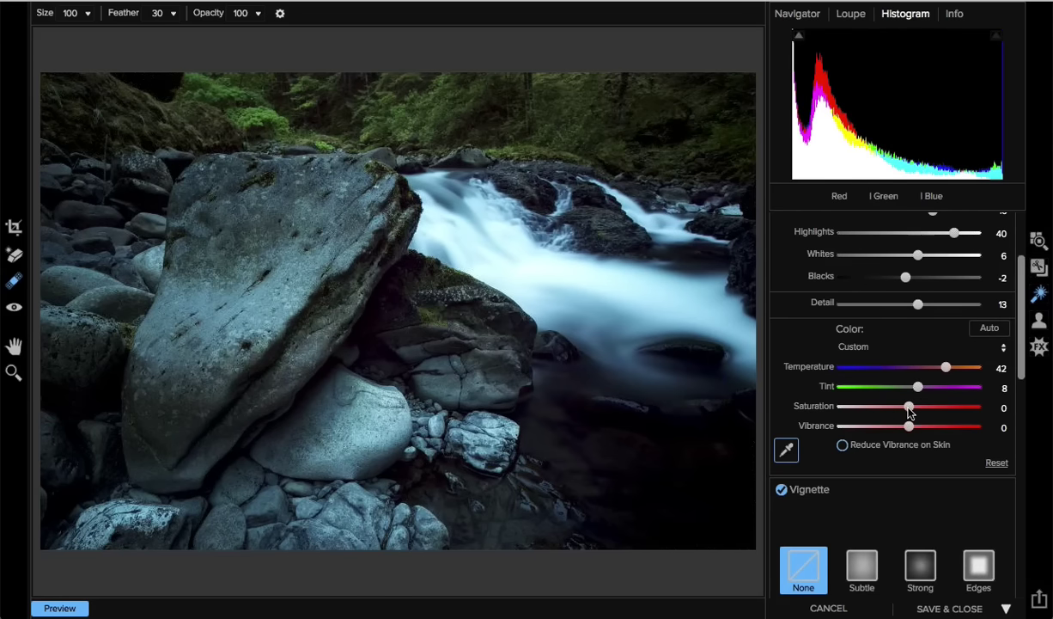
pyautogui.moveTo(915, 412); pyautogui.dragTo(840, 417)
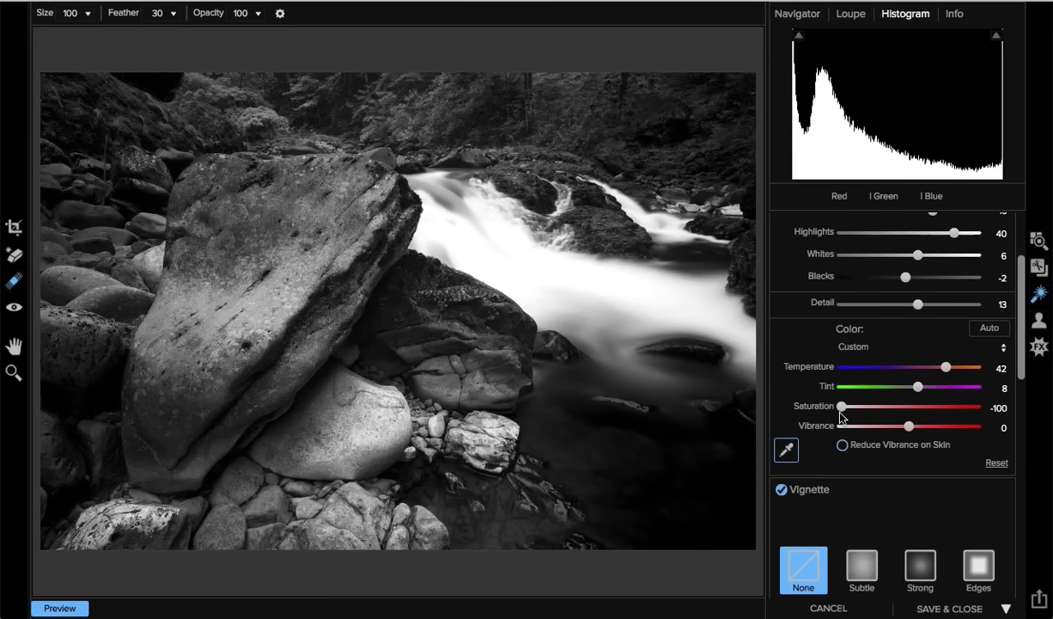
pyautogui.doubleClick(841, 409)
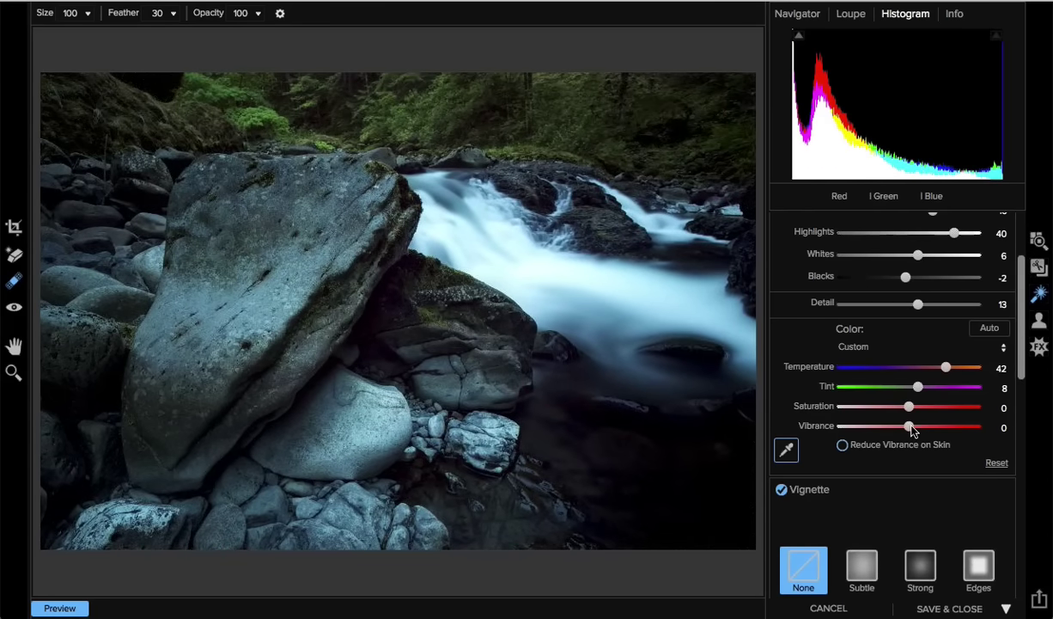
pyautogui.moveTo(907, 429); pyautogui.dragTo(928, 432)
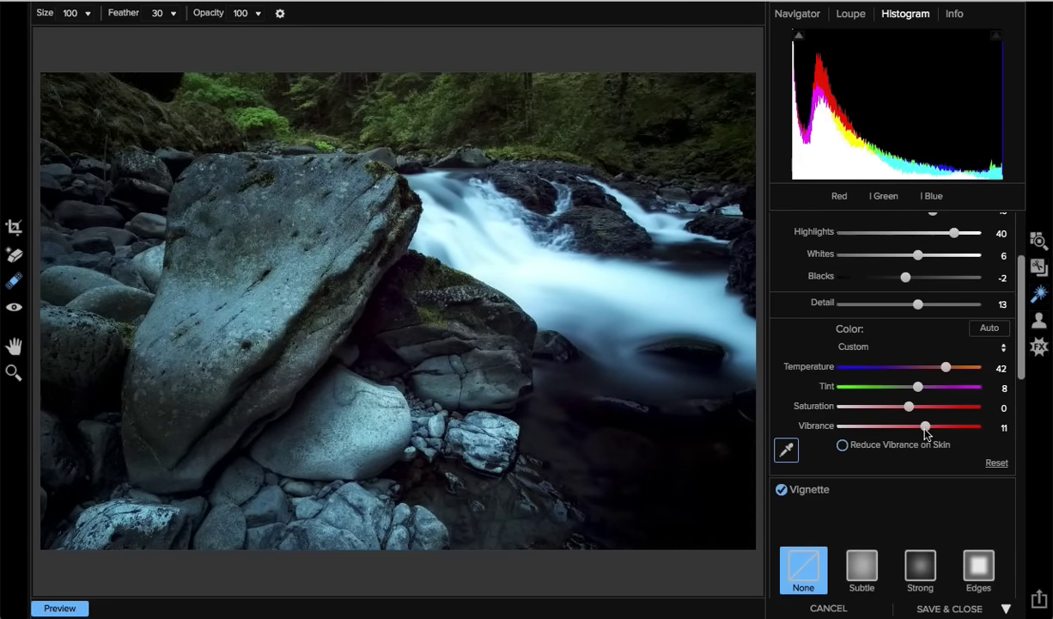
# Add the Subtle vignette and compare the edited preview against the original
pyautogui.click(862, 574)
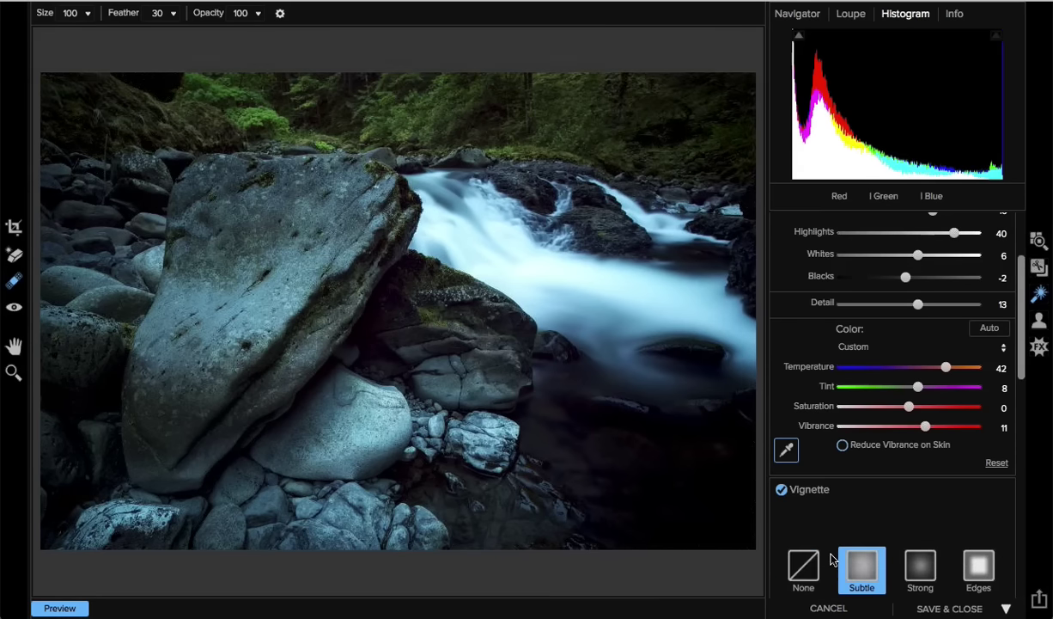
pyautogui.click(79, 610)
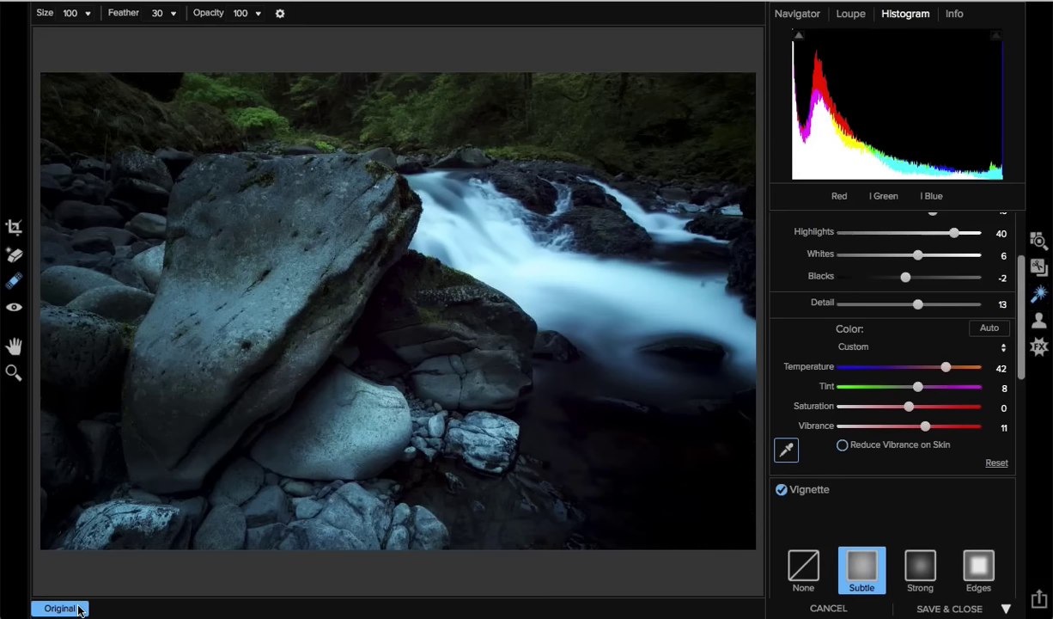
pyautogui.click(79, 610)
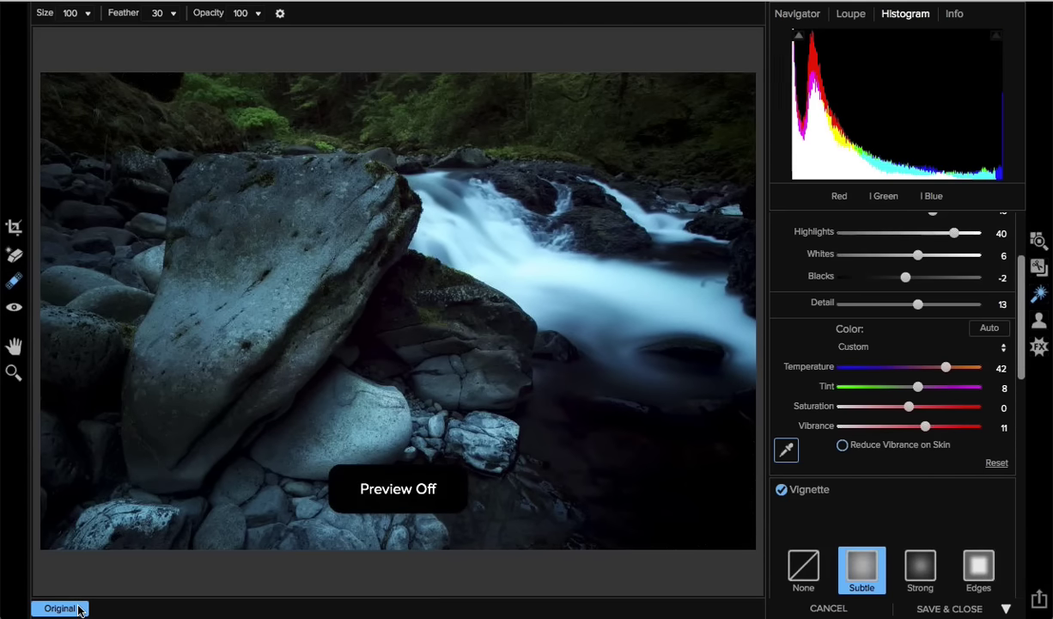
pyautogui.click(79, 610)
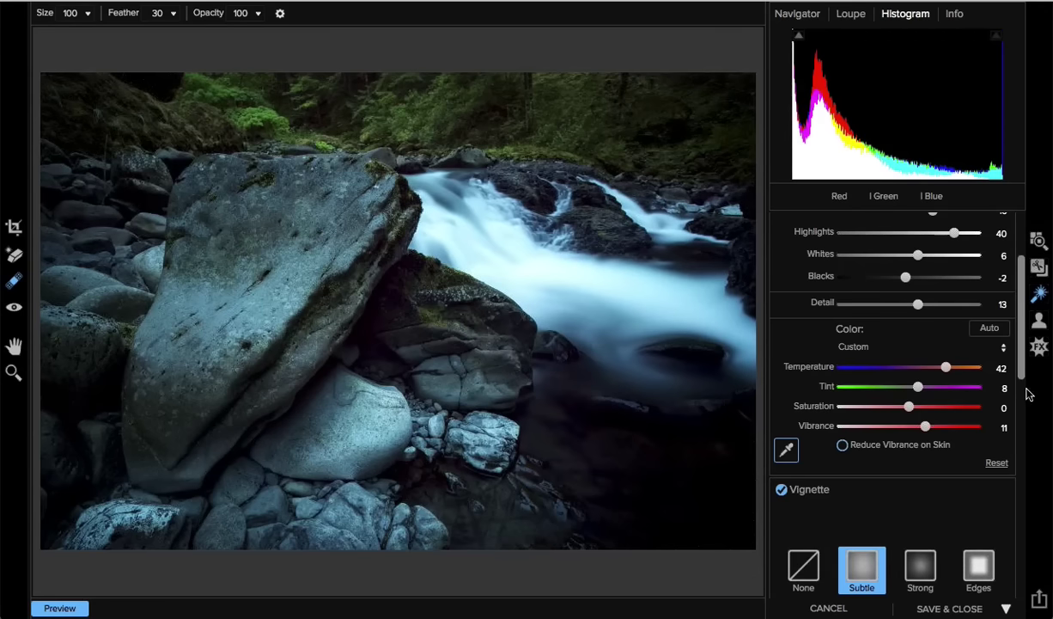
# Discard all edits to _MG_0273.CR2 and return to the Demo album in Browse
pyautogui.scroll(2, 988, 359)
pyautogui.scroll(1, 1012, 320)
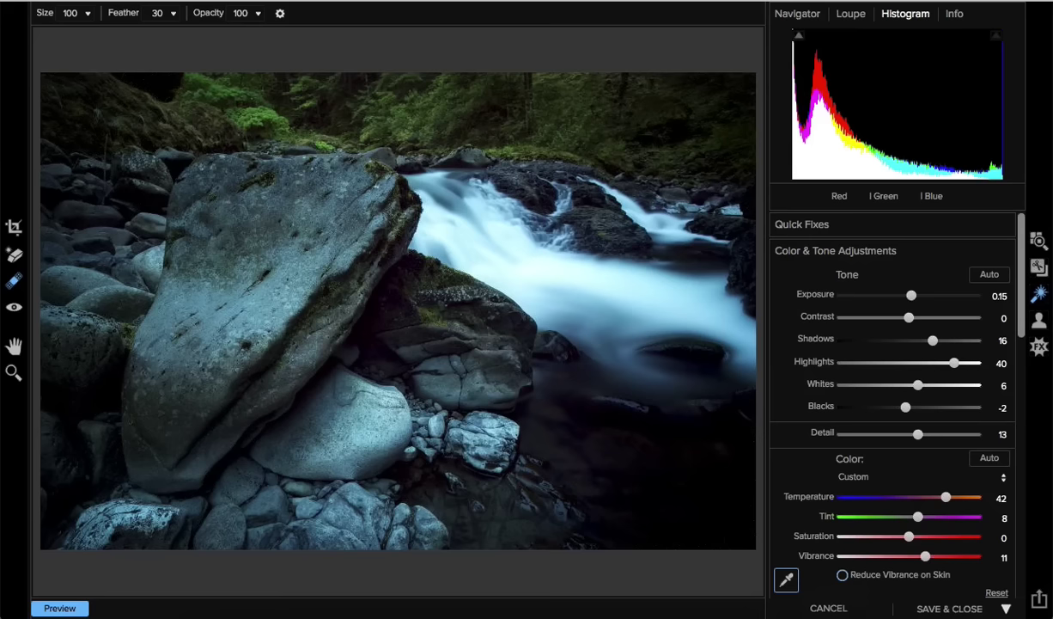
pyautogui.click(828, 607)
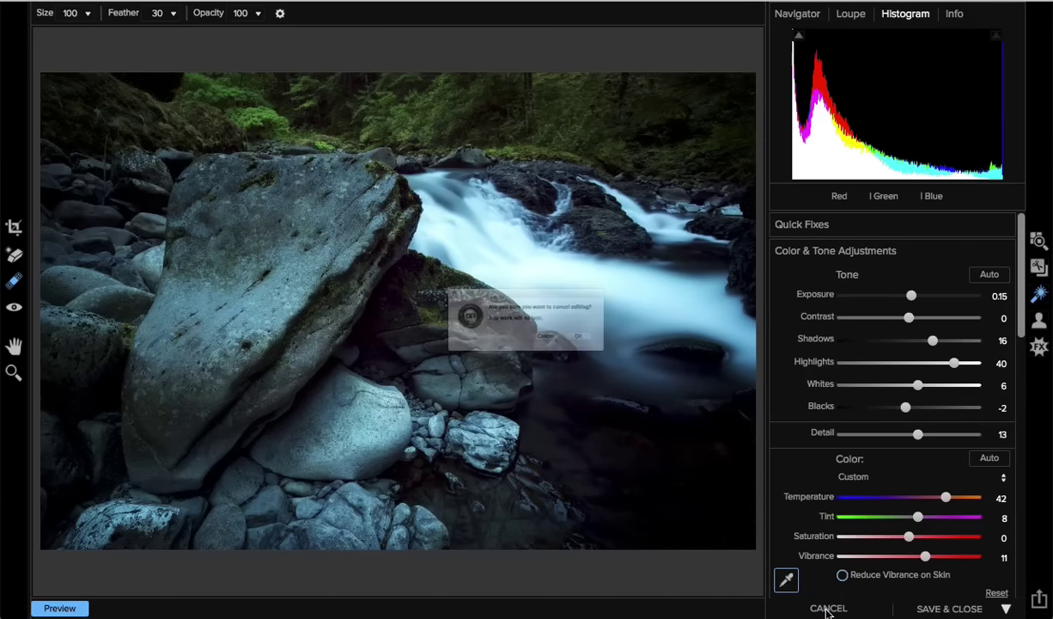
pyautogui.click(627, 352)
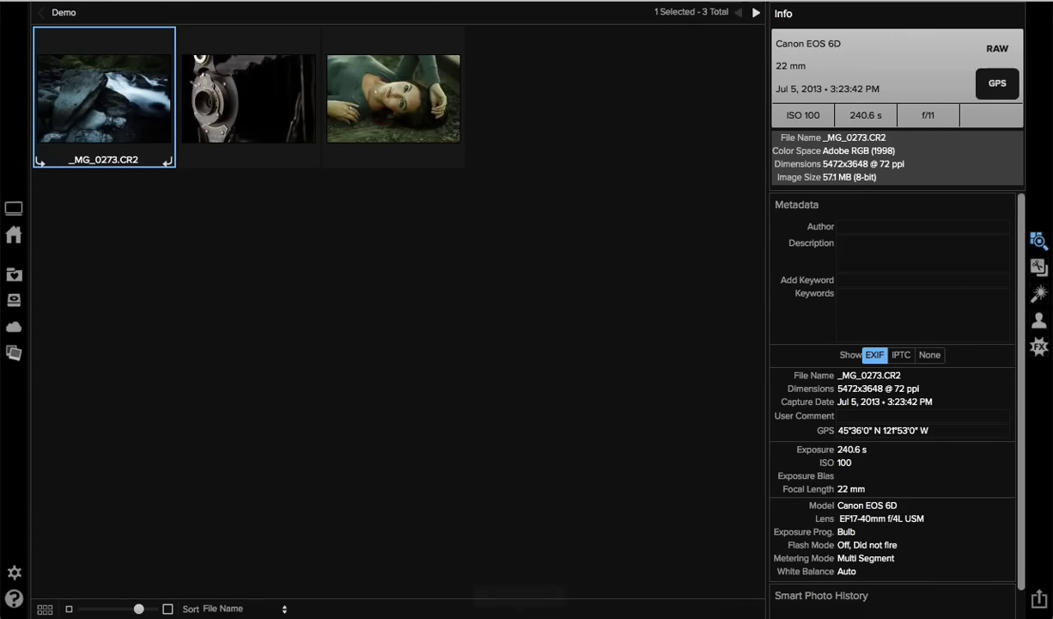
pyautogui.click(624, 599)
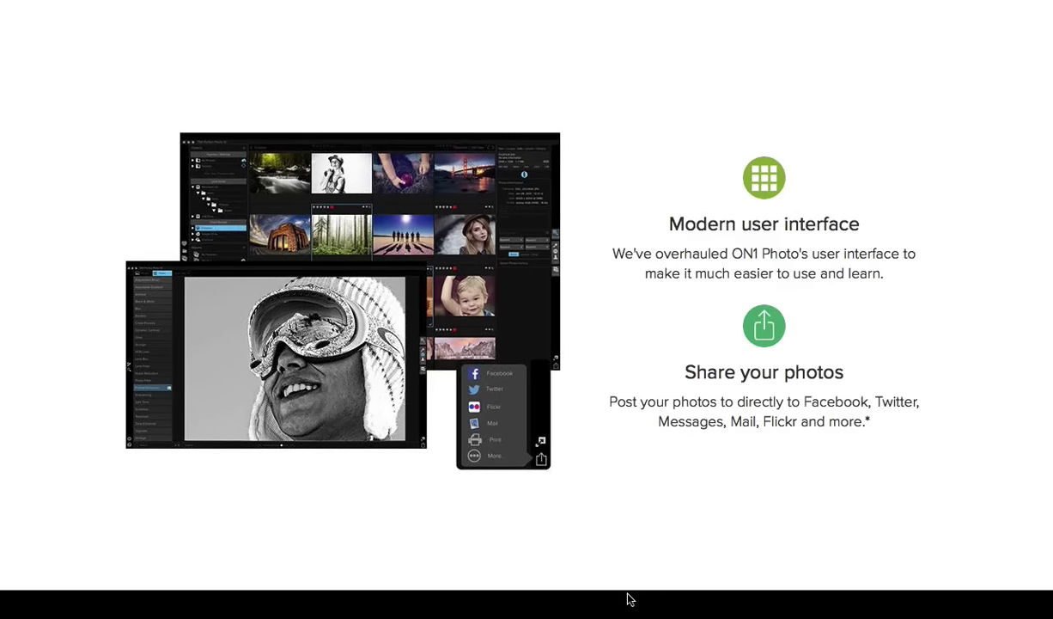
pyautogui.press('Right')
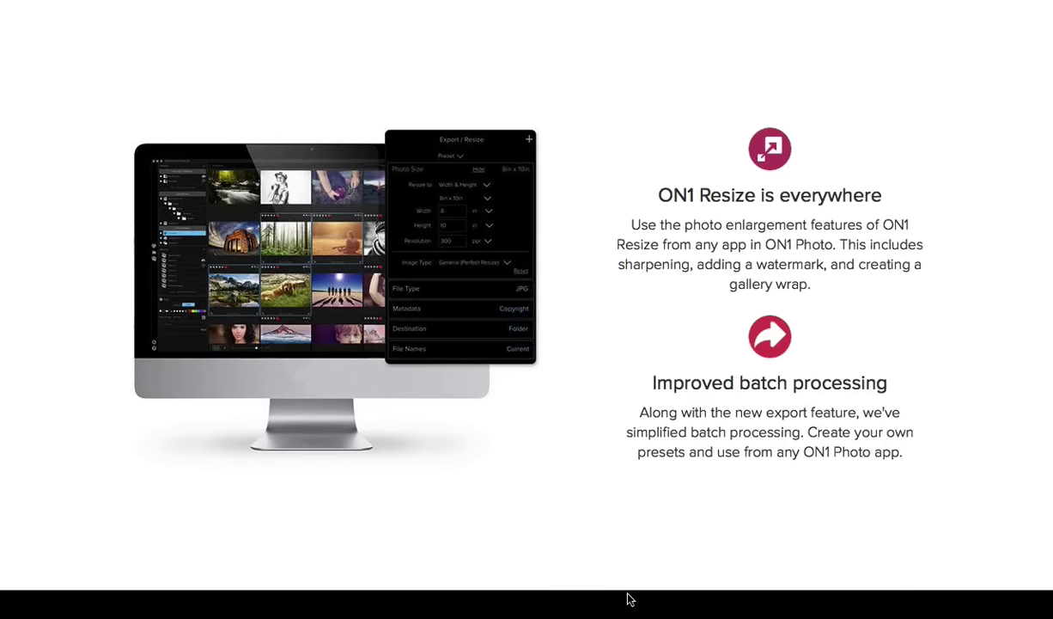
pyautogui.press('Right')
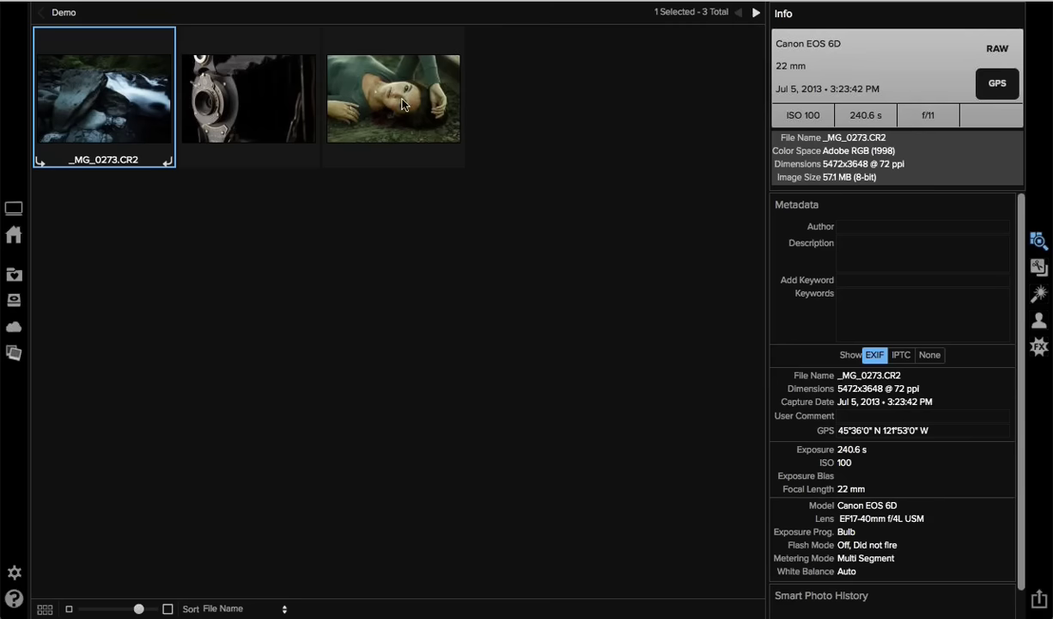
# Open _MG_9036.CR2 in Portrait, collapse the Presets panel, and select the detected face
pyautogui.click(402, 104)
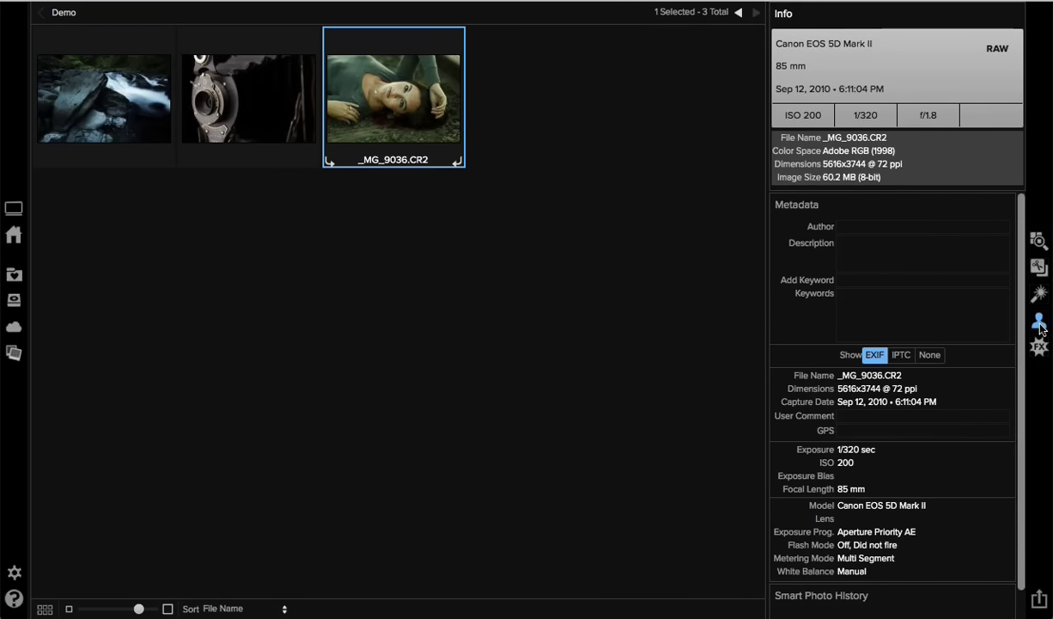
pyautogui.click(1040, 323)
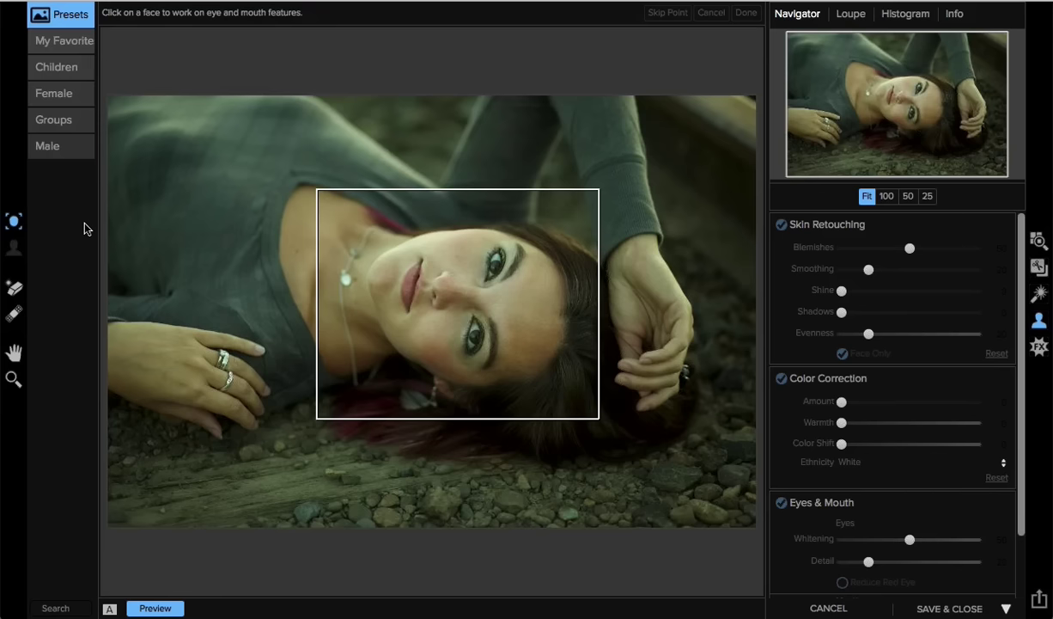
pyautogui.moveTo(95, 229); pyautogui.dragTo(24, 217)
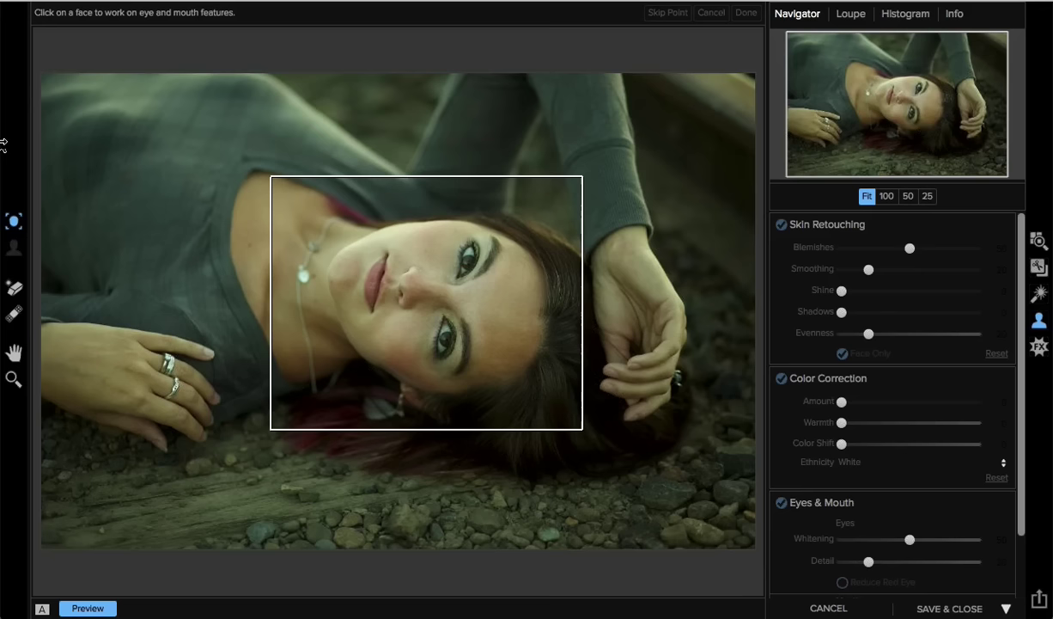
pyautogui.click(341, 287)
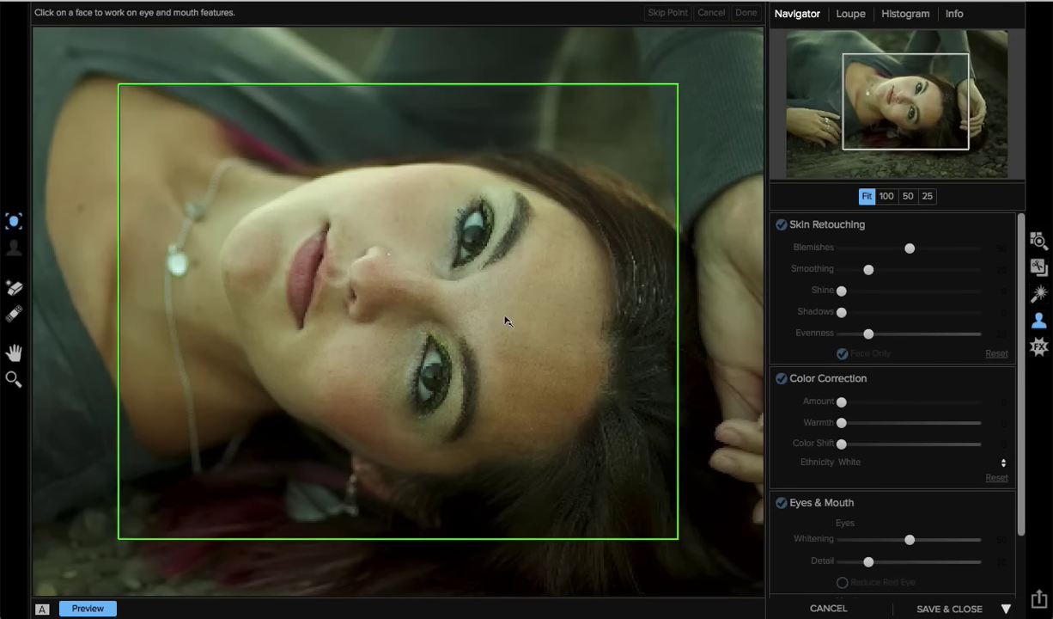
# Mark the left and right eye centres and both mouth corners, then confirm the points
pyautogui.click(506, 320)
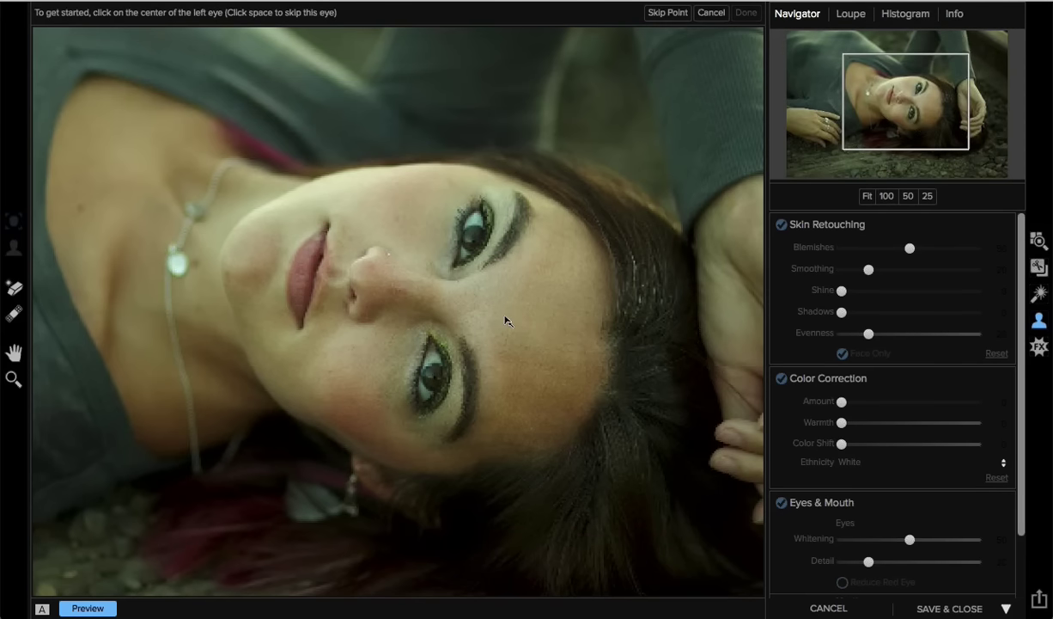
pyautogui.click(473, 238)
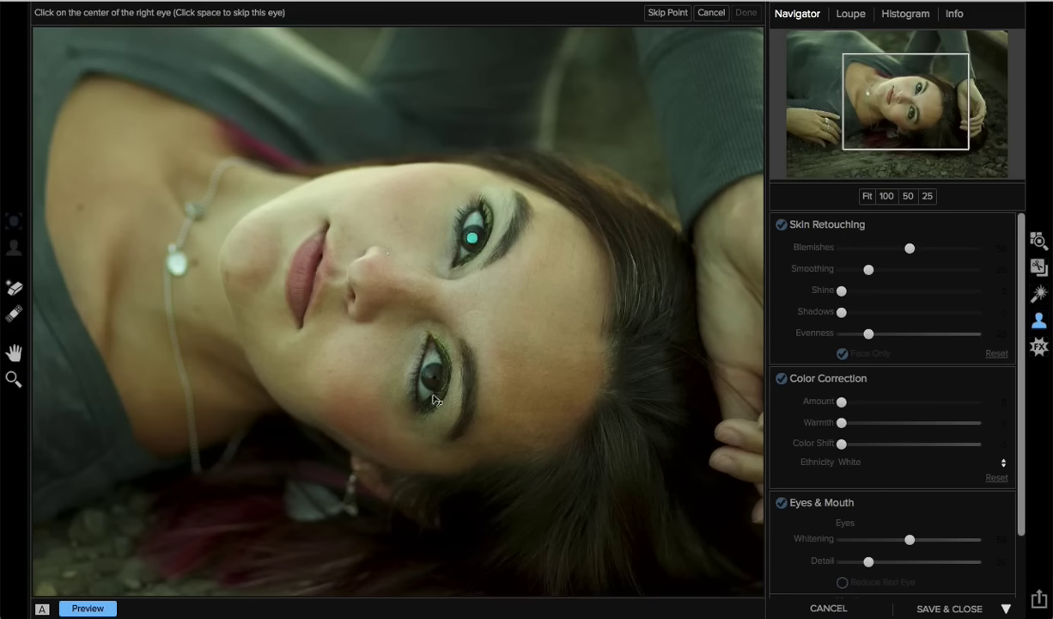
pyautogui.click(434, 375)
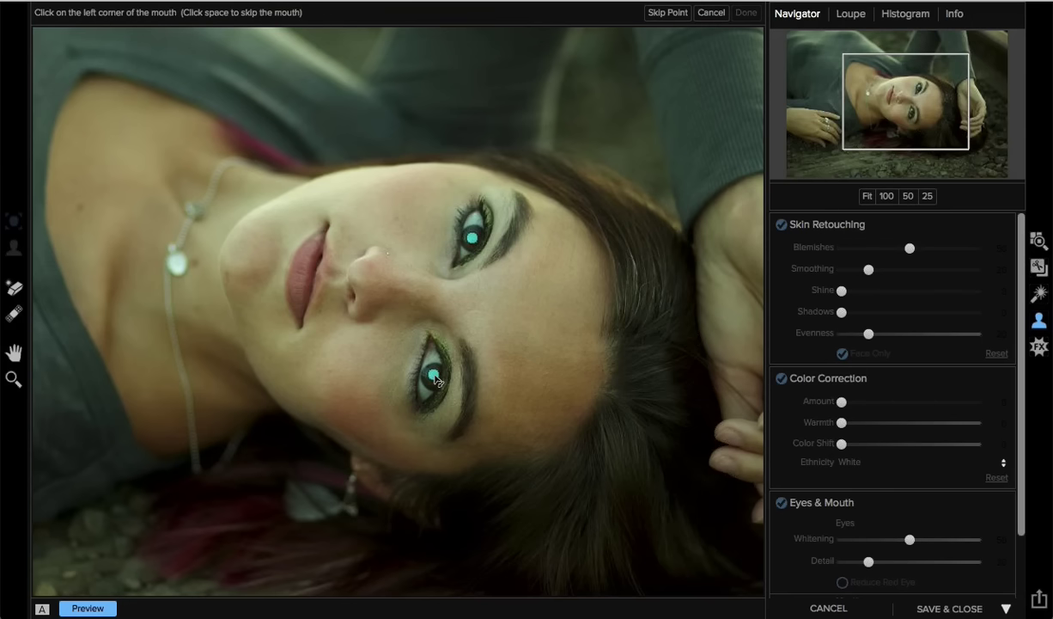
pyautogui.click(325, 219)
pyautogui.click(299, 327)
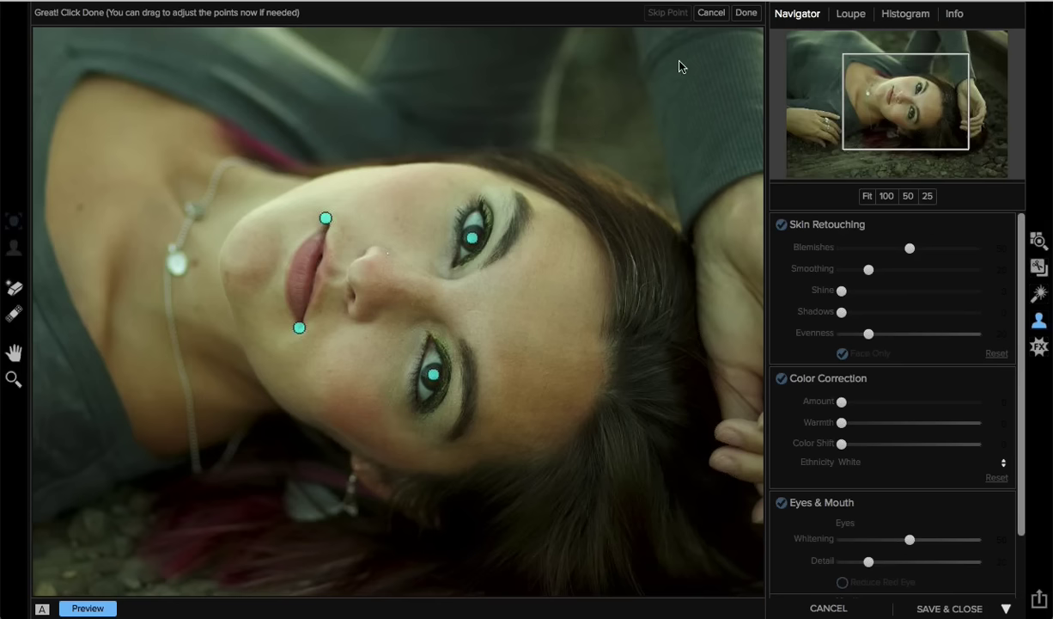
pyautogui.click(746, 13)
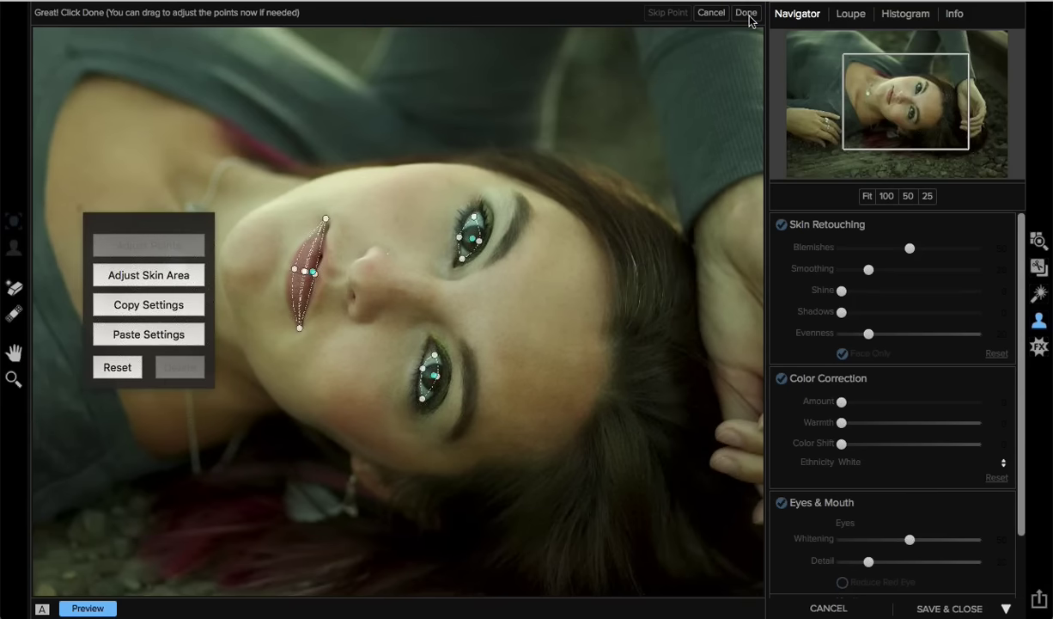
# Fit the upper and lower eye outlines, widen the lip outline, then show the skin area mask
pyautogui.click(745, 13)
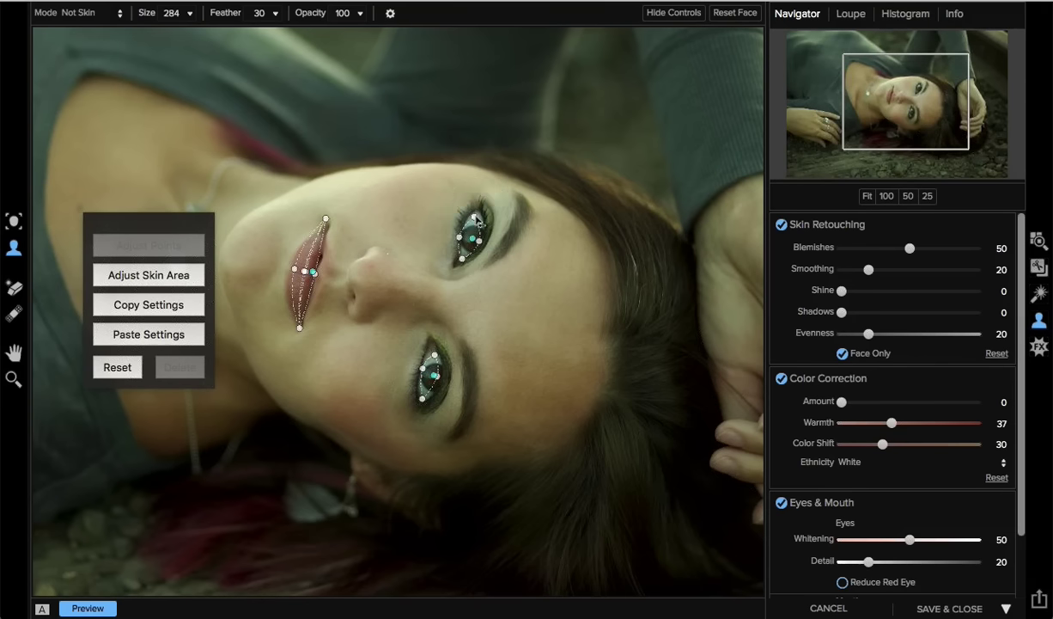
pyautogui.moveTo(478, 222); pyautogui.dragTo(483, 215)
pyautogui.moveTo(435, 354); pyautogui.dragTo(433, 343)
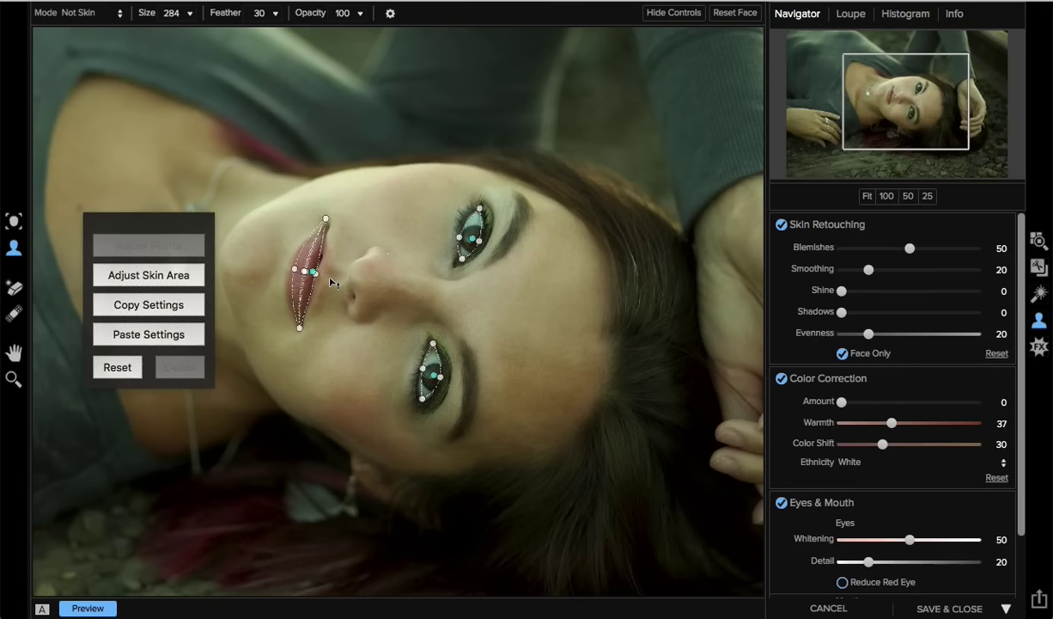
pyautogui.moveTo(315, 273)
pyautogui.mouseDown()
pyautogui.moveTo(327, 277)
pyautogui.moveTo(287, 269)
pyautogui.mouseUp()
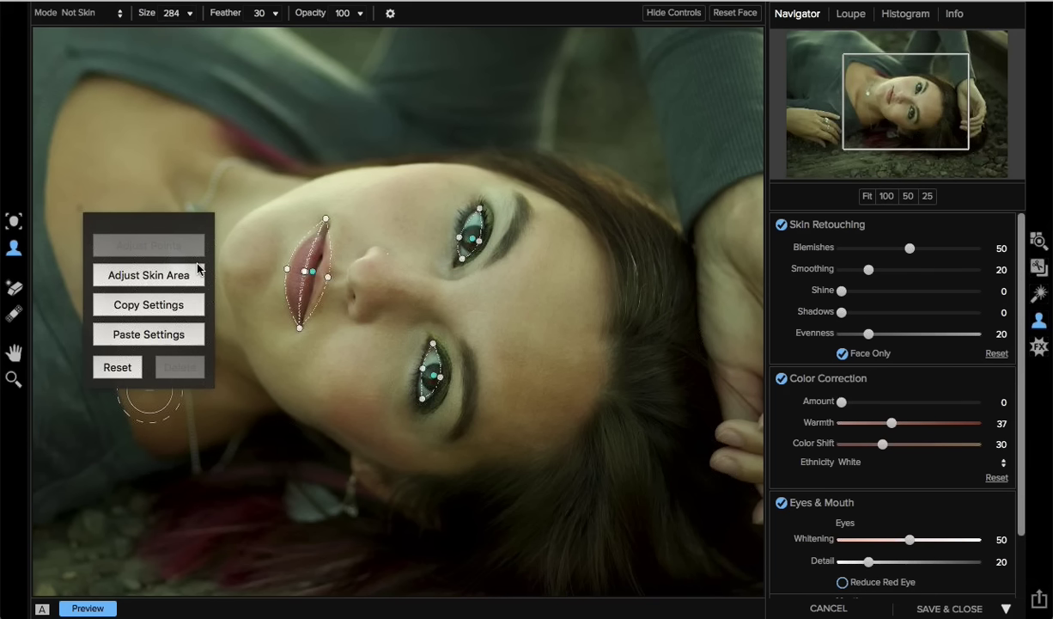
pyautogui.click(139, 274)
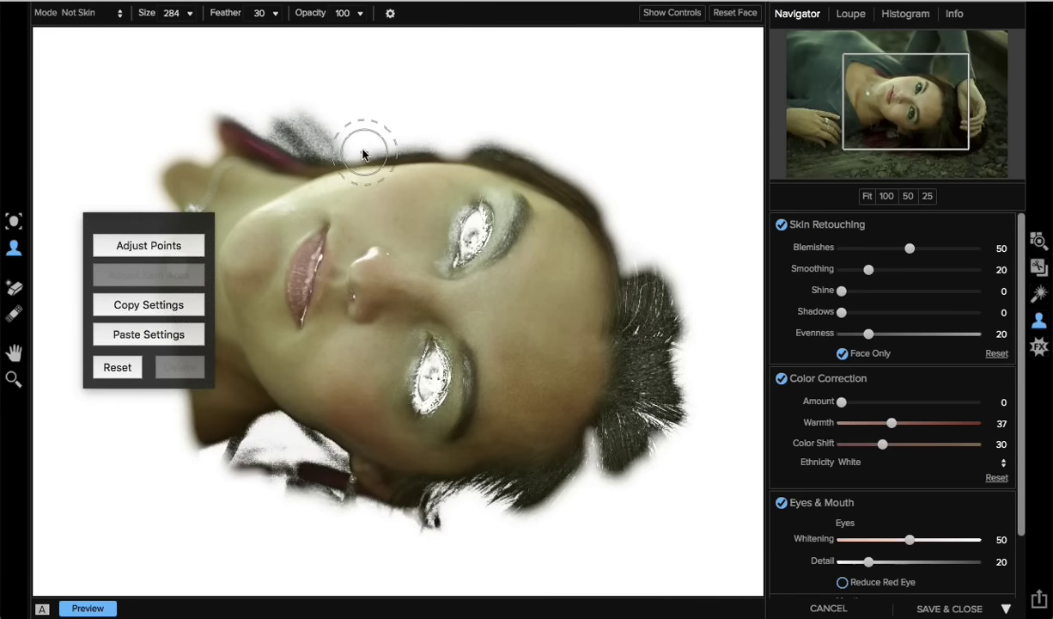
# Paint the hair and both eyes as Not Skin with a 125 brush, then return to Adjust Points
pyautogui.moveTo(635, 306)
pyautogui.mouseDown()
pyautogui.moveTo(654, 529)
pyautogui.moveTo(654, 381)
pyautogui.moveTo(622, 310)
pyautogui.mouseUp()
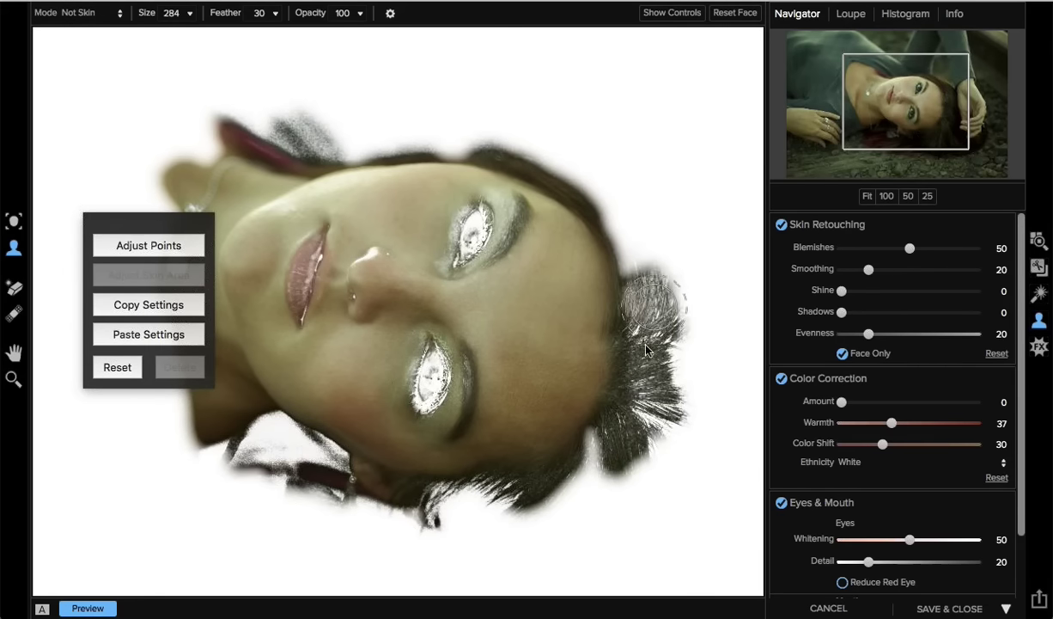
pyautogui.moveTo(646, 349)
pyautogui.mouseDown()
pyautogui.moveTo(627, 391)
pyautogui.moveTo(651, 402)
pyautogui.moveTo(659, 378)
pyautogui.moveTo(645, 429)
pyautogui.moveTo(503, 509)
pyautogui.mouseUp()
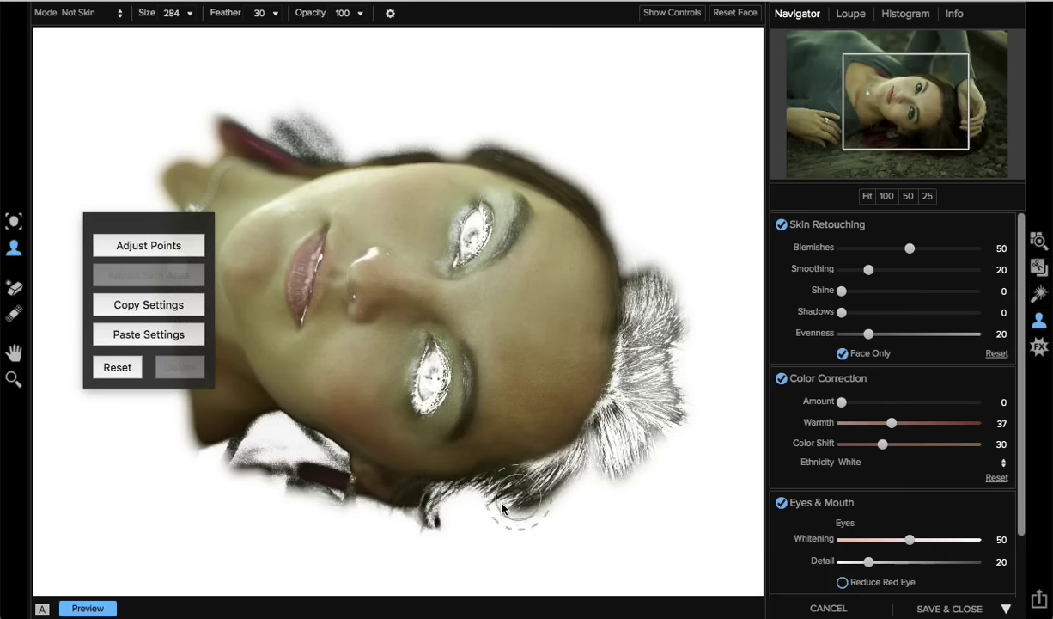
pyautogui.press('[')
pyautogui.press('[')
pyautogui.press('[')
pyautogui.press('[')
pyautogui.press('[')
pyautogui.press('[')
pyautogui.press('[')
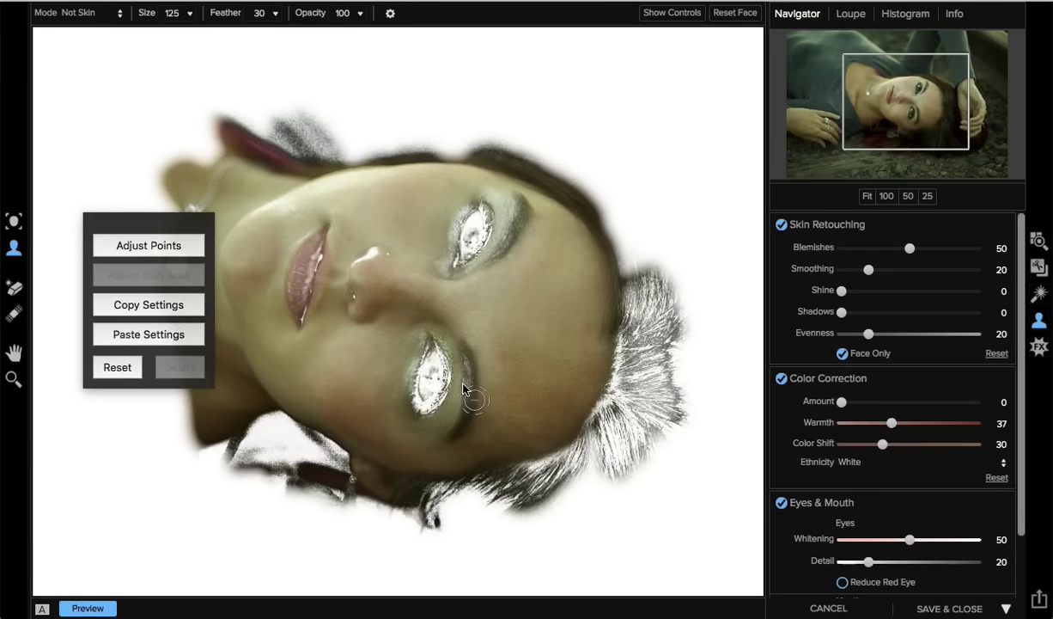
pyautogui.moveTo(463, 389)
pyautogui.mouseDown()
pyautogui.moveTo(465, 360)
pyautogui.moveTo(452, 434)
pyautogui.mouseUp()
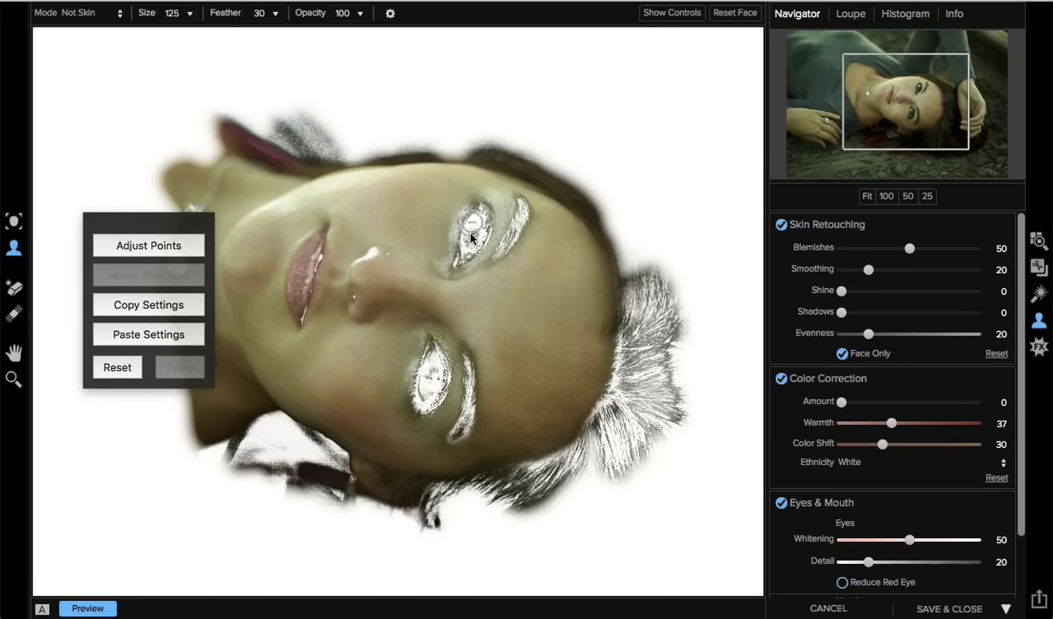
pyautogui.moveTo(471, 234); pyautogui.dragTo(478, 206)
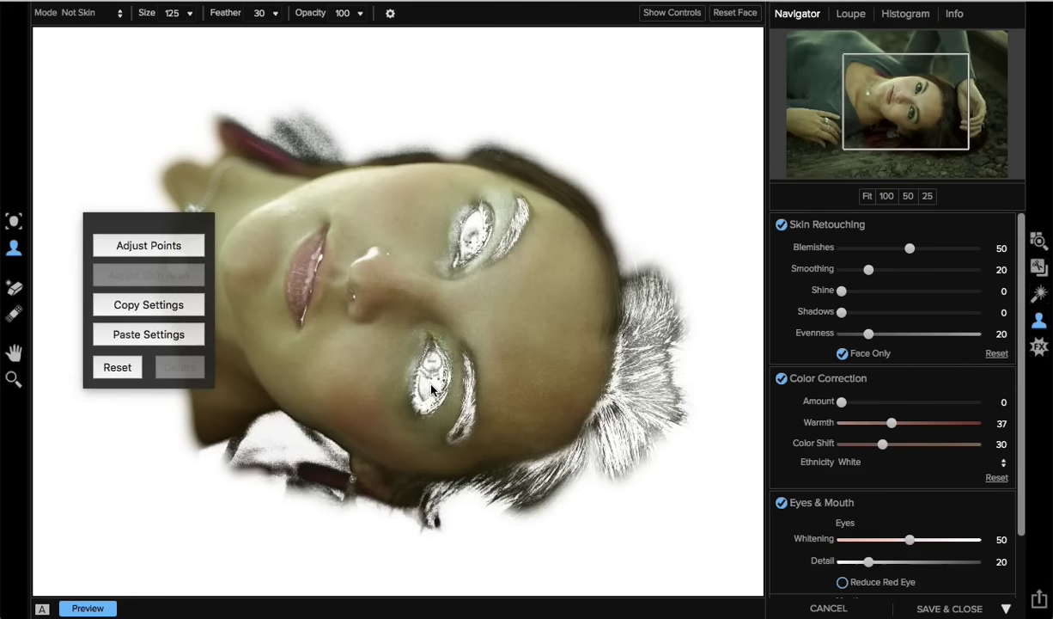
pyautogui.moveTo(421, 378)
pyautogui.mouseDown()
pyautogui.moveTo(414, 342)
pyautogui.moveTo(416, 368)
pyautogui.mouseUp()
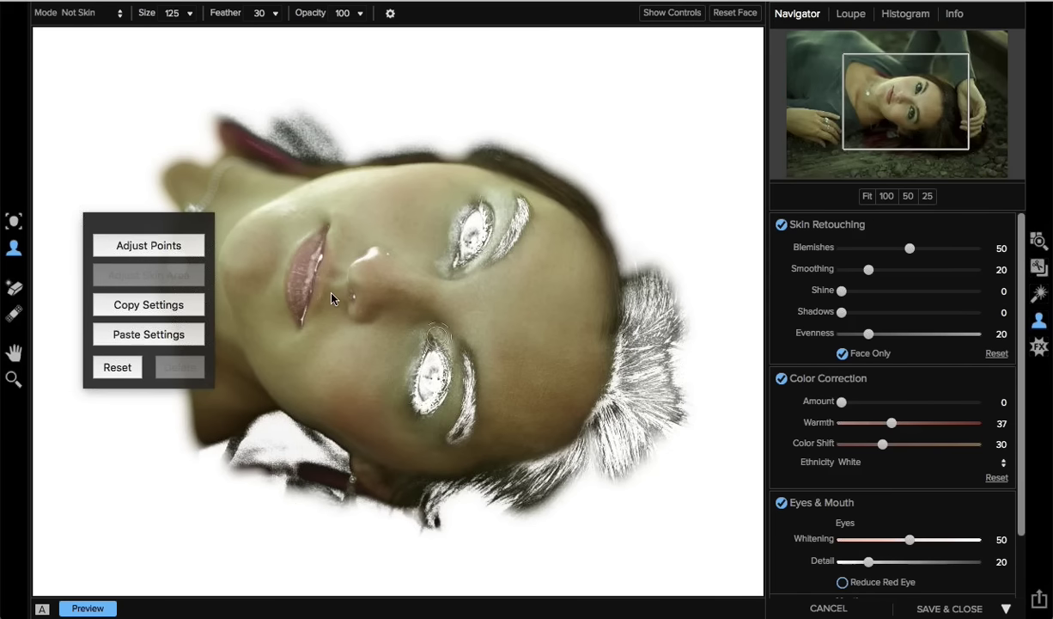
pyautogui.click(183, 247)
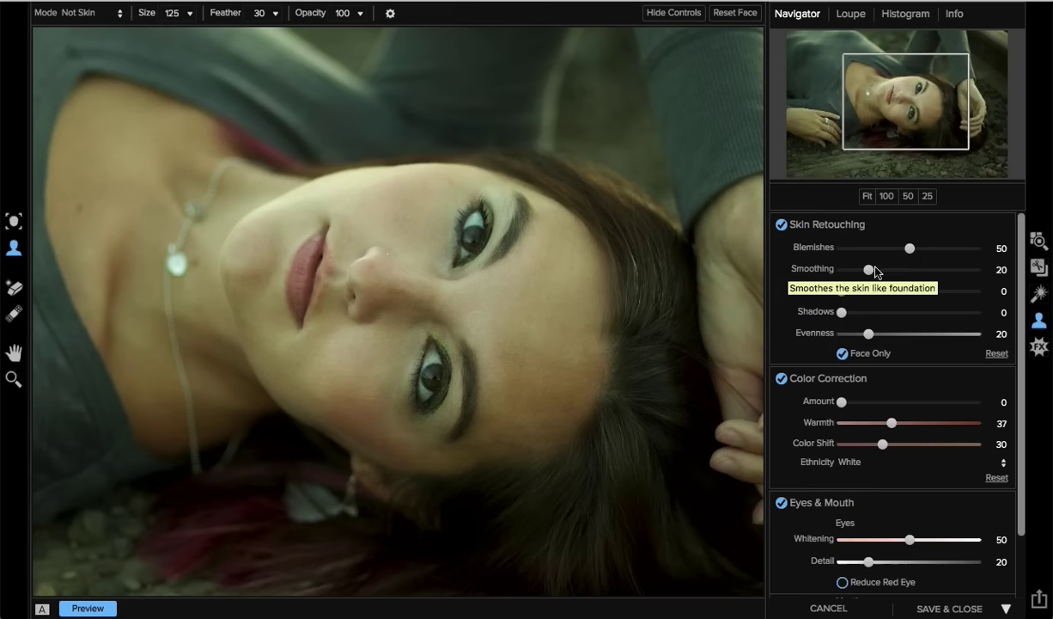
# Set Smoothing 32, Color Correction Amount 32, Eye Whitening 70 and Eye Detail 53, then compare with the original
pyautogui.moveTo(869, 269); pyautogui.dragTo(885, 272)
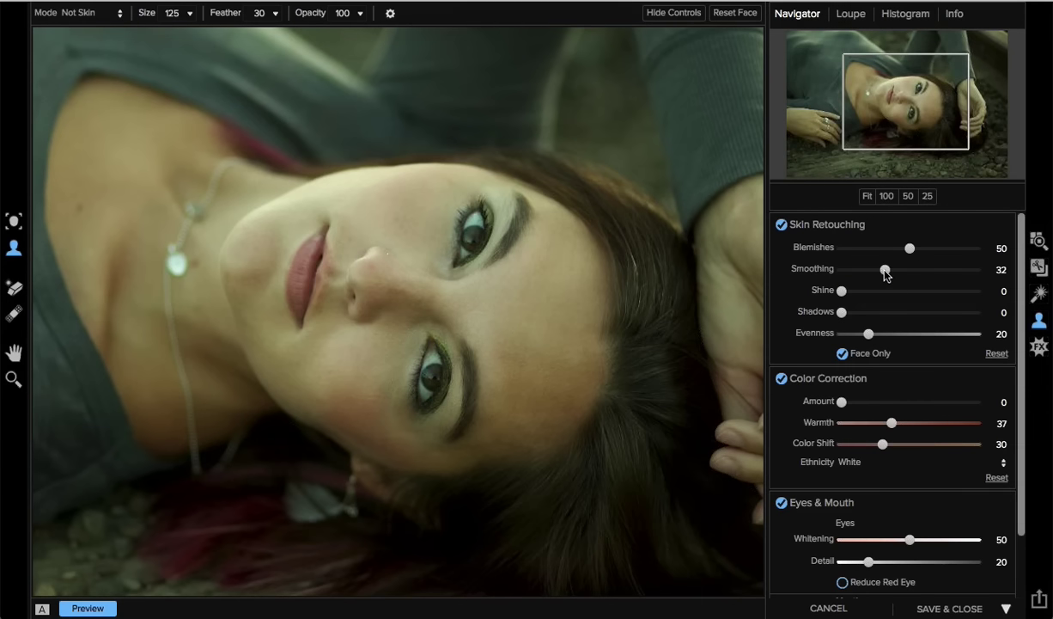
pyautogui.moveTo(846, 401); pyautogui.dragTo(886, 404)
pyautogui.scroll(-1, 927, 482)
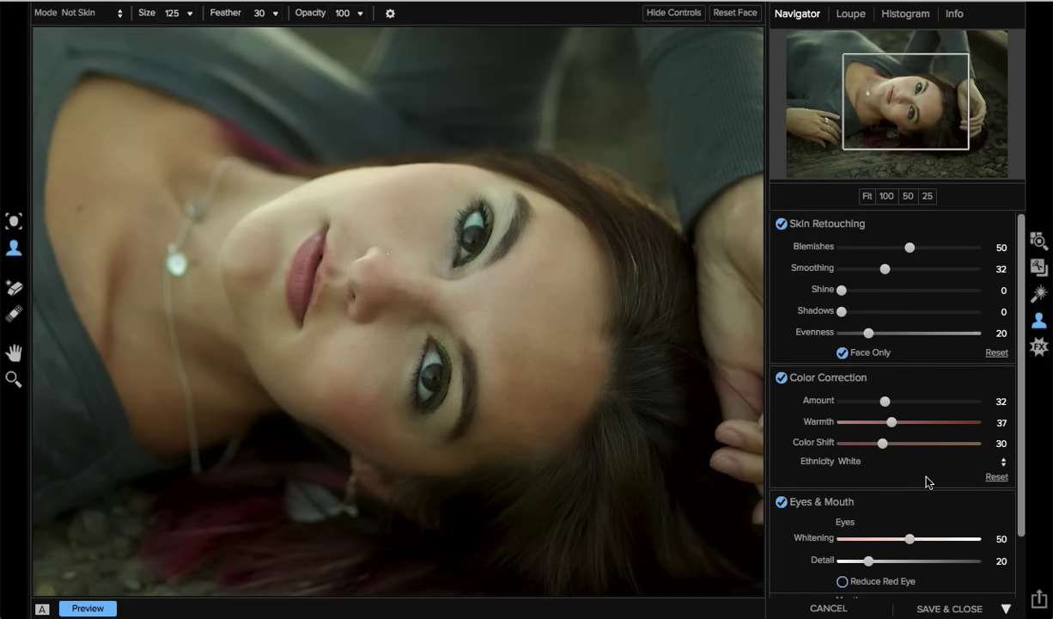
pyautogui.scroll(-3, 927, 482)
pyautogui.moveTo(909, 466); pyautogui.dragTo(936, 466)
pyautogui.moveTo(875, 491); pyautogui.dragTo(914, 496)
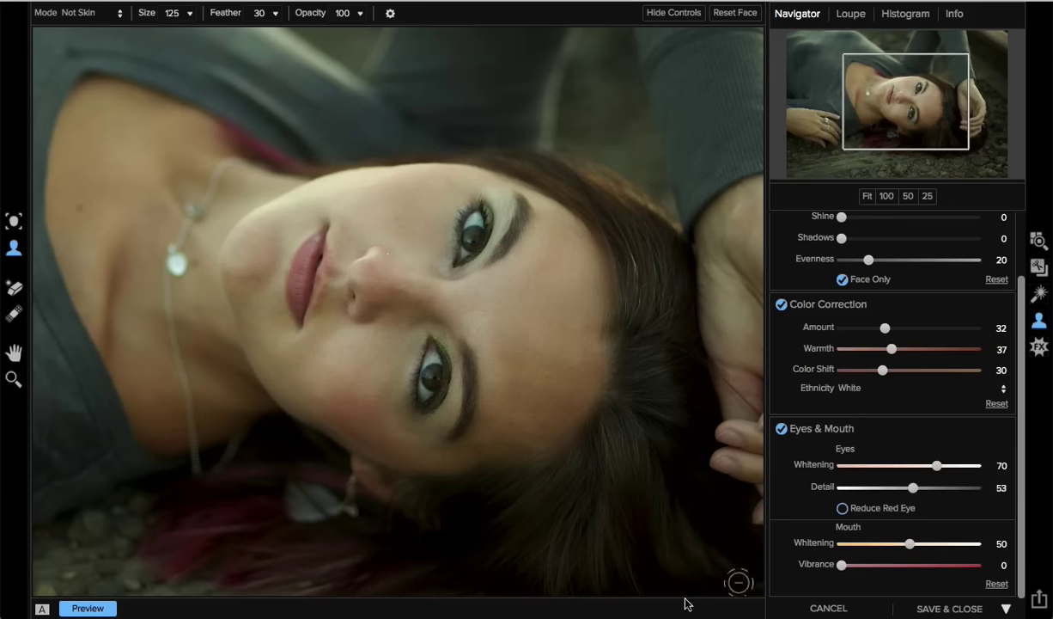
pyautogui.click(101, 608)
# Discard the portrait retouch and switch to the Keynote slide 'Better portrait retouching'
pyautogui.click(820, 608)
pyautogui.click(634, 355)
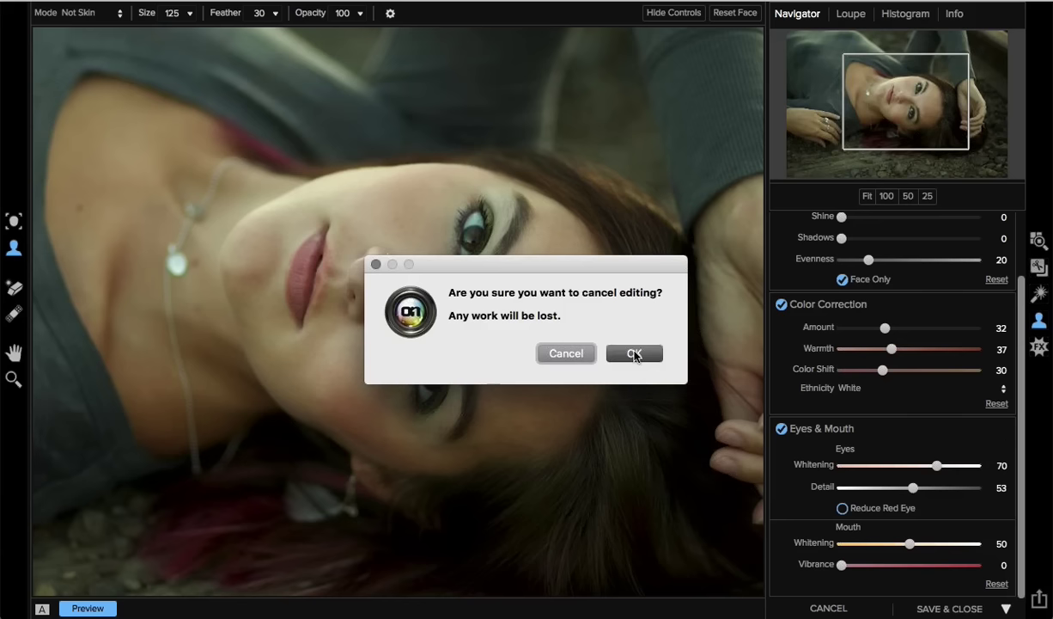
pyautogui.moveTo(550, 605)
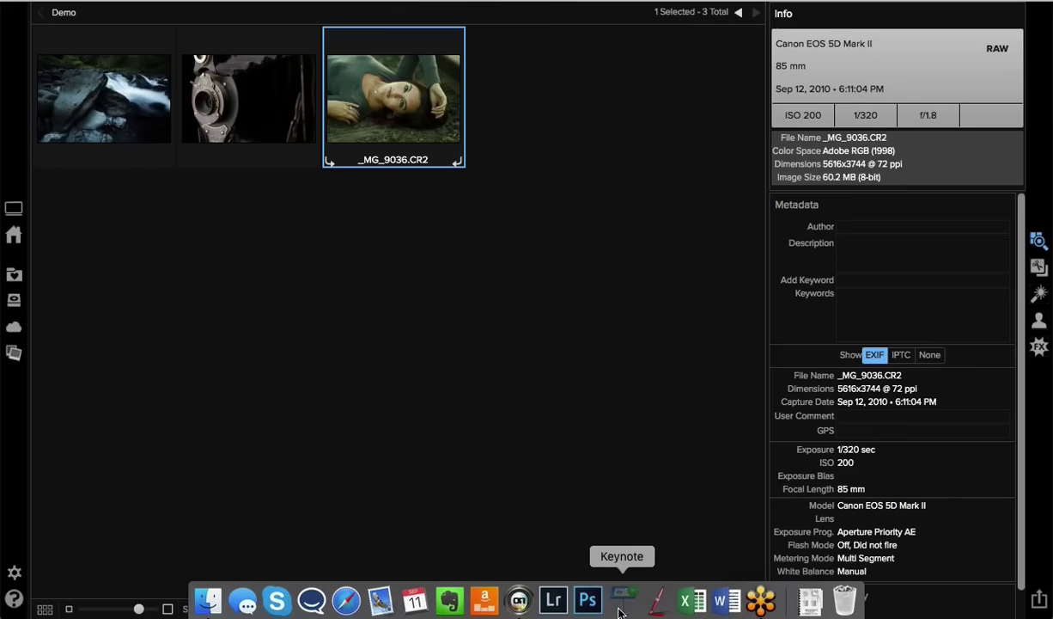
pyautogui.click(620, 608)
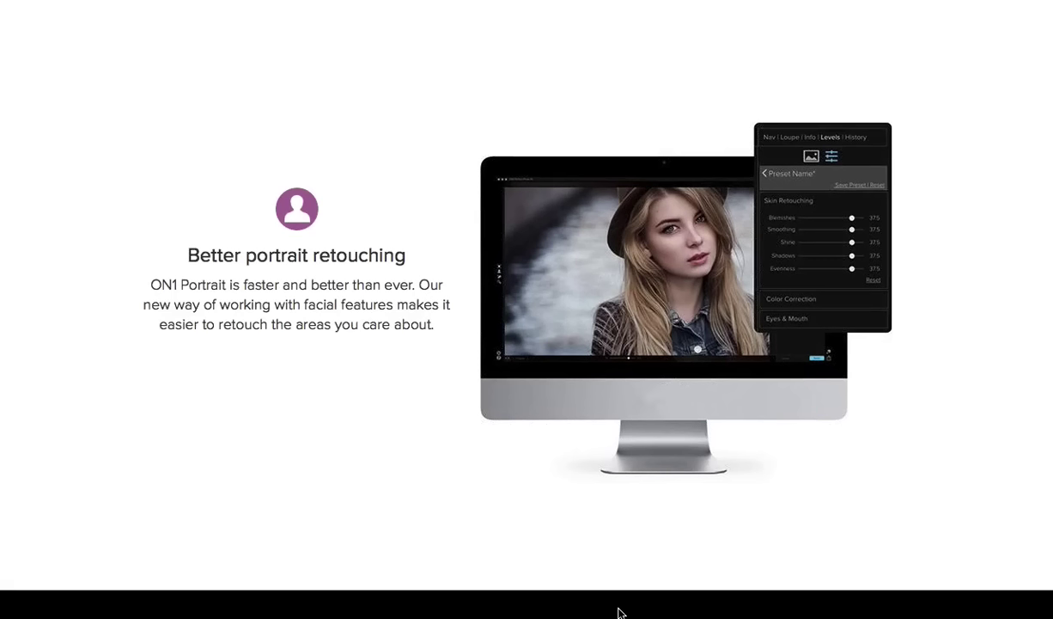